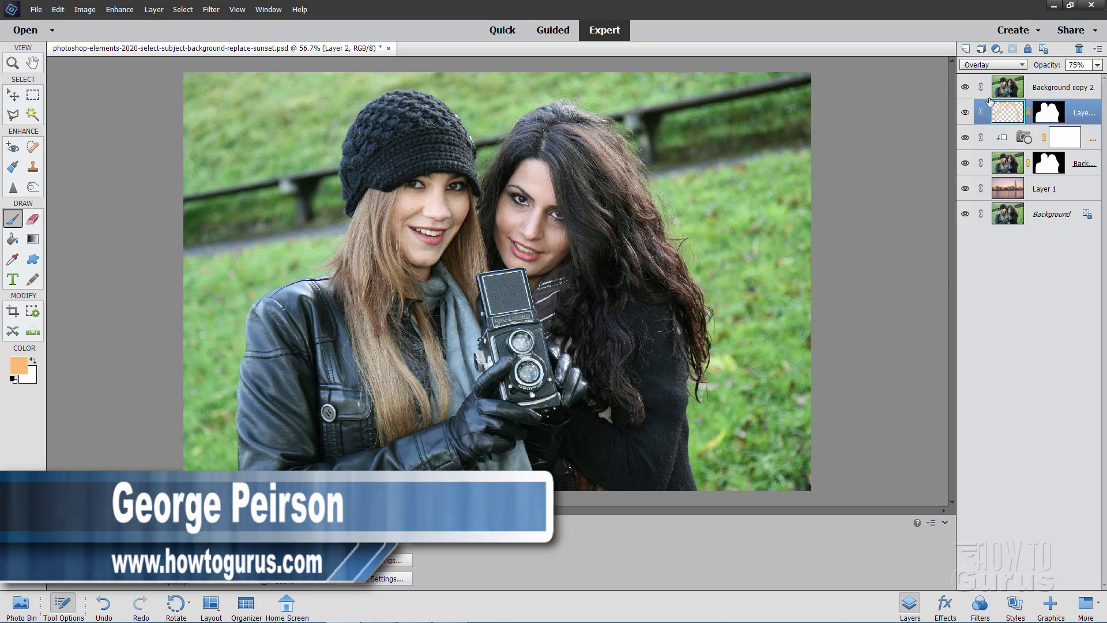
Hide the topmost Background copy 2 layer to view the finished sunset composite.
left_click(965, 87)
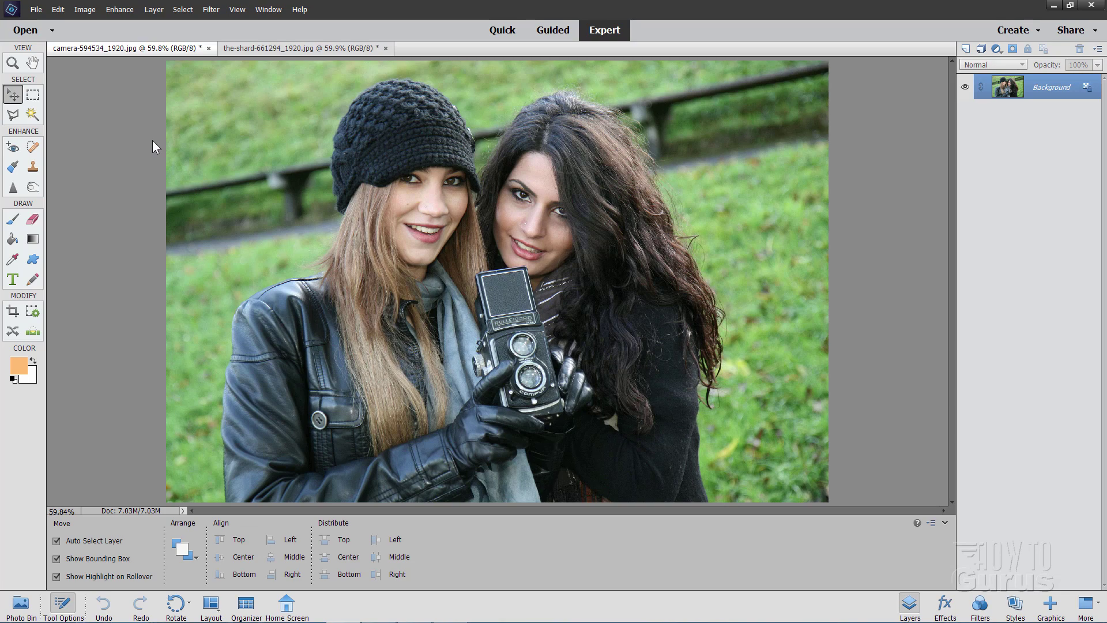
Float the the-shard-661294_1920.jpg image in its own window and copy its Background layer into the camera-594534_1920.jpg photo.
left_click(282, 50)
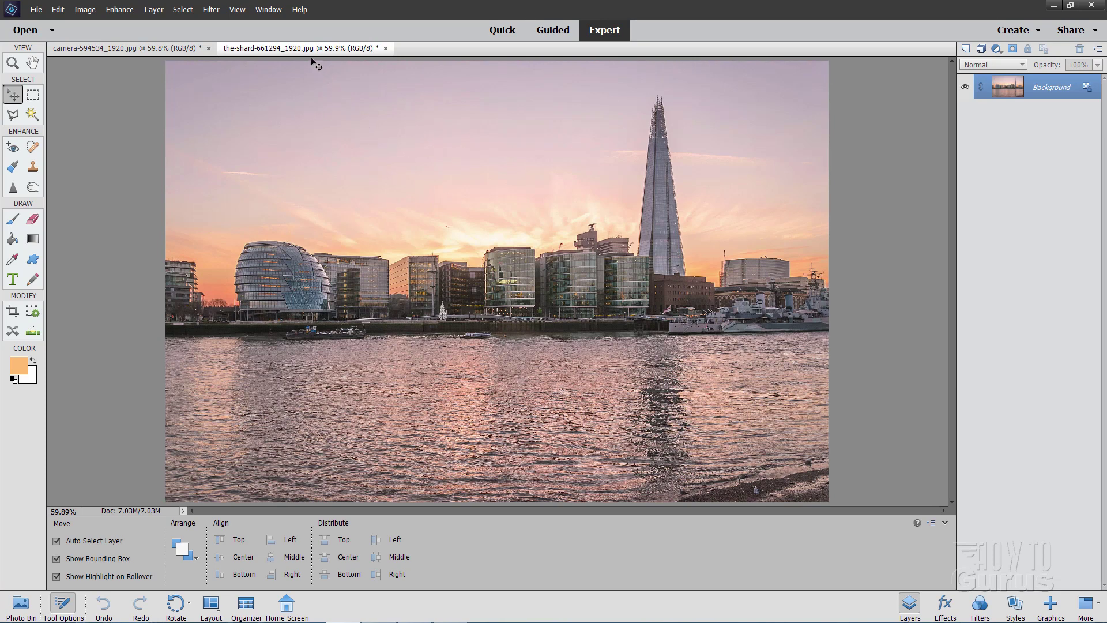
left_click_drag(302, 50, 517, 287)
left_click_drag(589, 289, 575, 279)
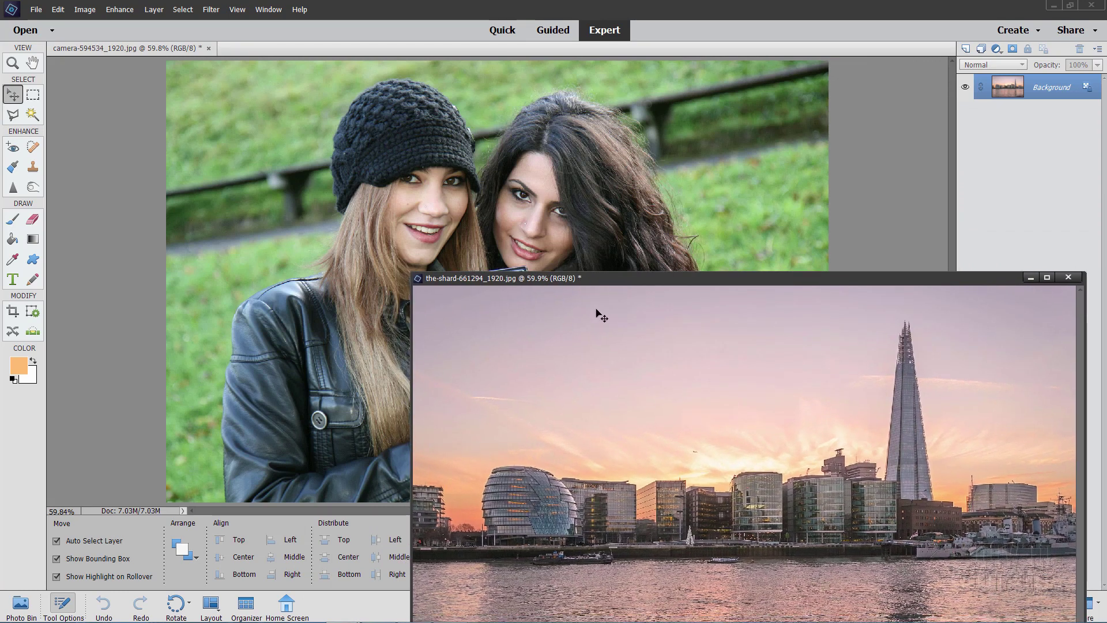
left_click_drag(1019, 86, 567, 173)
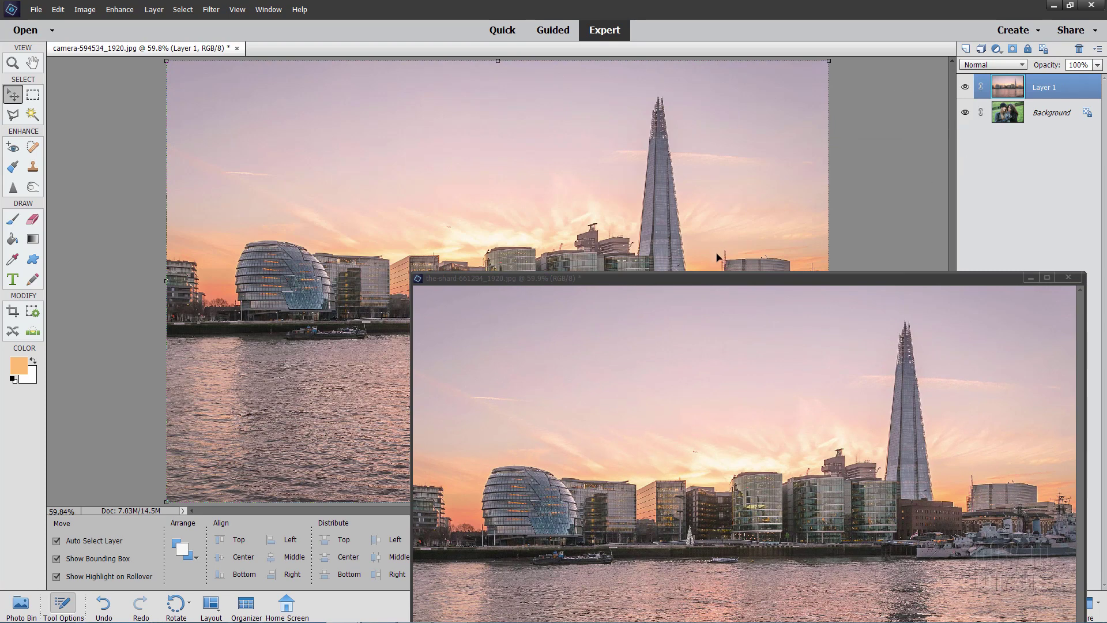
Turn Allow Floating Documents in Expert Mode off and back on in the General preferences, and accept the settings.
left_click_drag(716, 280, 619, 159)
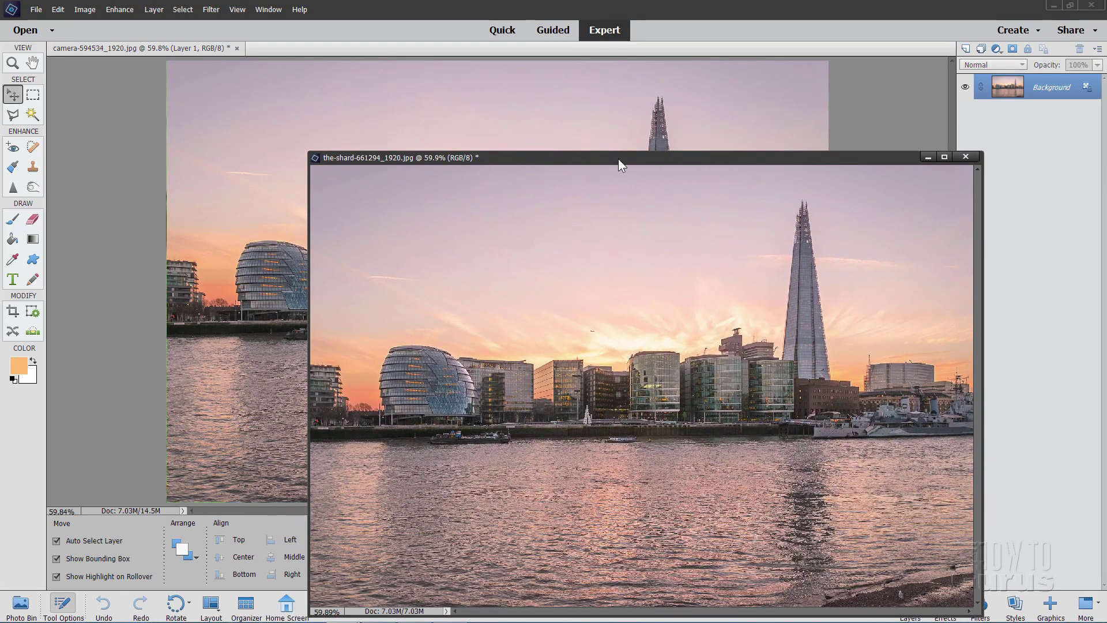
left_click(57, 9)
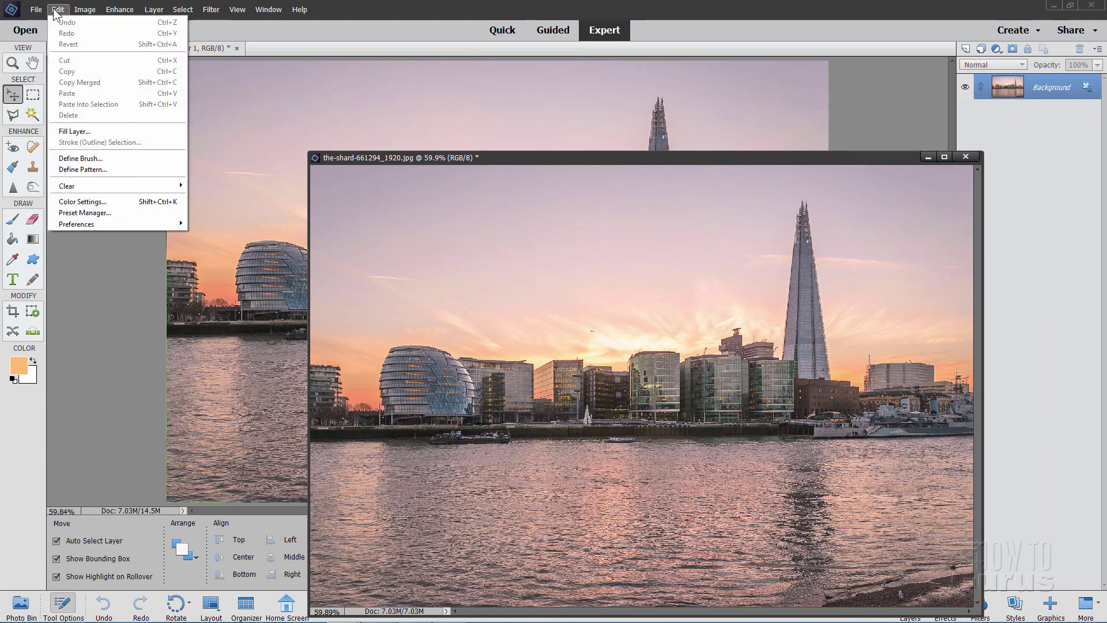
mouse_move(98, 223)
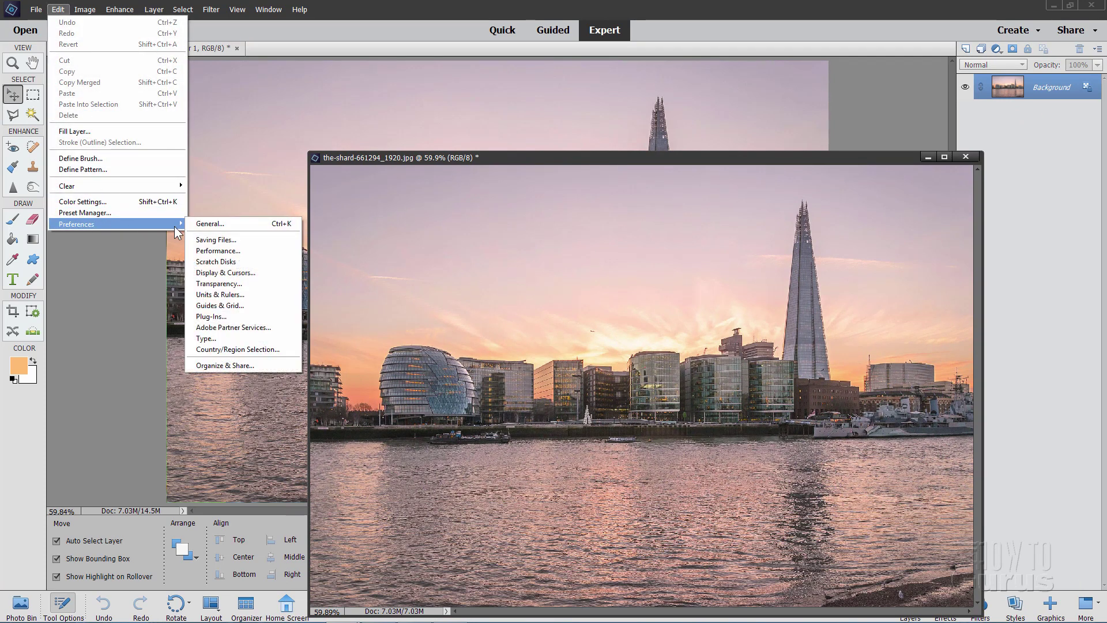
left_click(196, 223)
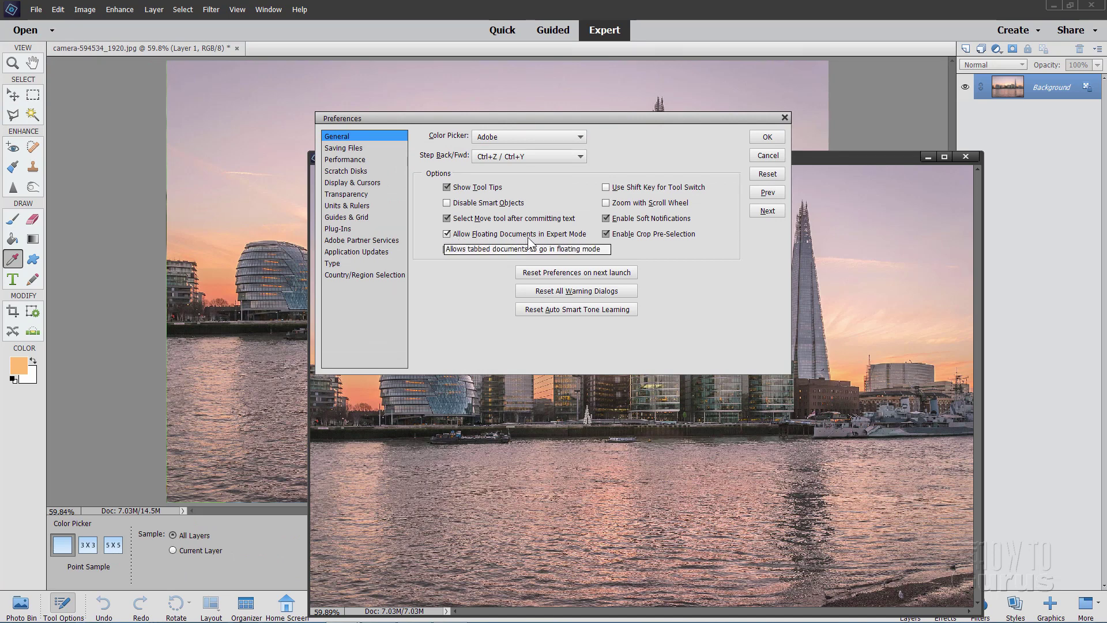
left_click(442, 234)
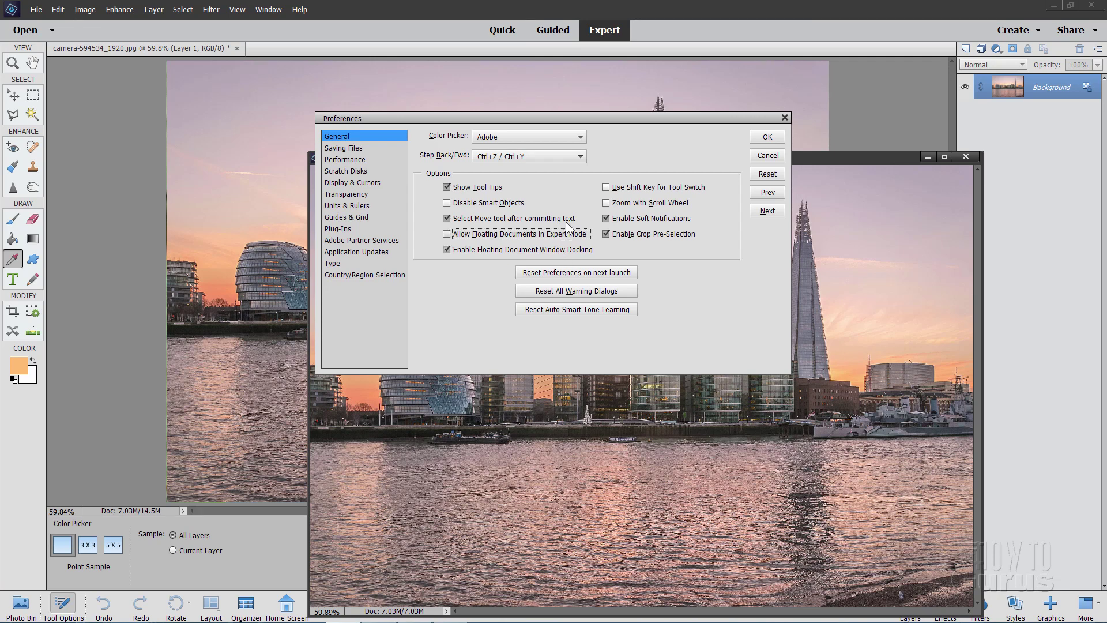
left_click(447, 234)
left_click(761, 139)
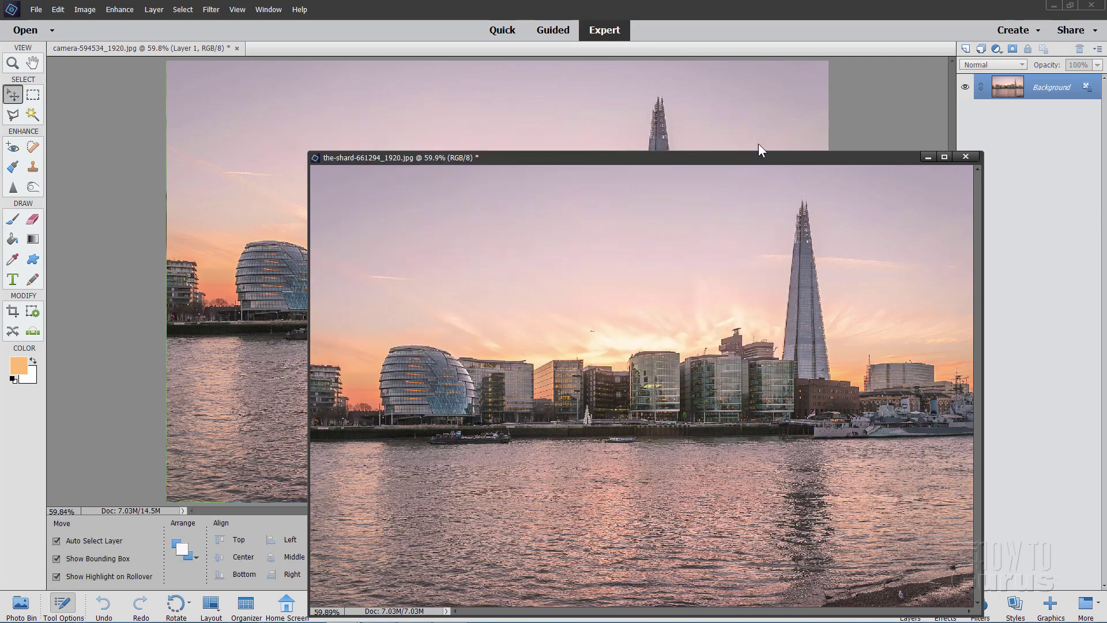
Dock the floating the-shard-661294_1920.jpg window as a tab, float it again, and close that document.
left_click_drag(552, 158, 415, 47)
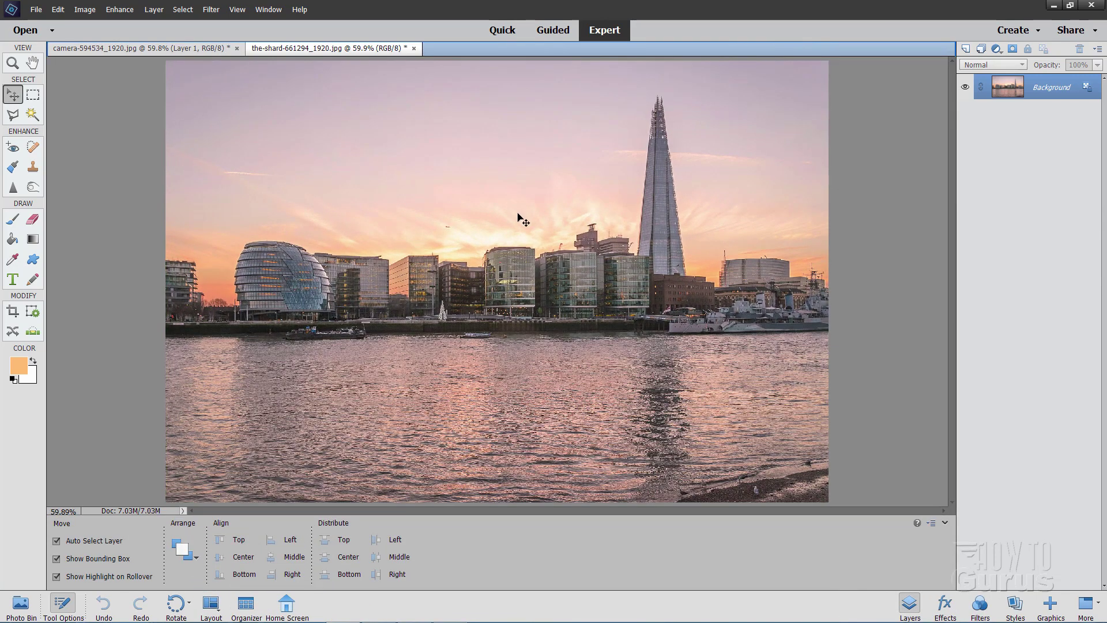
left_click_drag(305, 53, 434, 208)
left_click_drag(599, 213, 513, 130)
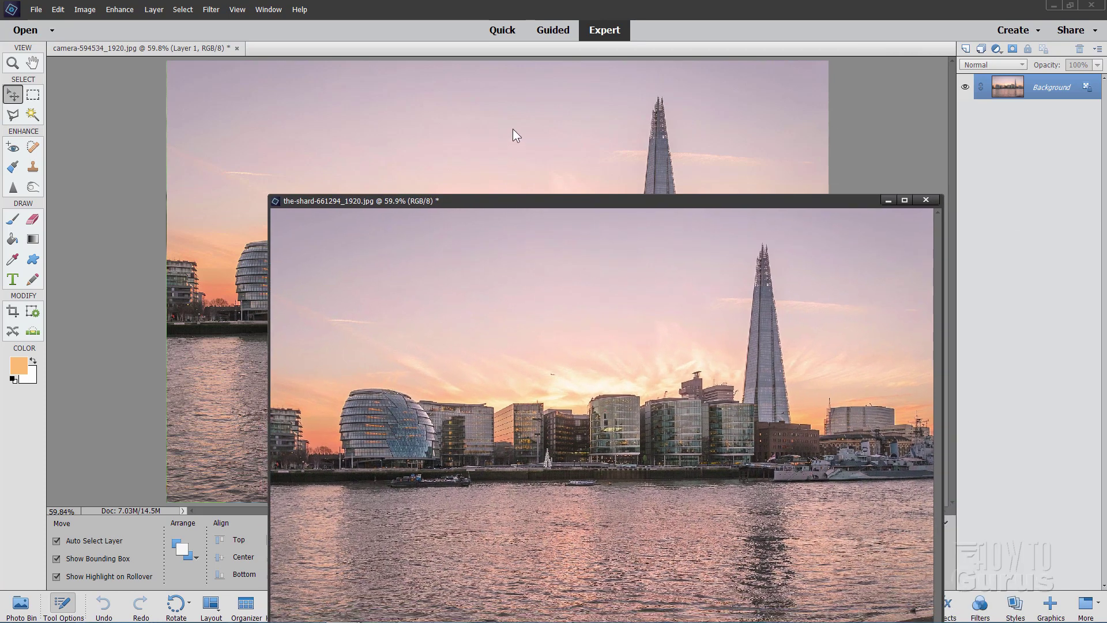
left_click(925, 201)
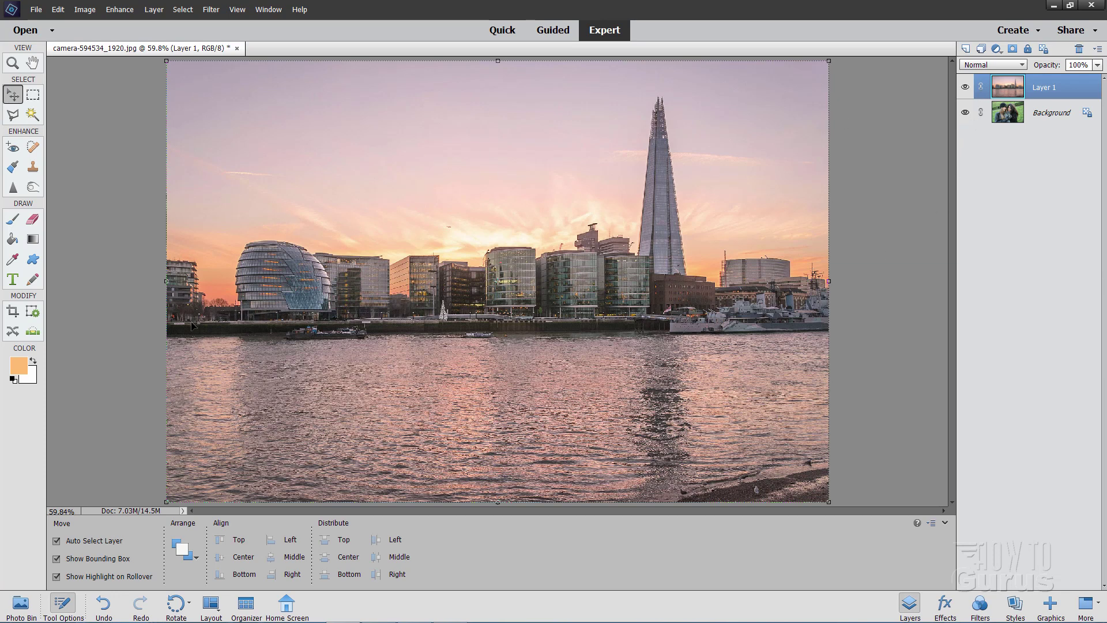
Stretch Layer 1 slightly past all four canvas edges, to about 101.56% width and 102.42% height, and apply the transform.
left_click_drag(166, 281, 161, 281)
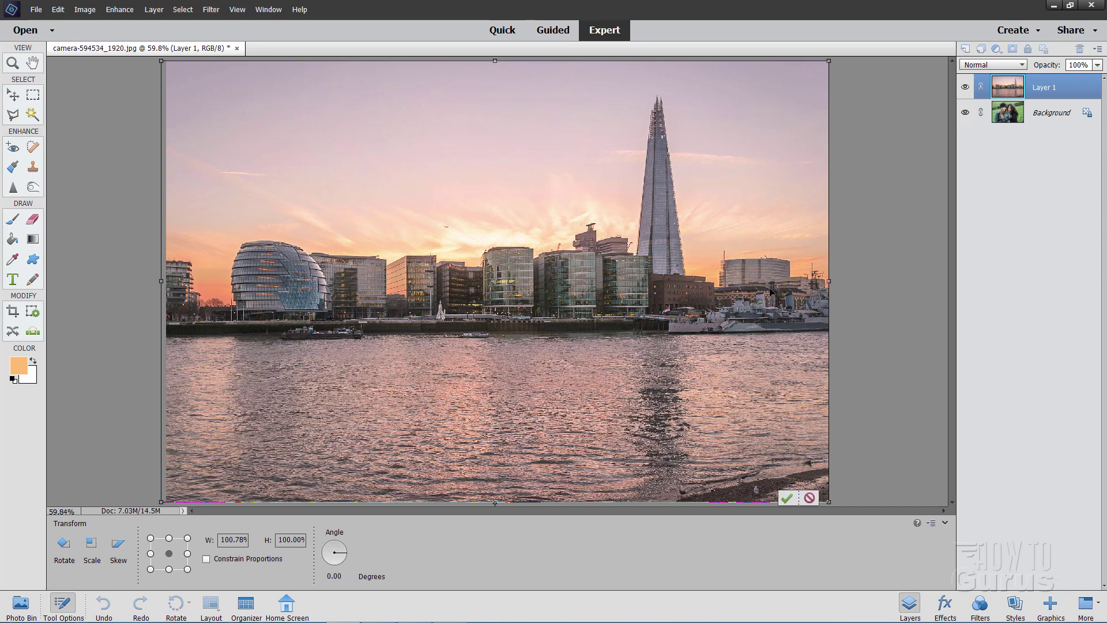
left_click_drag(829, 283, 834, 281)
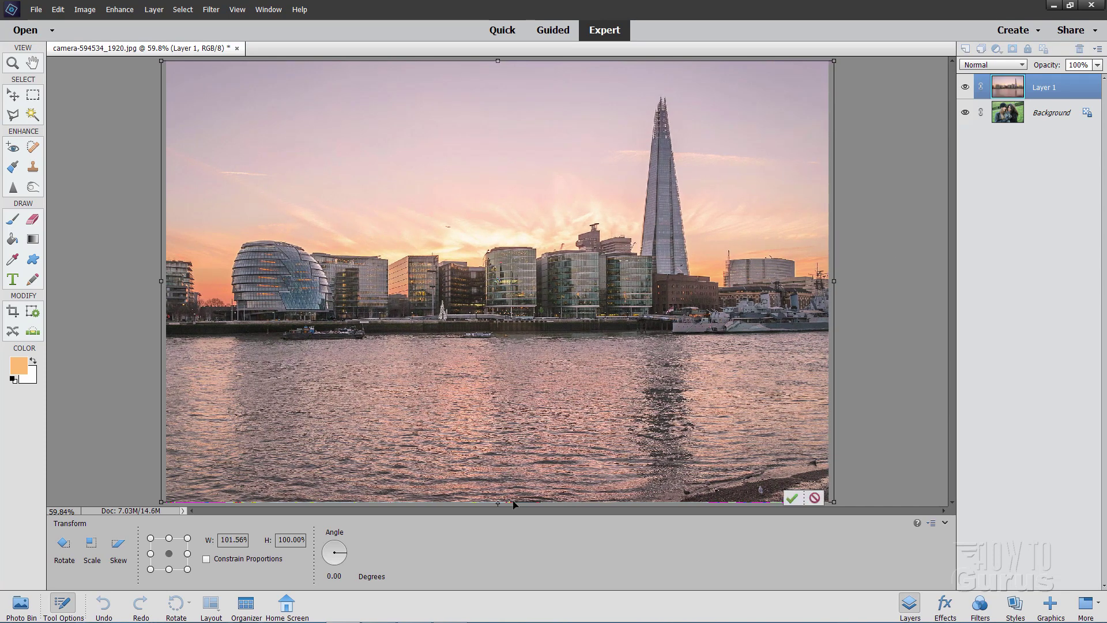
left_click_drag(498, 502, 497, 511)
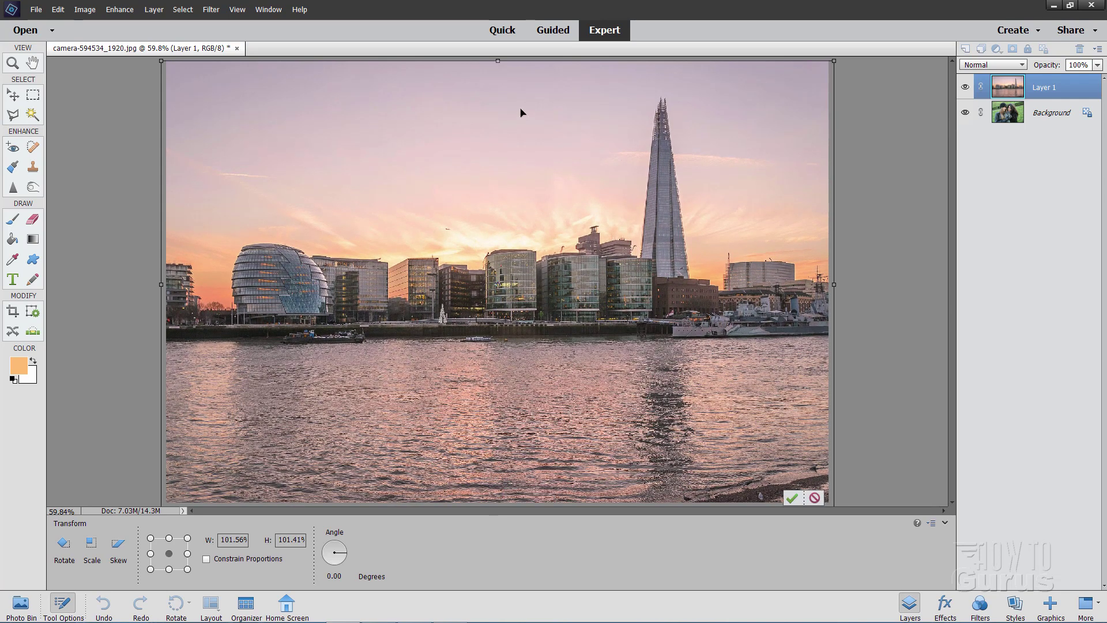
left_click_drag(499, 58, 499, 54)
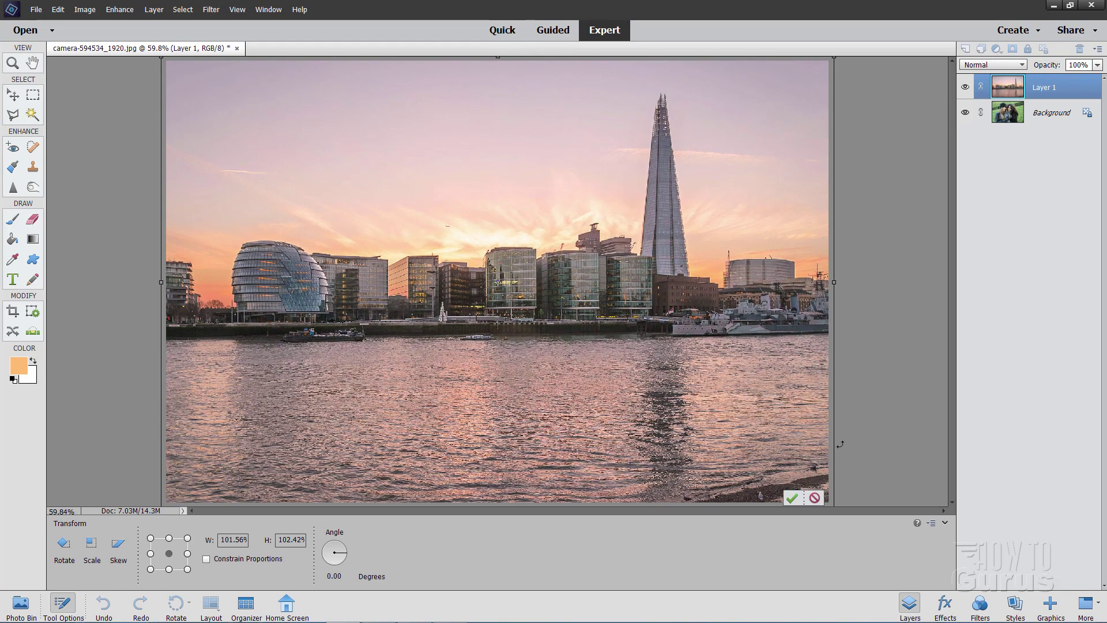
left_click(793, 497)
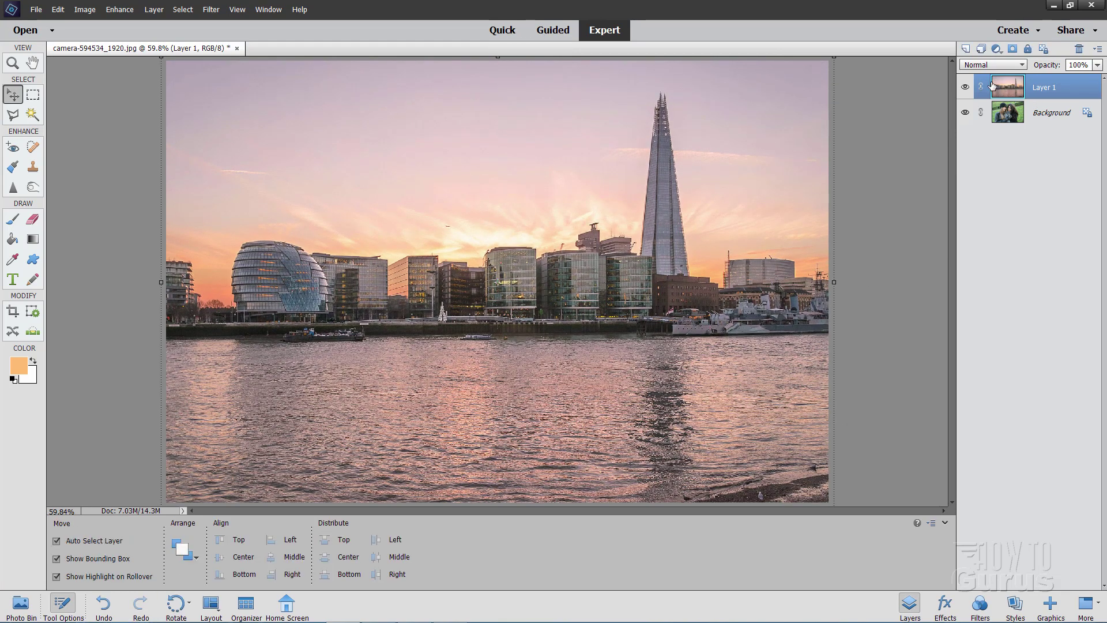
Hide Layer 1 and automatically select the subject on the Background layer.
left_click(964, 86)
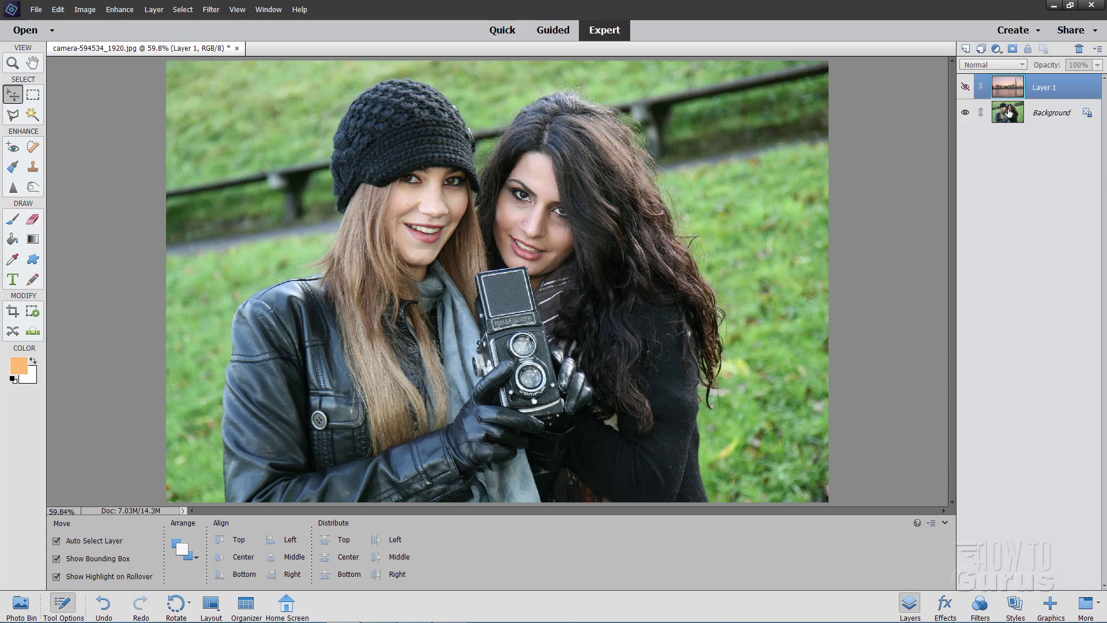
left_click(1038, 114)
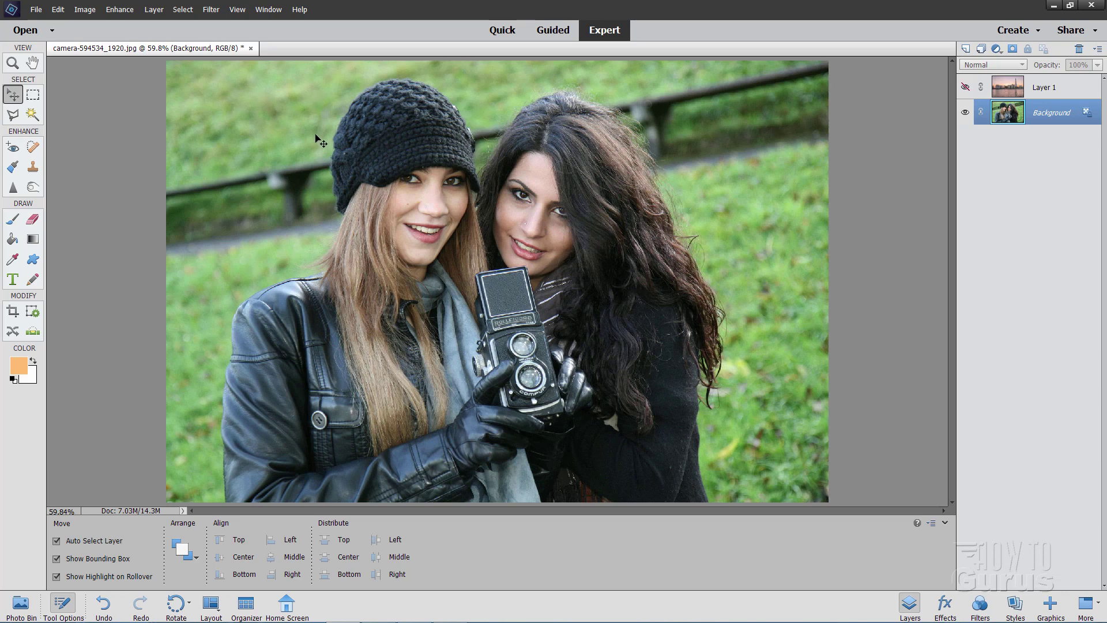
left_click(183, 10)
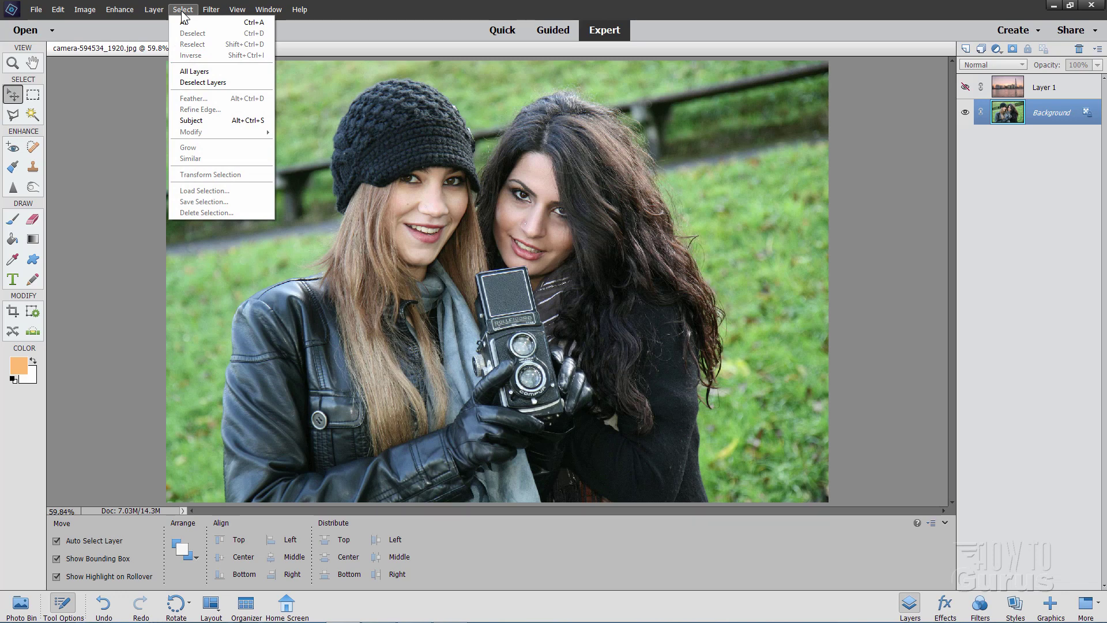
left_click(185, 123)
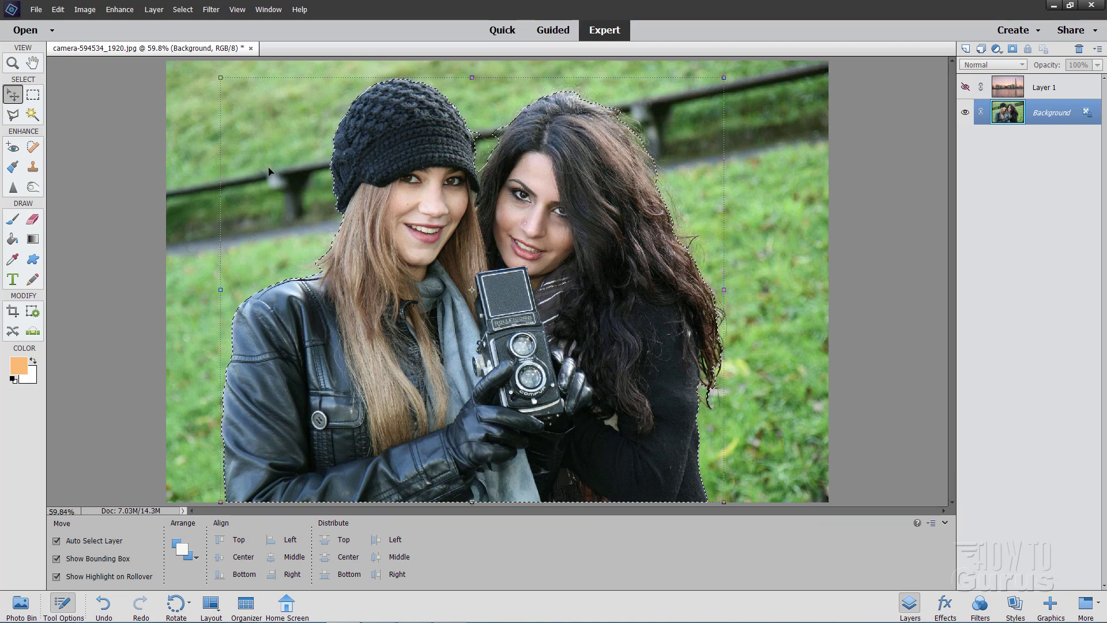
Open Refine Edge for the subject selection, enable Smart Radius, and set the output to New Layer with Layer Mask.
left_click(32, 115)
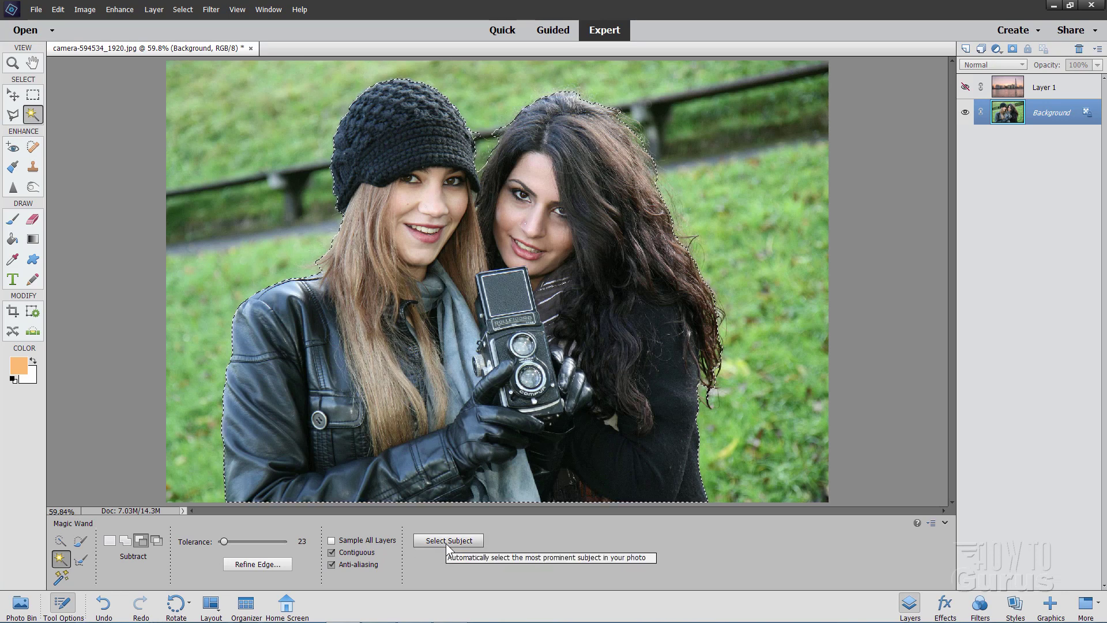
left_click(262, 564)
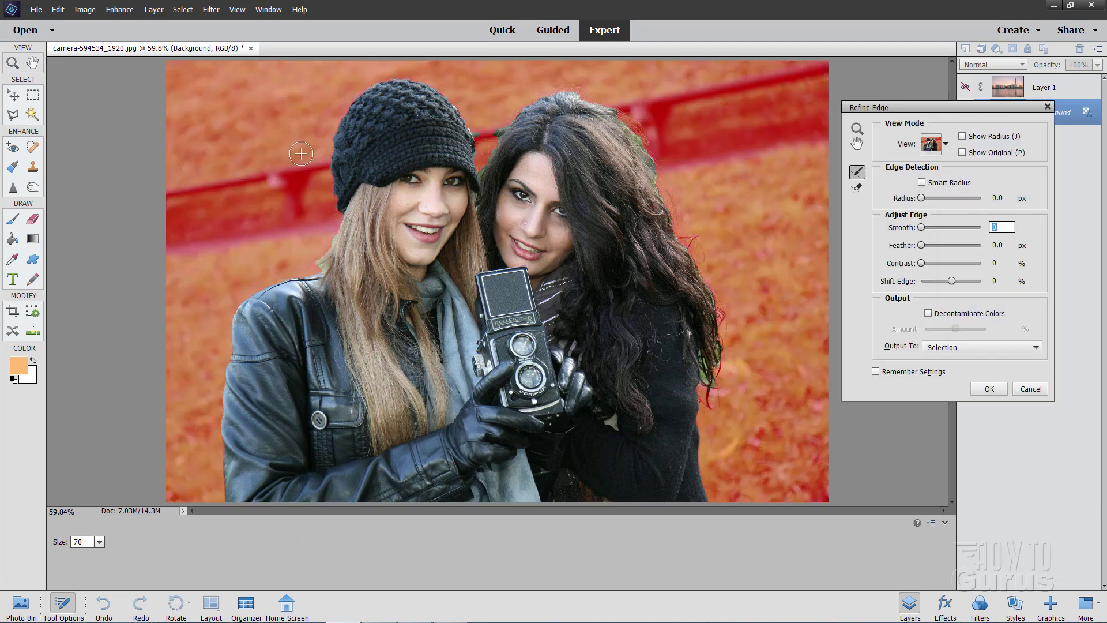
left_click(184, 10)
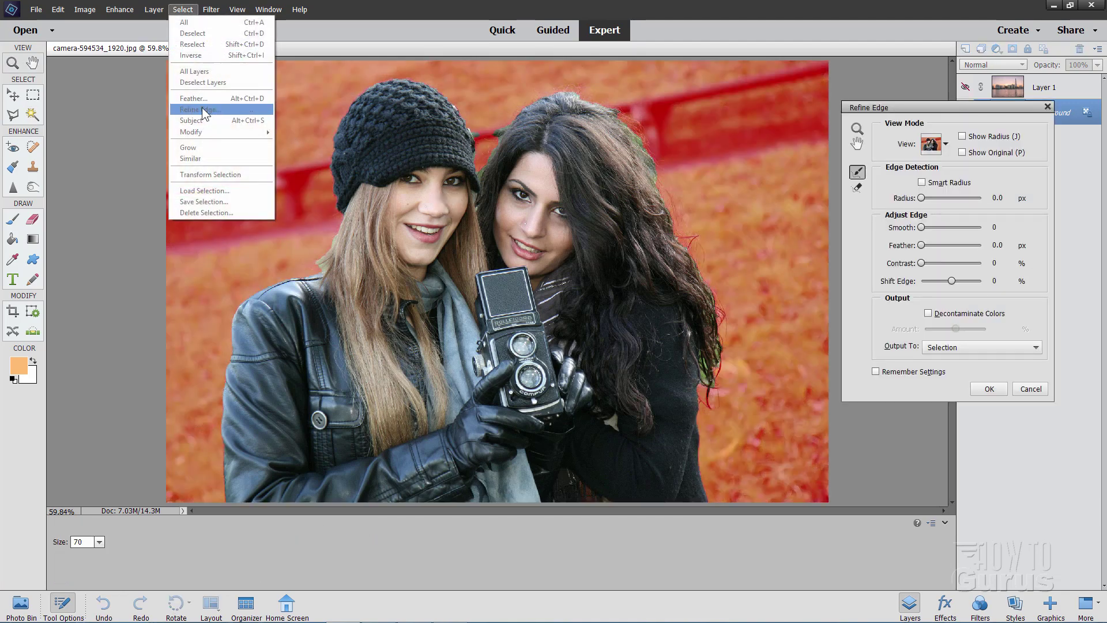
left_click(859, 223)
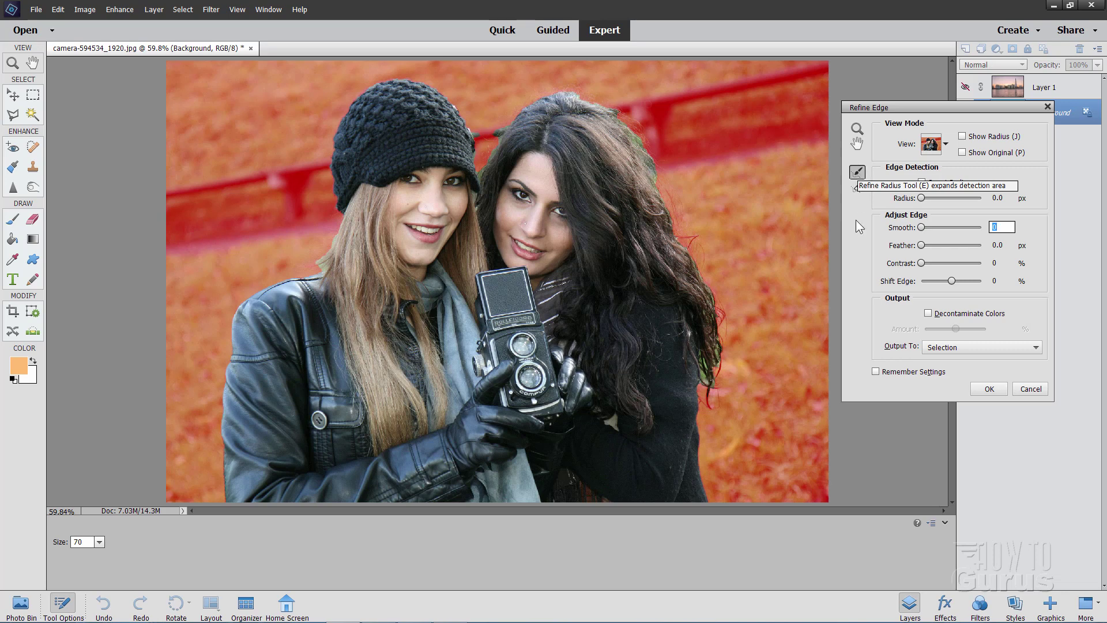
left_click(922, 183)
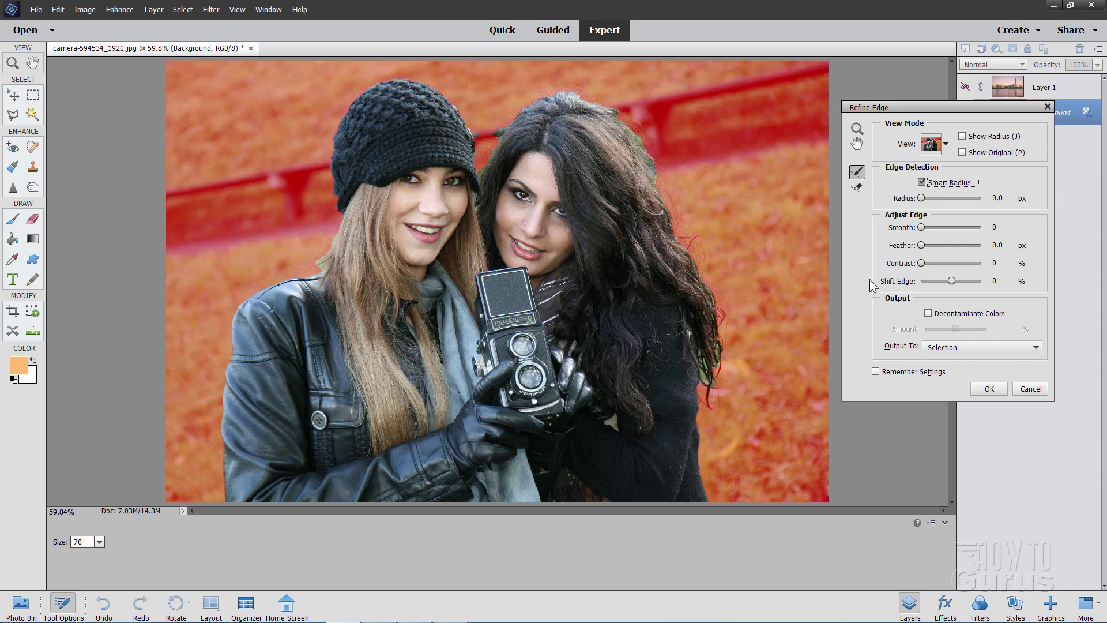
left_click(986, 348)
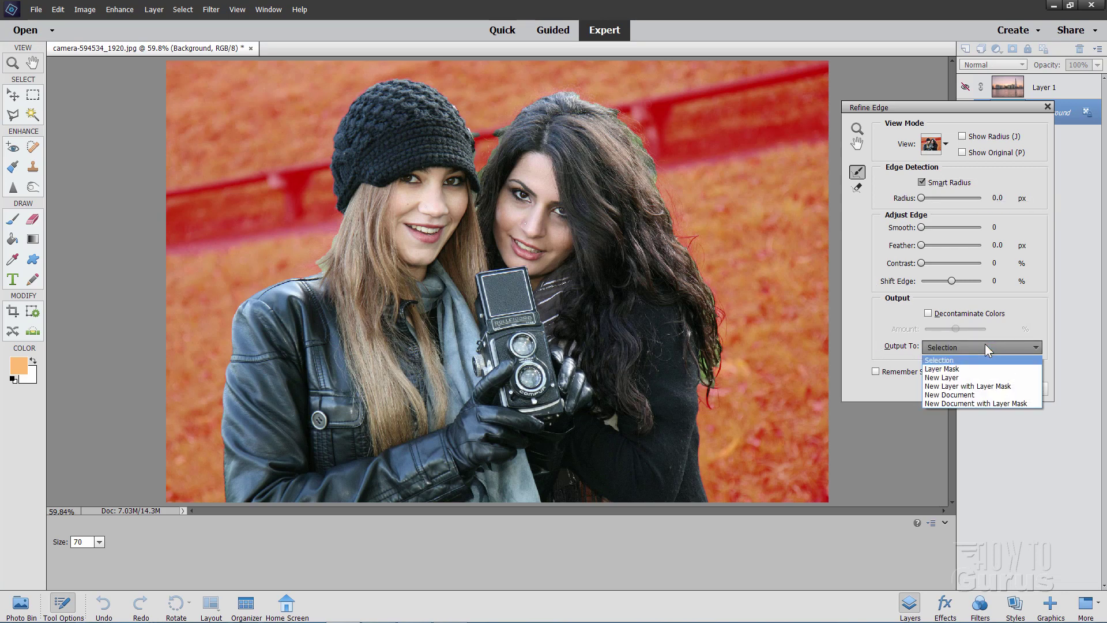
left_click(958, 387)
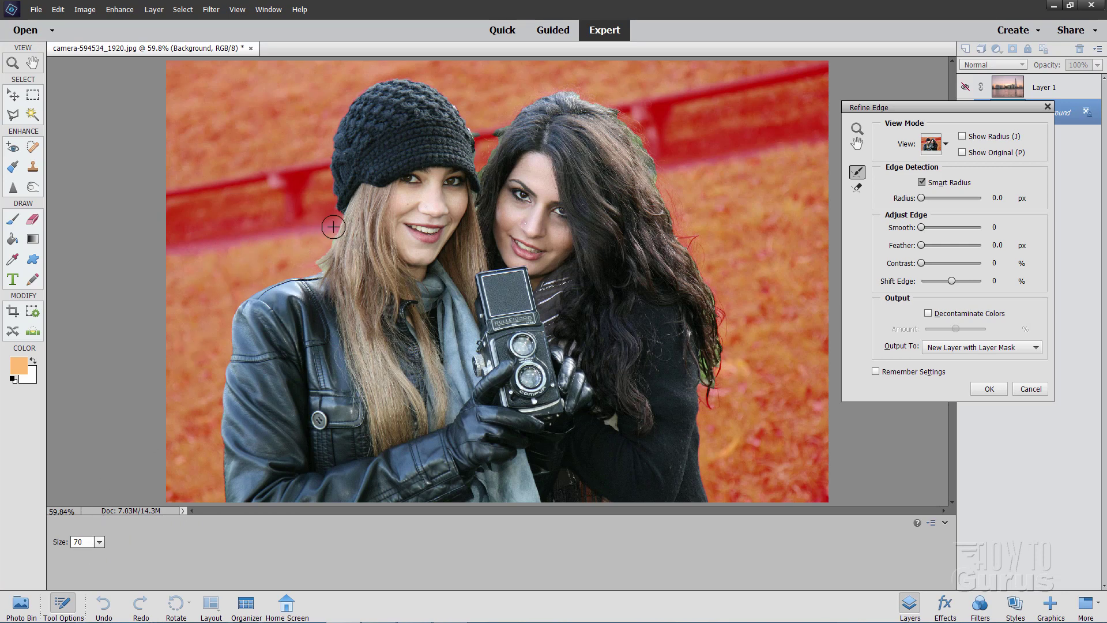
Brush with the Refine Radius tool along the edges of both women's hair and the knitted hat.
mouse_move(333, 227)
left_mouse_down()
mouse_move(335, 211)
mouse_move(316, 268)
left_mouse_up()
left_click_drag(338, 227, 306, 276)
mouse_move(331, 205)
left_mouse_down()
mouse_move(315, 134)
mouse_move(321, 150)
mouse_move(341, 115)
left_mouse_up()
left_click_drag(446, 84, 491, 147)
mouse_move(516, 102)
left_mouse_down()
mouse_move(479, 173)
mouse_move(494, 145)
left_mouse_up()
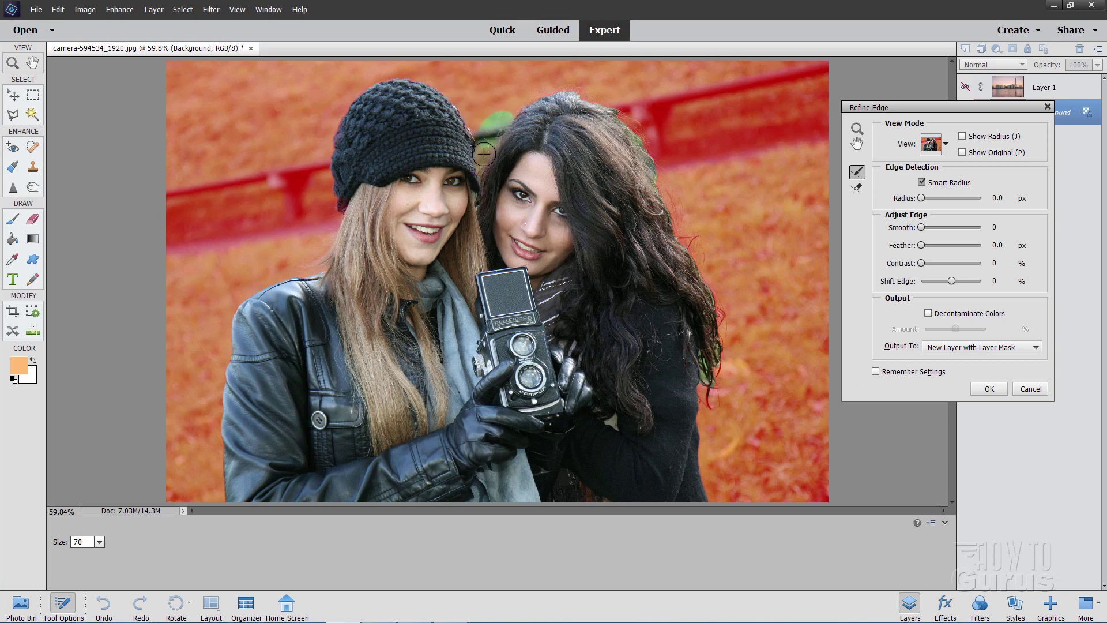
mouse_move(528, 97)
left_mouse_down()
mouse_move(605, 94)
mouse_move(641, 114)
left_mouse_up()
mouse_move(619, 100)
left_mouse_down()
mouse_move(709, 204)
mouse_move(663, 155)
mouse_move(698, 253)
mouse_move(688, 231)
mouse_move(693, 242)
mouse_move(725, 282)
mouse_move(709, 267)
mouse_move(724, 313)
mouse_move(747, 338)
mouse_move(726, 351)
mouse_move(719, 401)
mouse_move(732, 394)
mouse_move(733, 409)
mouse_move(707, 409)
left_mouse_up()
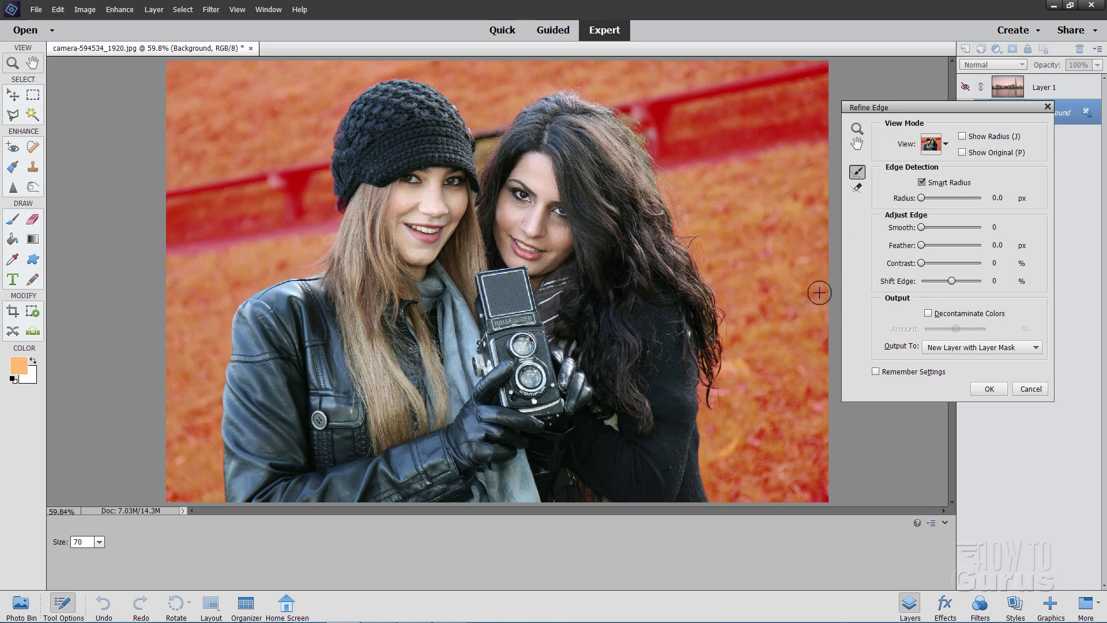
Preview the refined selection On Black, touch up the dark hair's outer edge, and set the edge Contrast to 41%.
left_click_drag(922, 263, 937, 263)
left_click(946, 146)
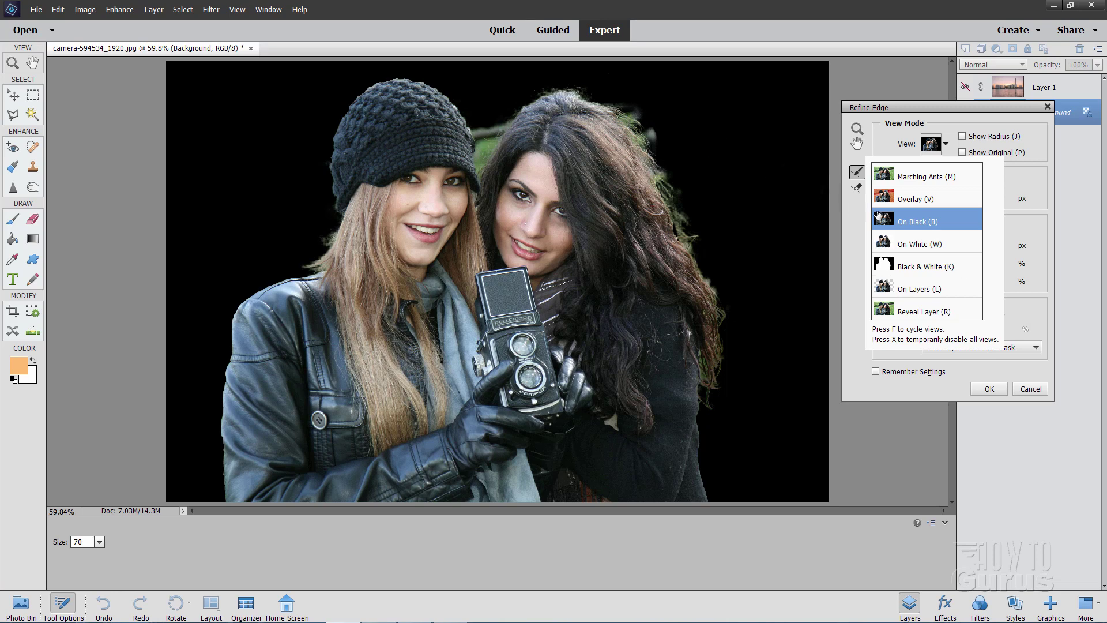
left_click(658, 122)
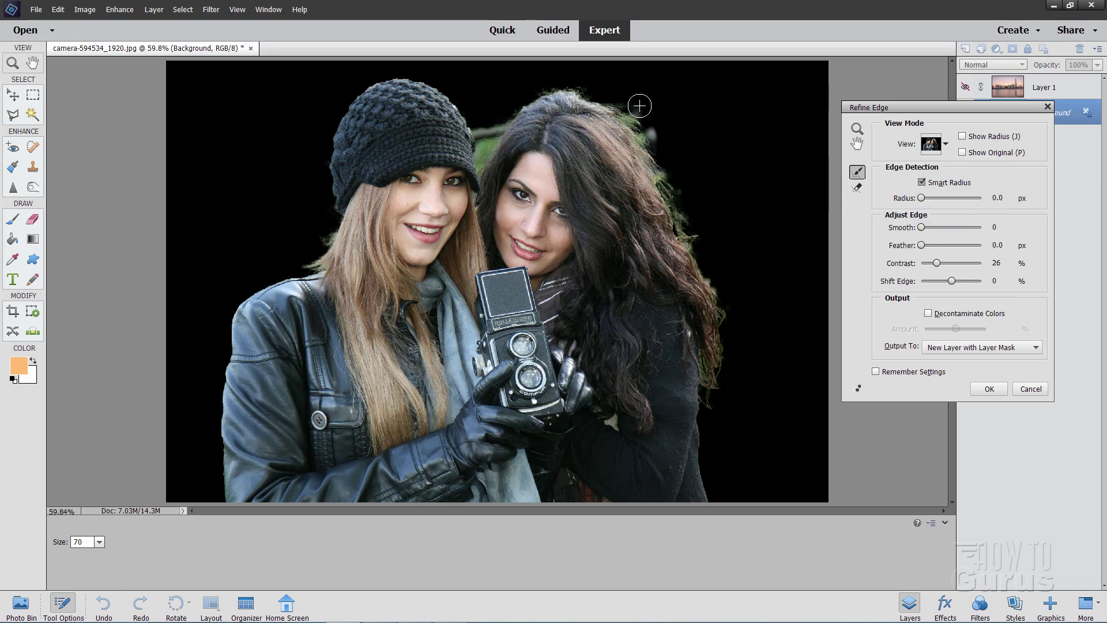
left_click_drag(659, 139, 666, 122)
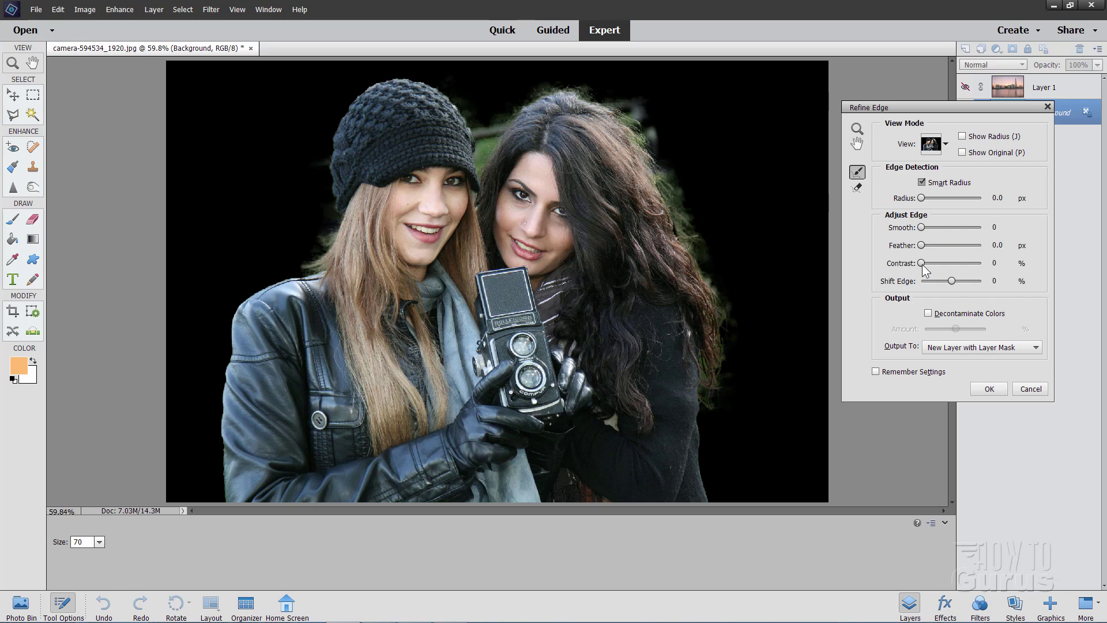
mouse_move(922, 264)
left_mouse_down()
mouse_move(953, 264)
mouse_move(902, 265)
mouse_move(937, 264)
left_mouse_up()
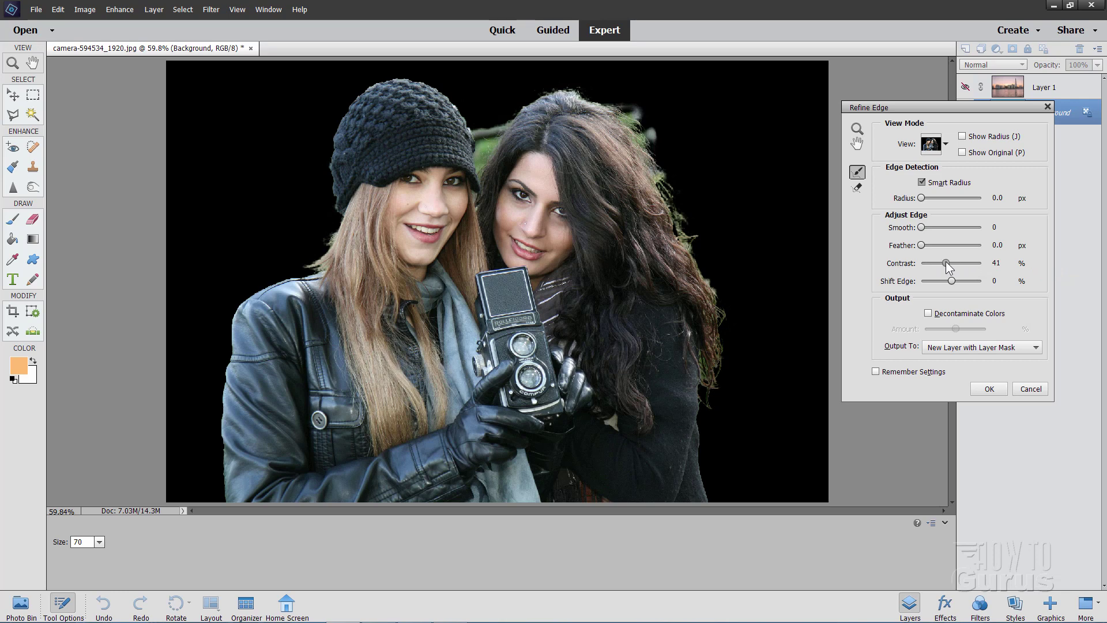
Switch the Refine Edge preview to Overlay and apply the refinement as a new masked layer.
left_click(946, 143)
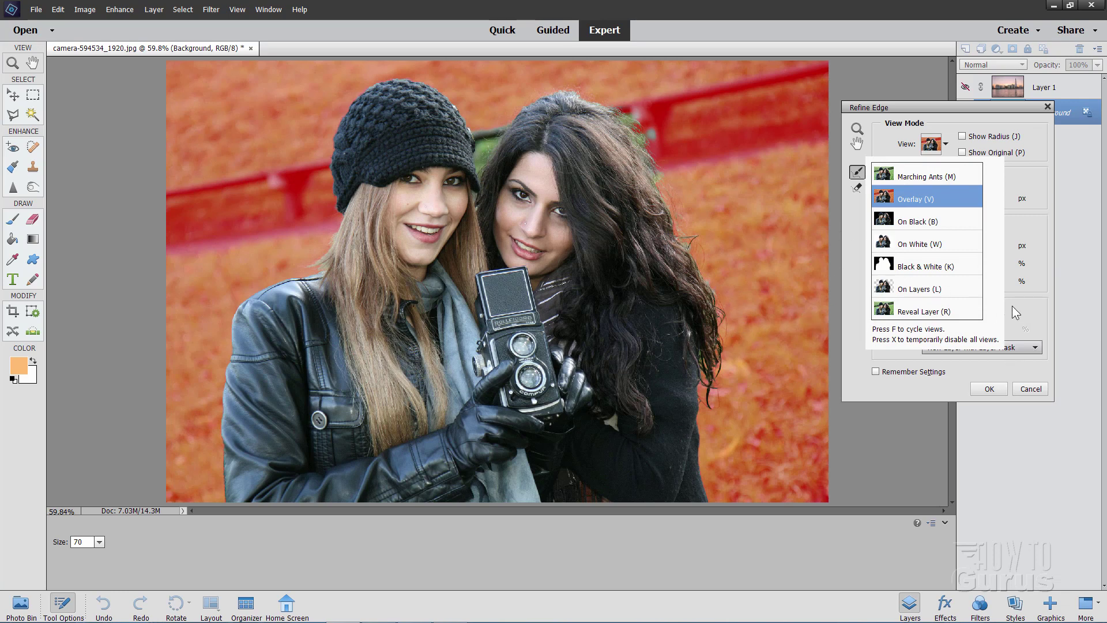
left_click(958, 374)
left_click(988, 390)
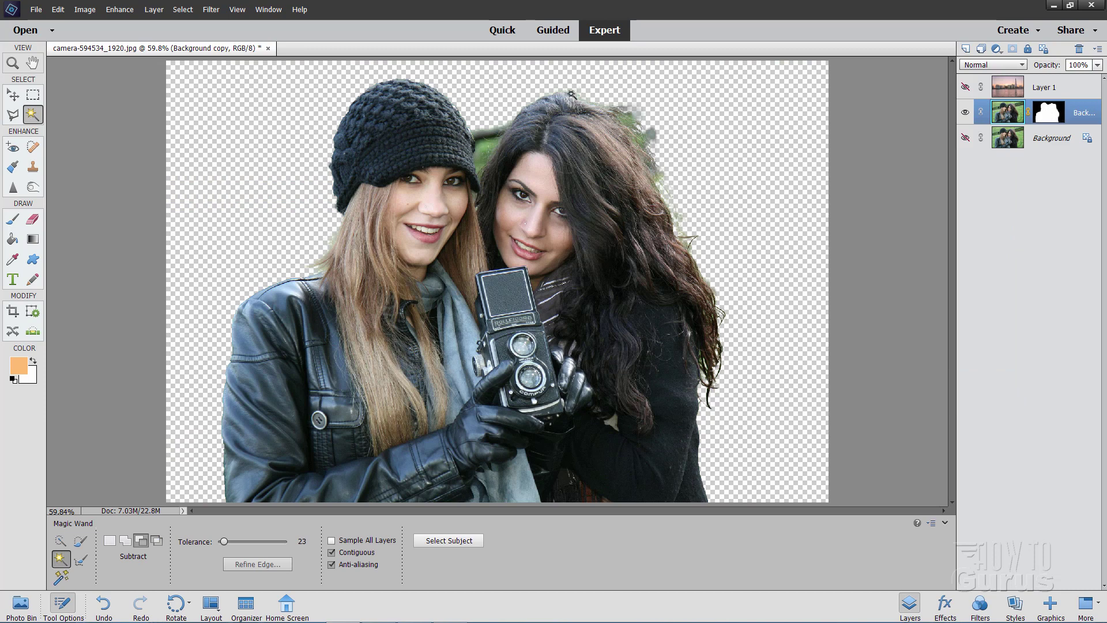
Hide the masked copy of the women, then show and select the original Background layer.
left_click(964, 113)
left_click(965, 137)
left_click(1042, 144)
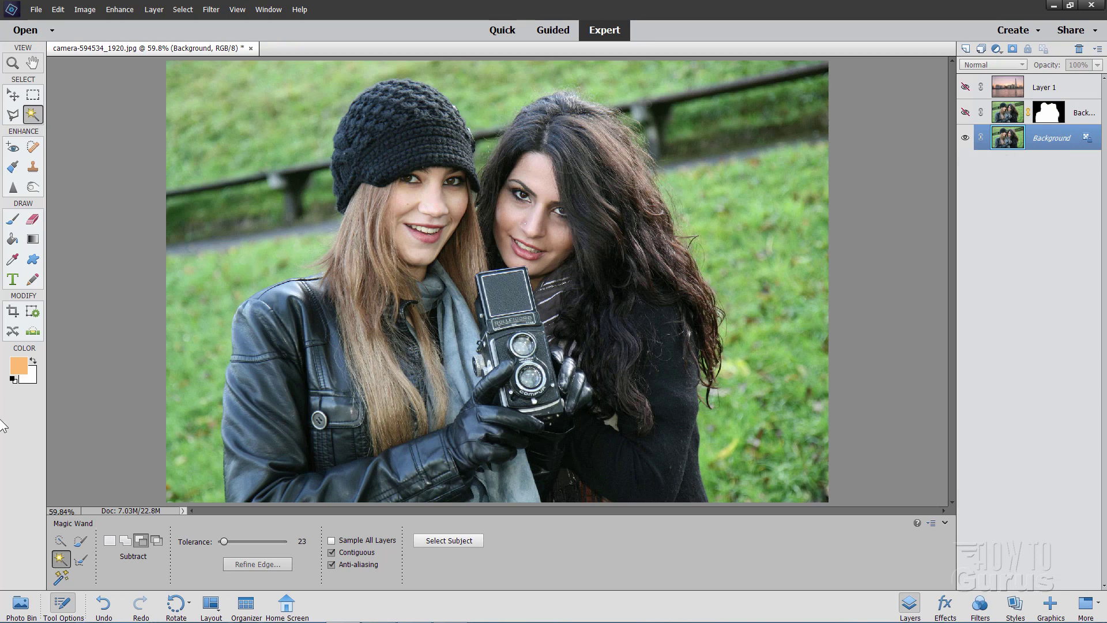
Select both women on the Background layer with the Quick Selection tool, using an 85 px brush.
left_click(59, 540)
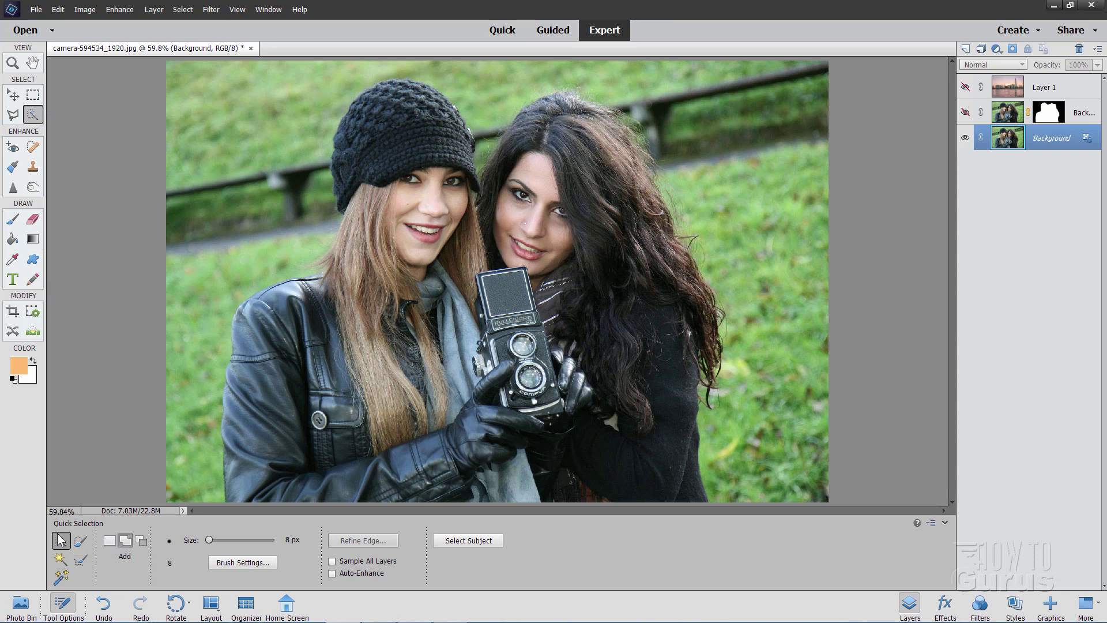
left_click(223, 541)
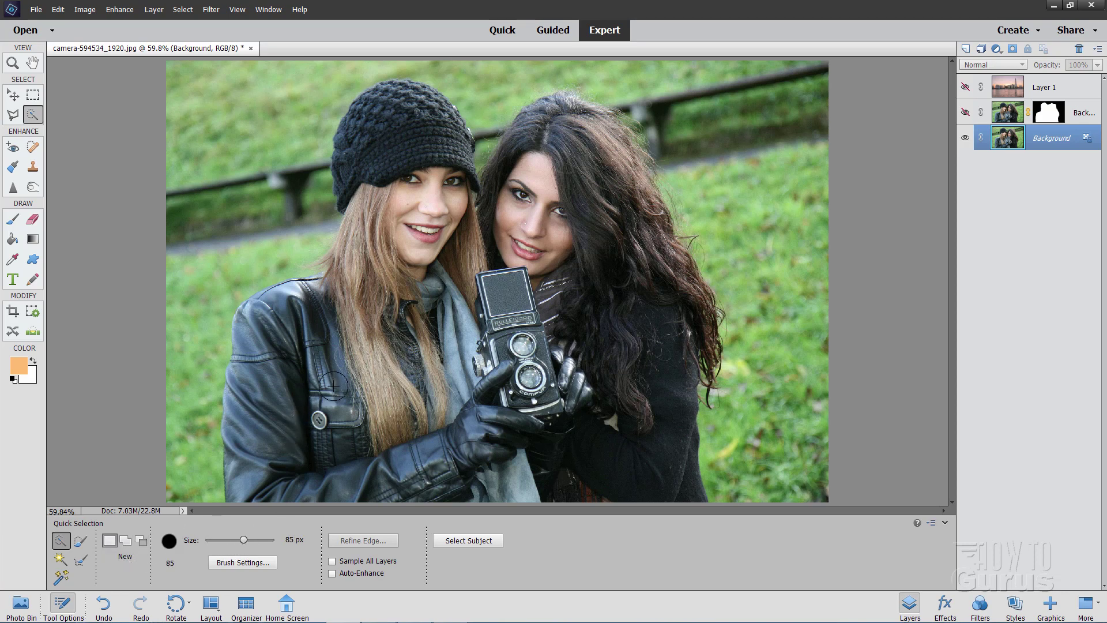
mouse_move(344, 332)
left_mouse_down()
mouse_move(290, 374)
mouse_move(263, 448)
mouse_move(506, 468)
mouse_move(533, 381)
mouse_move(487, 295)
mouse_move(401, 362)
mouse_move(400, 281)
mouse_move(368, 249)
mouse_move(340, 264)
mouse_move(362, 191)
mouse_move(348, 119)
mouse_move(399, 95)
left_mouse_up()
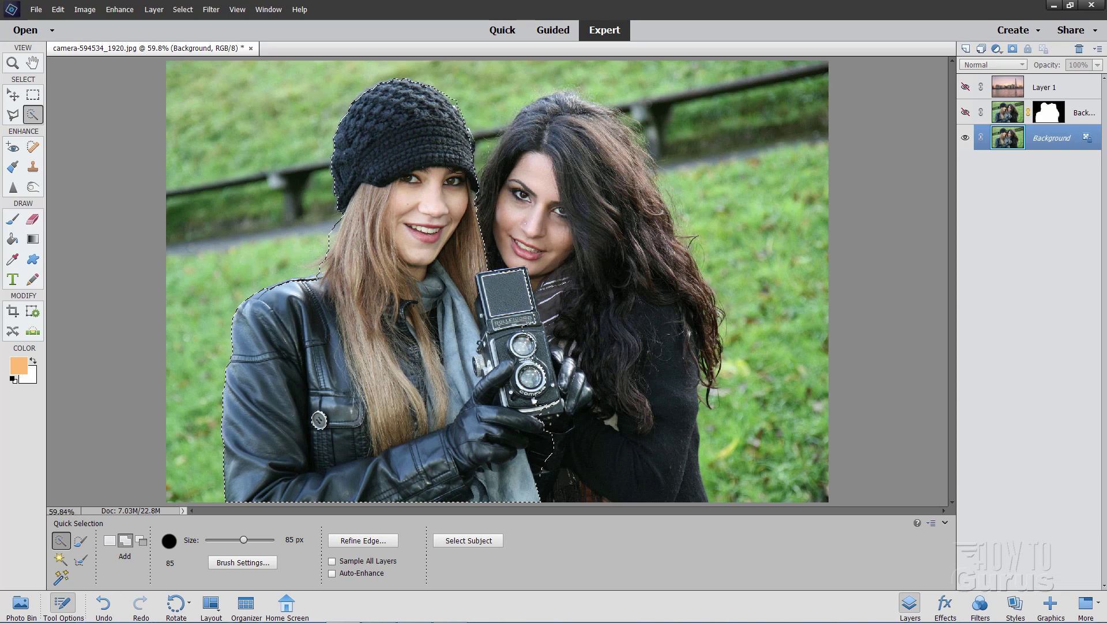
mouse_move(465, 148)
left_mouse_down()
mouse_move(517, 220)
mouse_move(536, 169)
mouse_move(496, 202)
mouse_move(500, 228)
mouse_move(535, 259)
mouse_move(537, 120)
mouse_move(576, 120)
mouse_move(625, 183)
mouse_move(621, 146)
mouse_move(606, 135)
mouse_move(565, 187)
mouse_move(569, 200)
mouse_move(564, 146)
left_mouse_up()
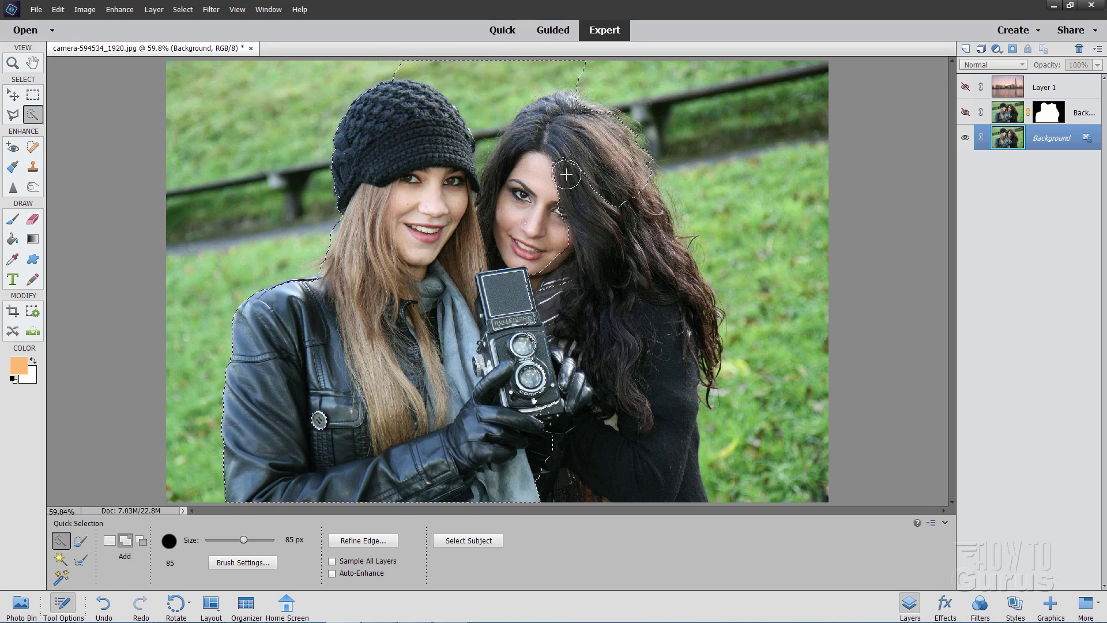
mouse_move(607, 215)
left_mouse_down()
mouse_move(626, 184)
mouse_move(679, 294)
mouse_move(674, 278)
mouse_move(672, 424)
mouse_move(591, 239)
left_mouse_up()
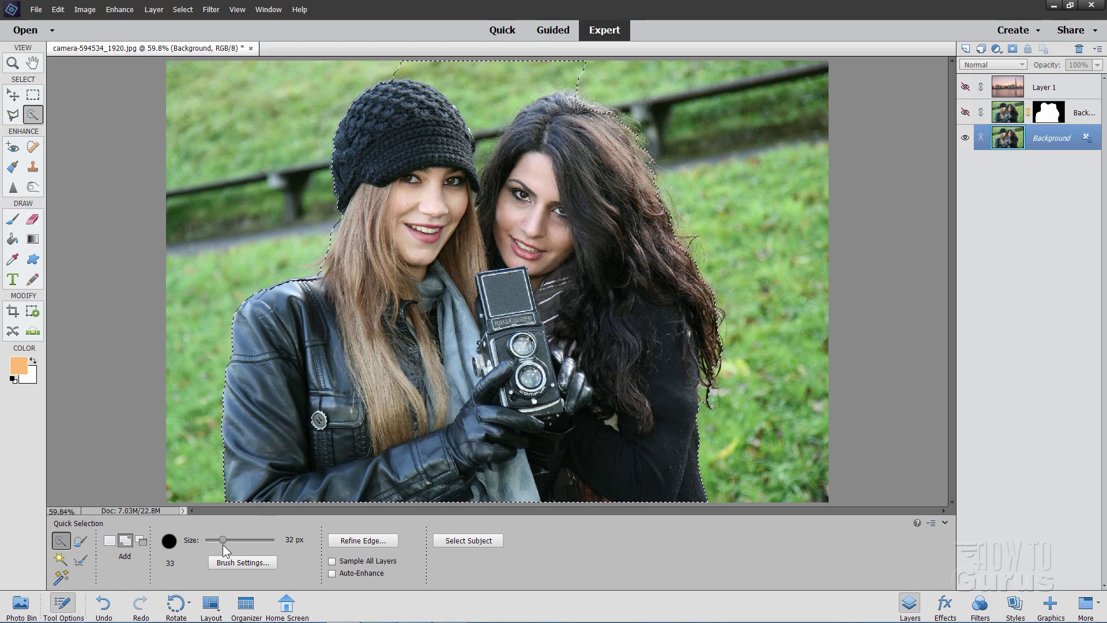
Subtract the grass above the two women's heads from the selection with a 34 px Quick Selection brush.
left_click_drag(223, 546, 224, 547)
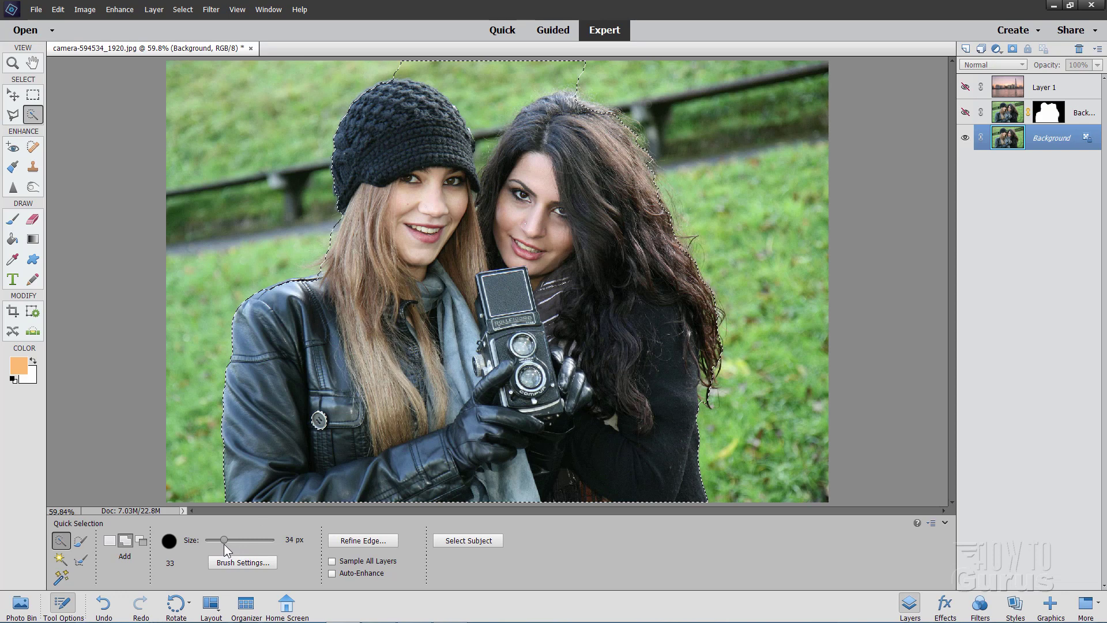
left_click(139, 545)
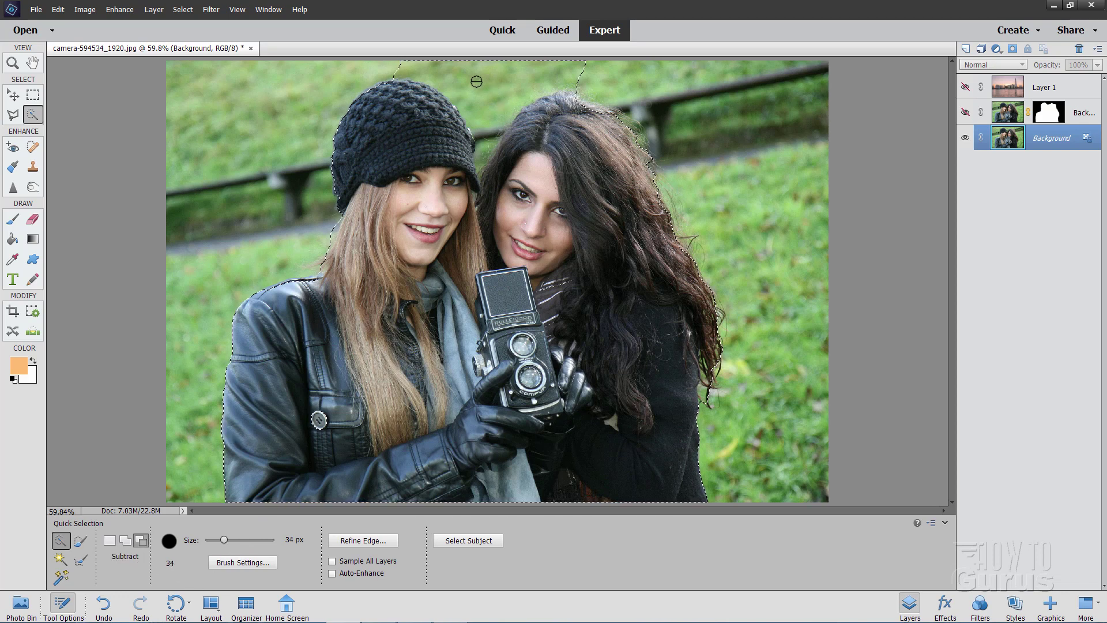
mouse_move(470, 76)
left_mouse_down()
mouse_move(513, 75)
mouse_move(488, 107)
mouse_move(479, 156)
mouse_move(455, 87)
mouse_move(414, 72)
left_mouse_up()
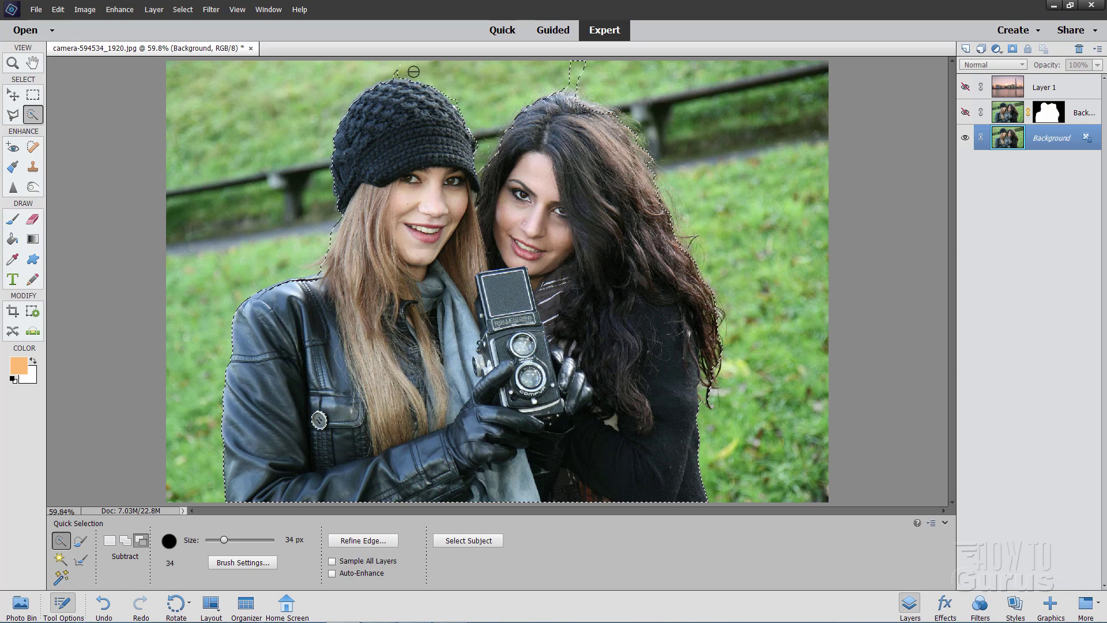
left_click_drag(563, 64, 587, 77)
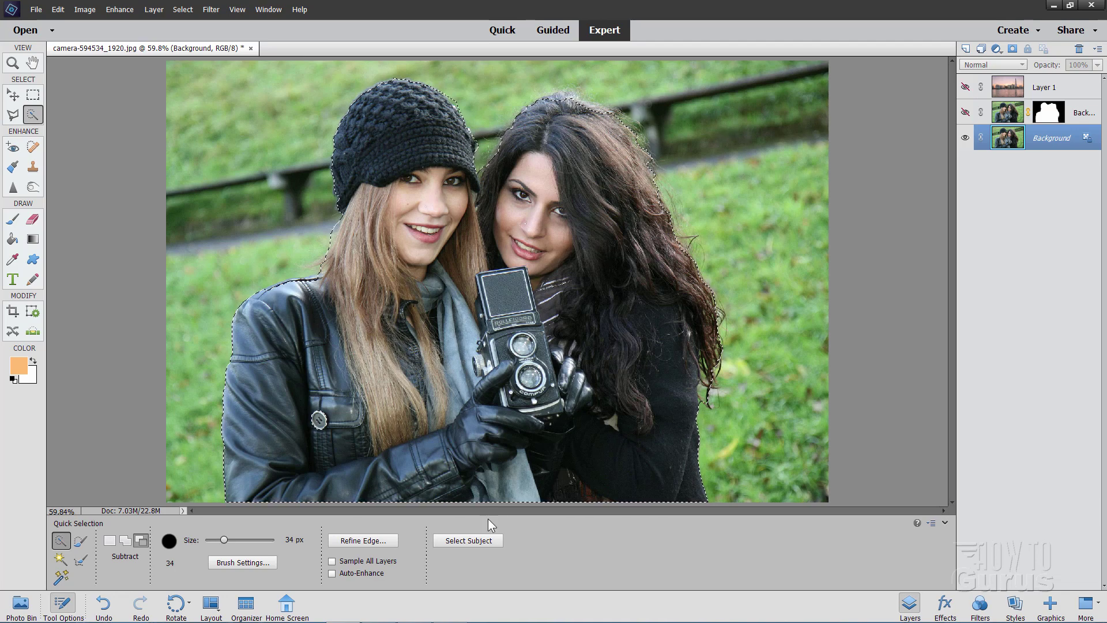
Open Refine Edge for the new selection and brush along the blonde hair, knitted hat and dark hair edges.
left_click(358, 540)
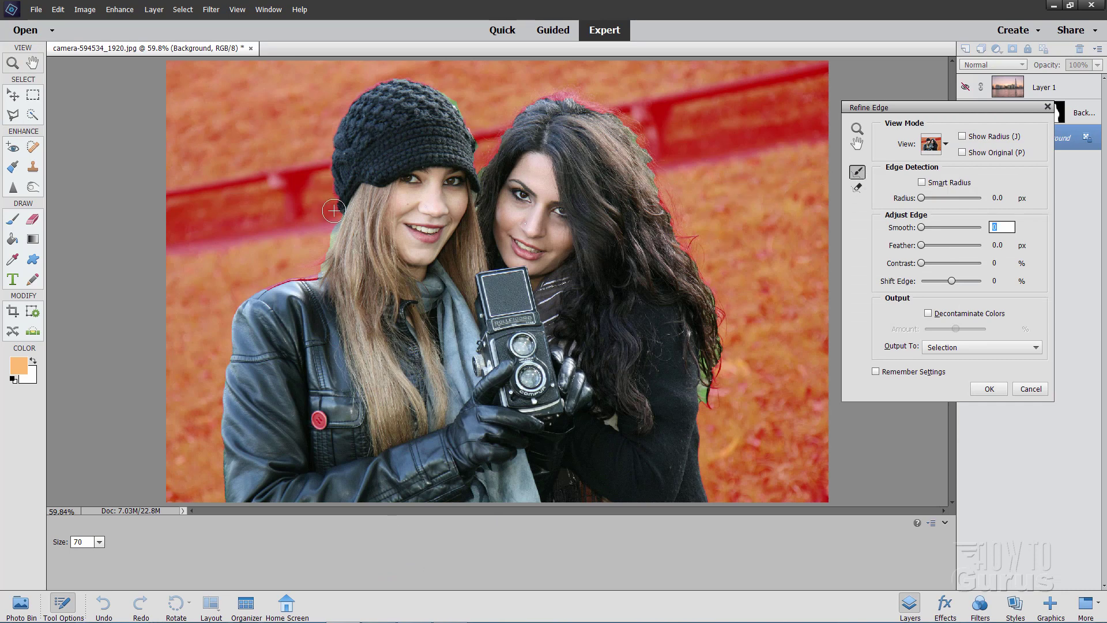
mouse_move(303, 270)
left_mouse_down()
mouse_move(308, 213)
mouse_move(314, 267)
mouse_move(252, 294)
mouse_move(323, 269)
left_mouse_up()
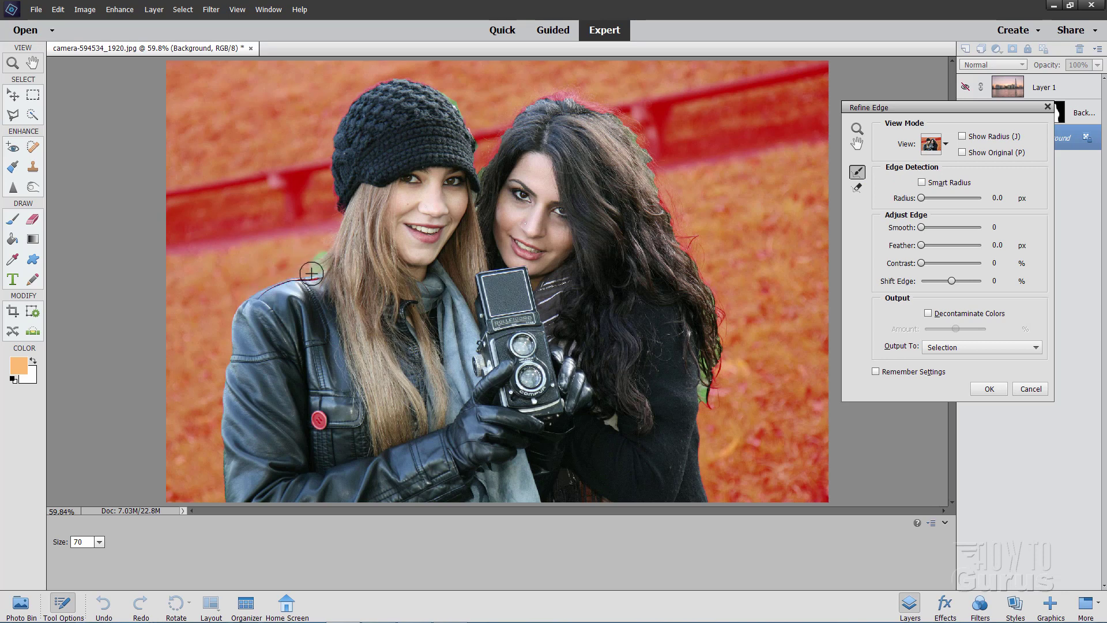
mouse_move(428, 79)
left_mouse_down()
mouse_move(484, 127)
mouse_move(484, 167)
left_mouse_up()
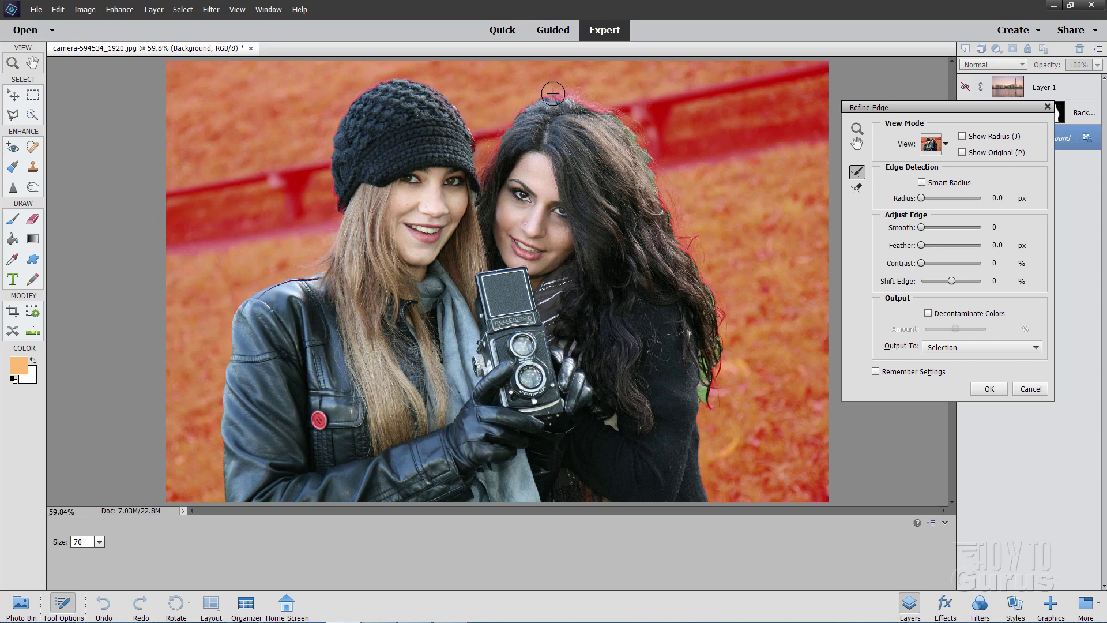
mouse_move(561, 101)
left_mouse_down()
mouse_move(565, 91)
mouse_move(626, 111)
mouse_move(586, 126)
mouse_move(562, 103)
mouse_move(526, 94)
left_mouse_up()
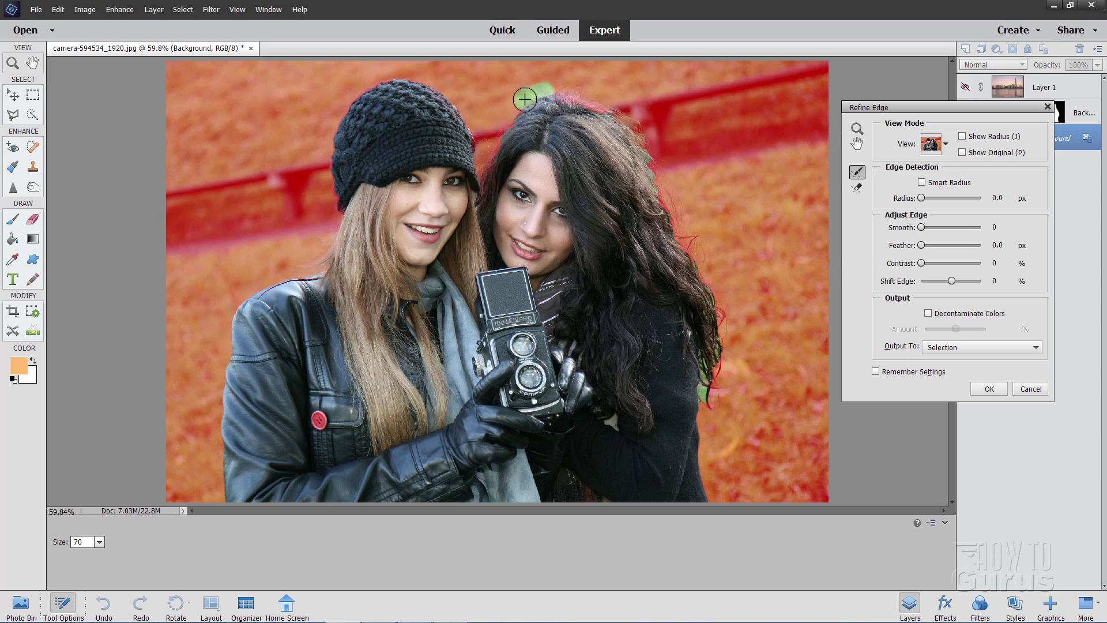
mouse_move(627, 113)
left_mouse_down()
mouse_move(686, 228)
mouse_move(721, 245)
mouse_move(703, 257)
mouse_move(730, 348)
left_mouse_up()
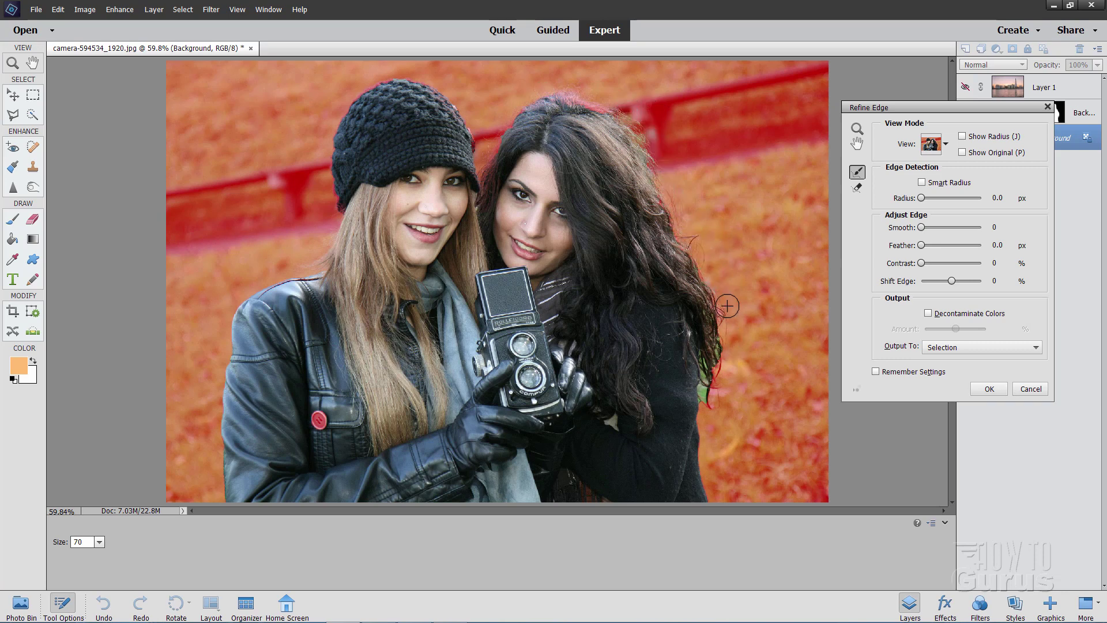
mouse_move(701, 262)
left_mouse_down()
mouse_move(718, 291)
mouse_move(723, 357)
left_mouse_up()
mouse_move(720, 375)
left_mouse_down()
mouse_move(719, 427)
mouse_move(711, 404)
left_mouse_up()
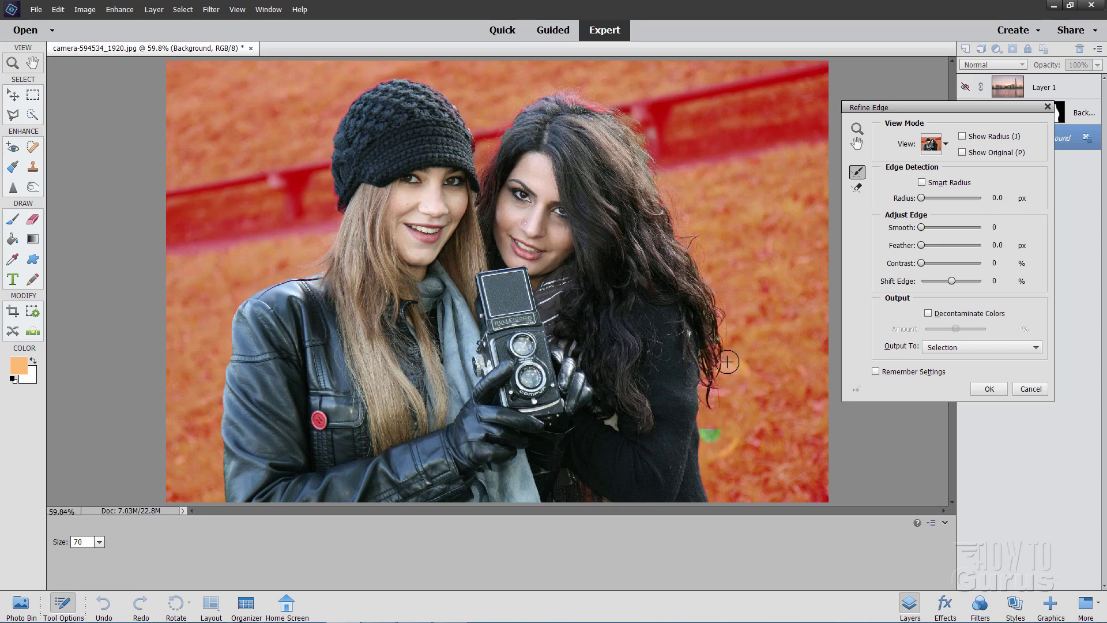
Preview the selection On Black, set Contrast to 38%, and output it to a New Layer with Layer Mask.
left_click(946, 144)
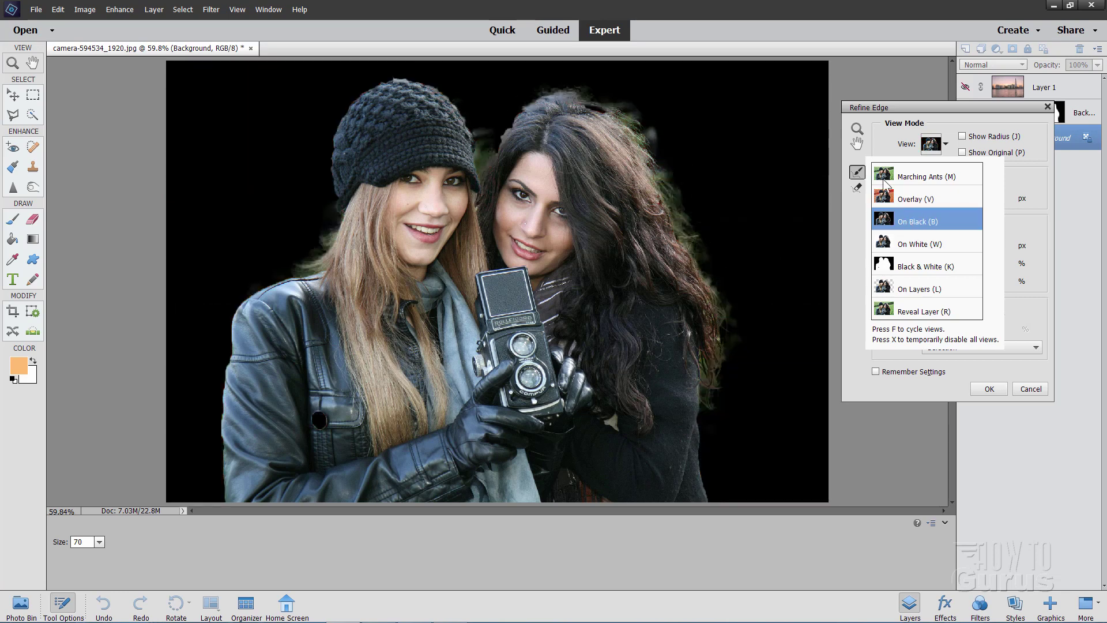
left_click(1027, 181)
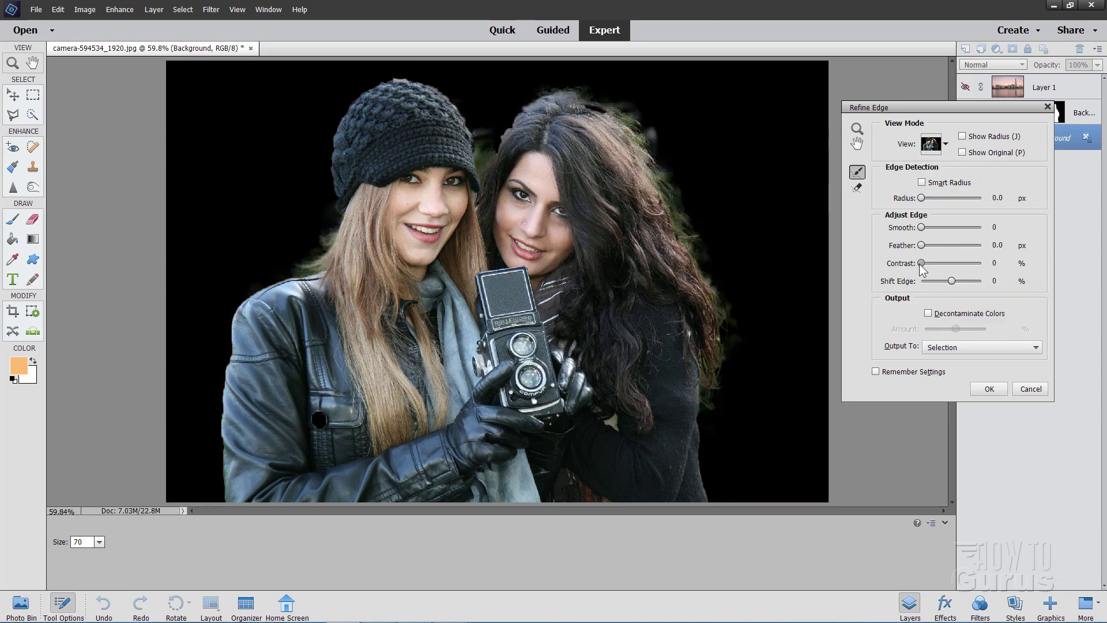
left_click_drag(922, 263, 943, 263)
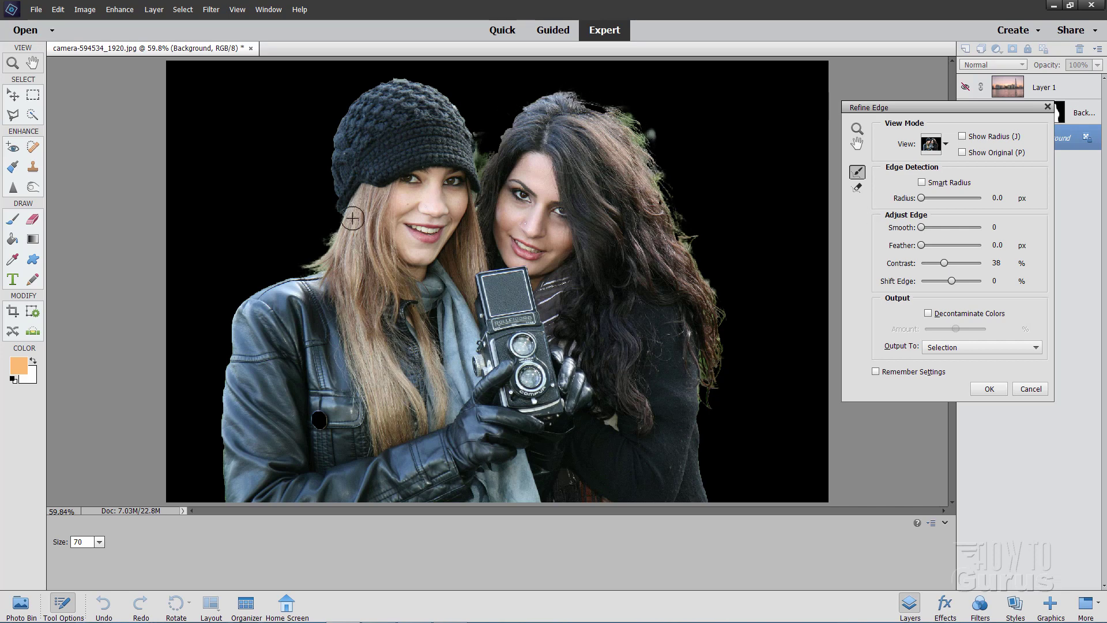
left_click(981, 348)
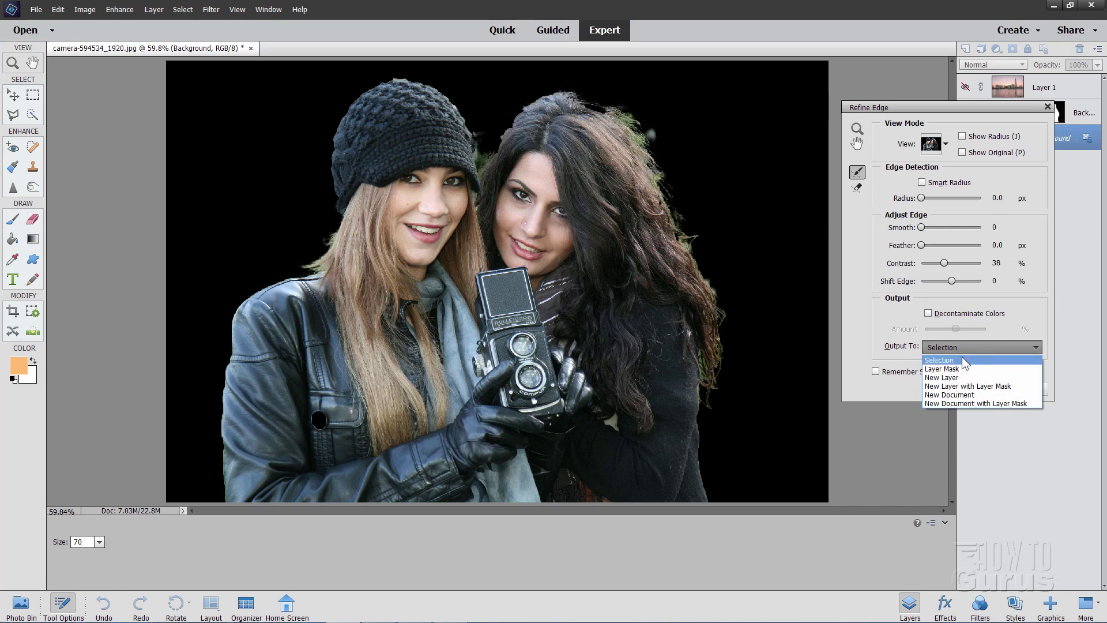
left_click(967, 388)
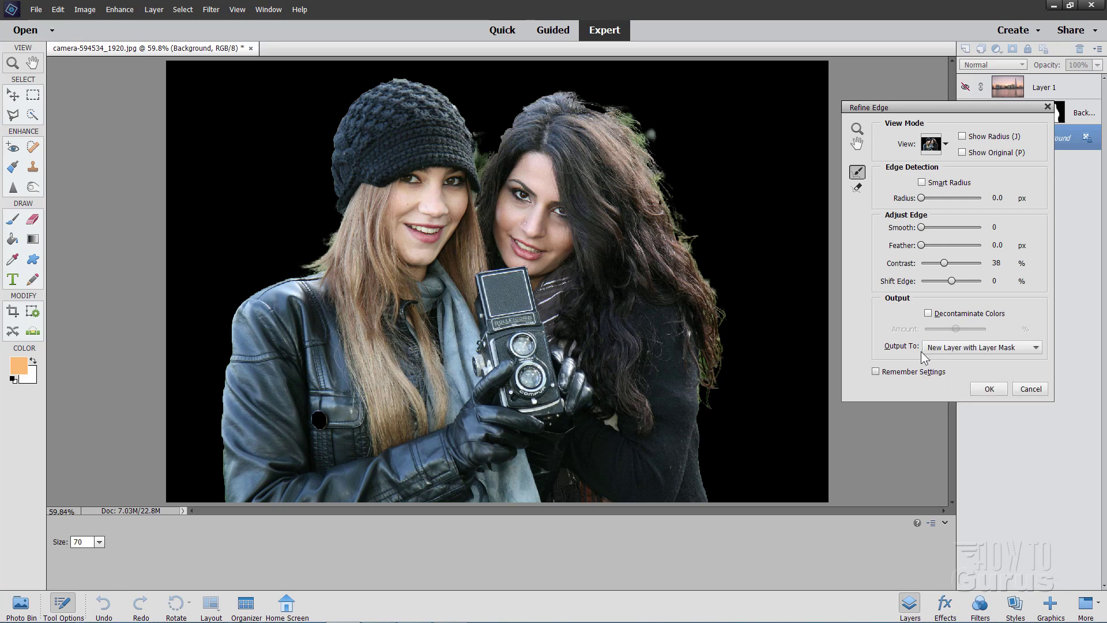
left_click(987, 387)
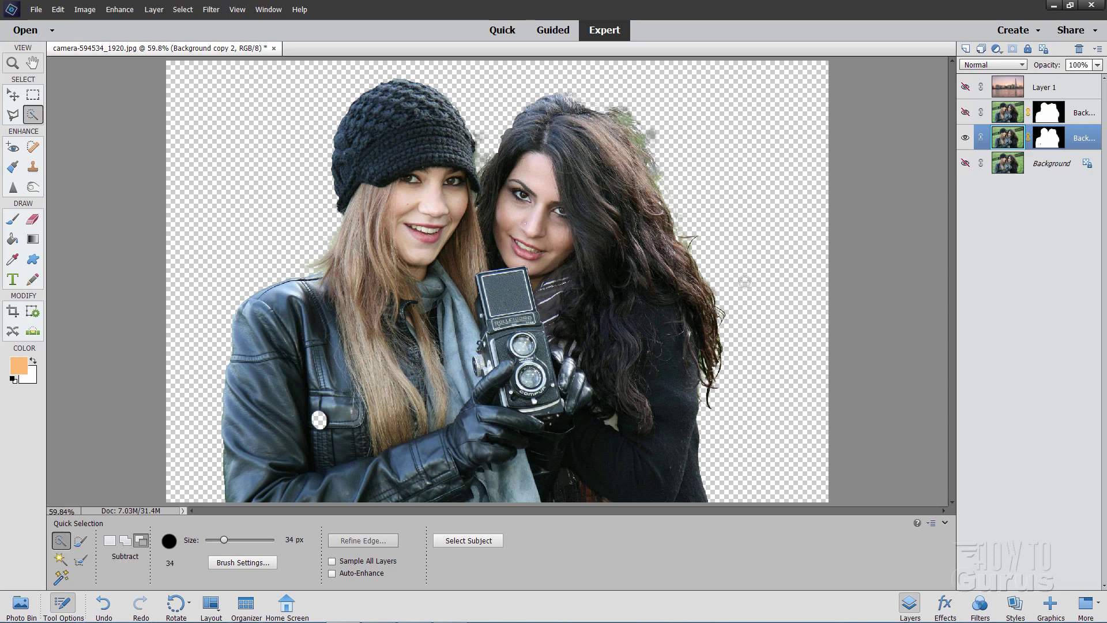
Hide the second masked copy, show the first one, and select its layer mask for editing.
left_click(965, 139)
left_click(966, 113)
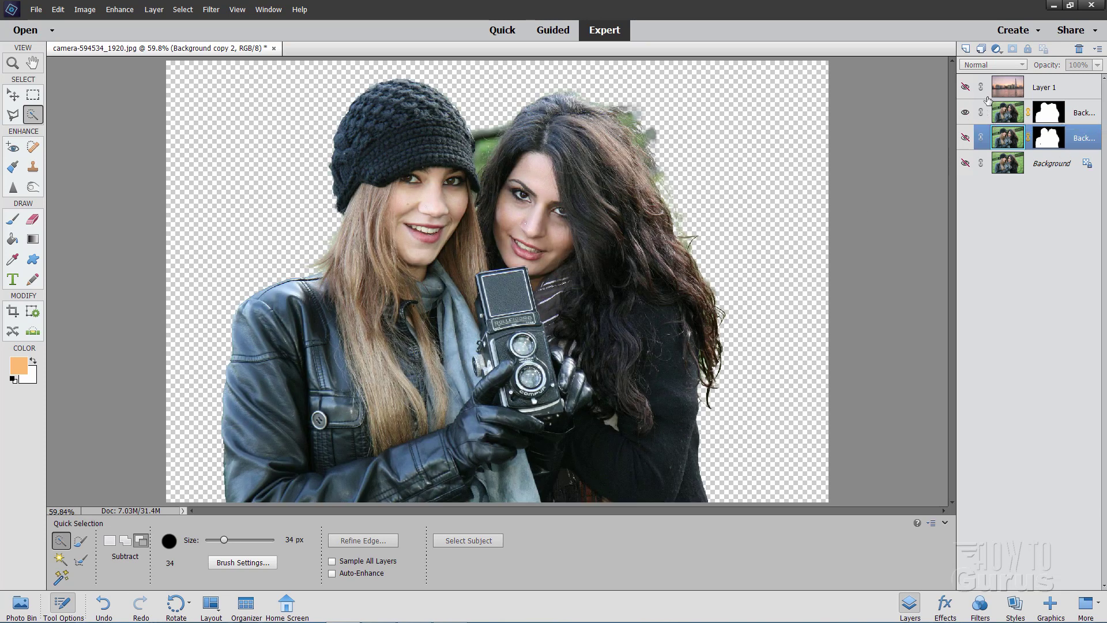
left_click(1049, 115)
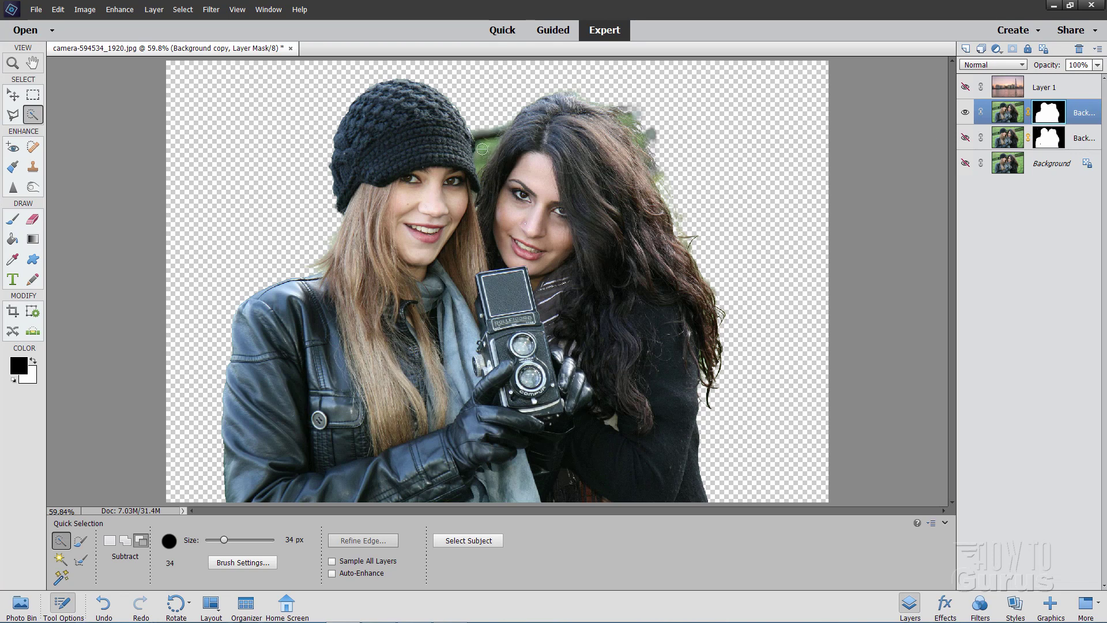
Paint black on the mask with a 30 px brush over the leftover grass between the heads and beside the dark hair.
left_click(12, 219)
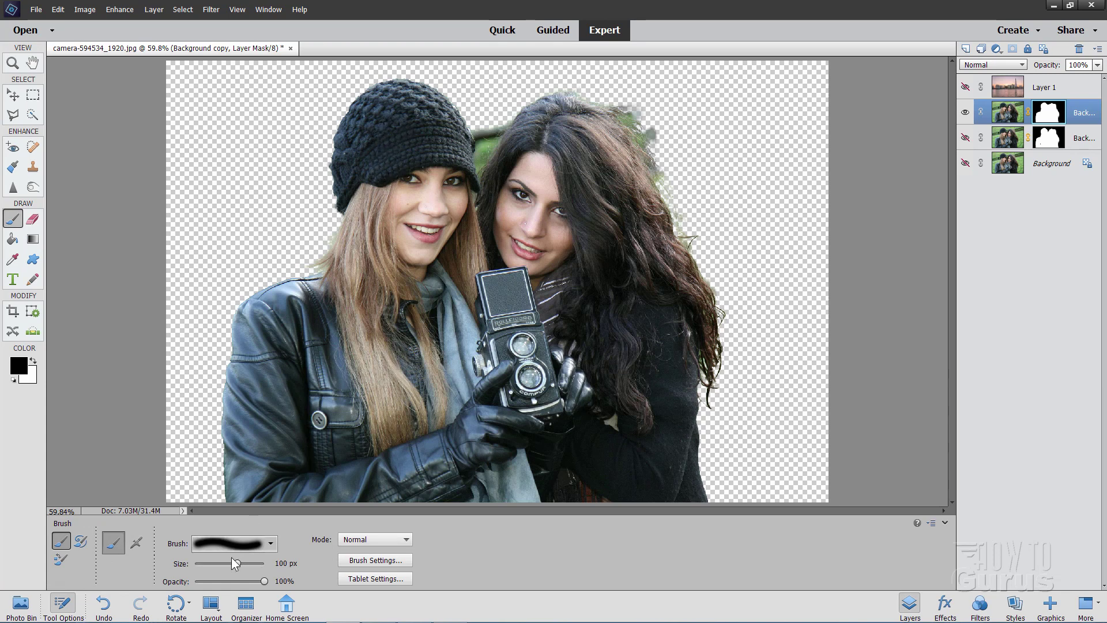
left_click_drag(236, 566, 212, 566)
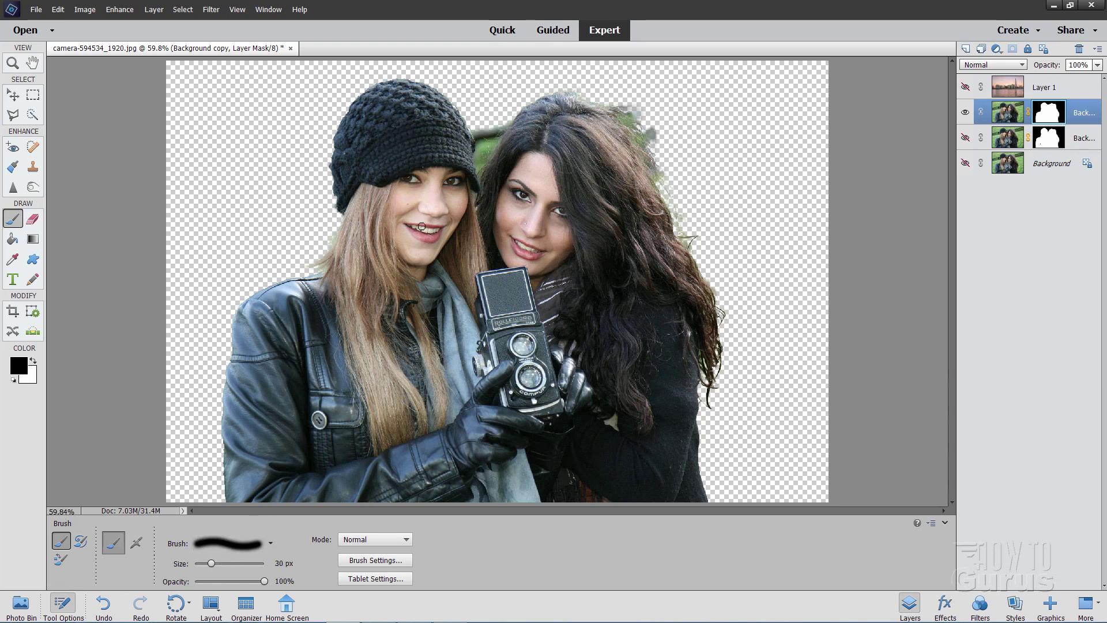
mouse_move(496, 111)
left_mouse_down()
mouse_move(477, 130)
mouse_move(481, 161)
mouse_move(504, 121)
mouse_move(482, 155)
left_mouse_up()
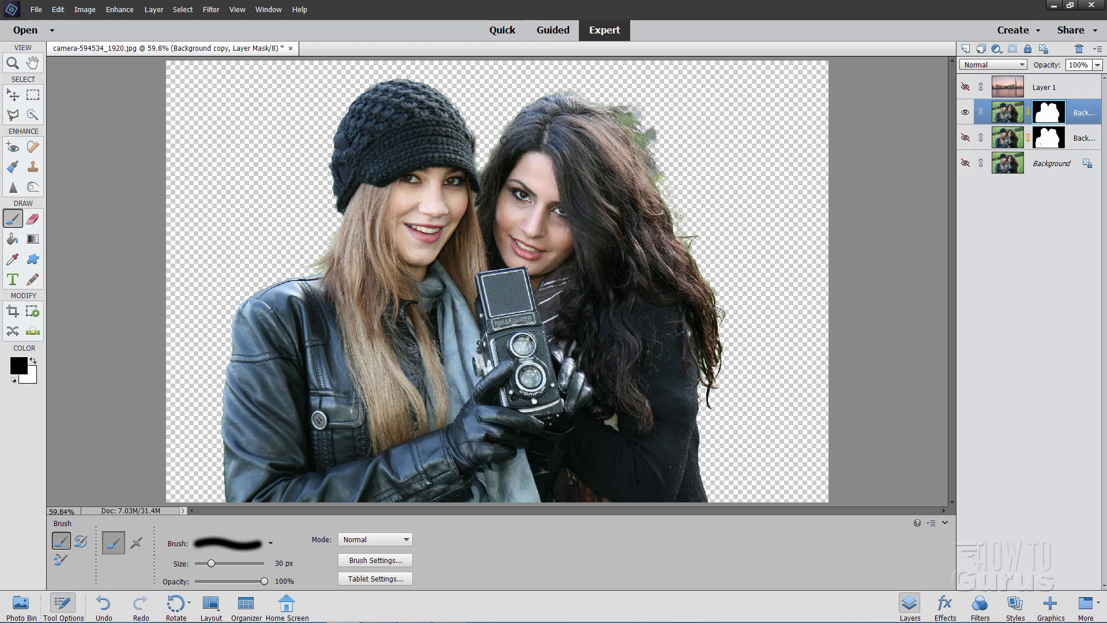
mouse_move(633, 109)
left_mouse_down()
mouse_move(626, 114)
mouse_move(652, 135)
mouse_move(643, 126)
mouse_move(659, 160)
left_mouse_up()
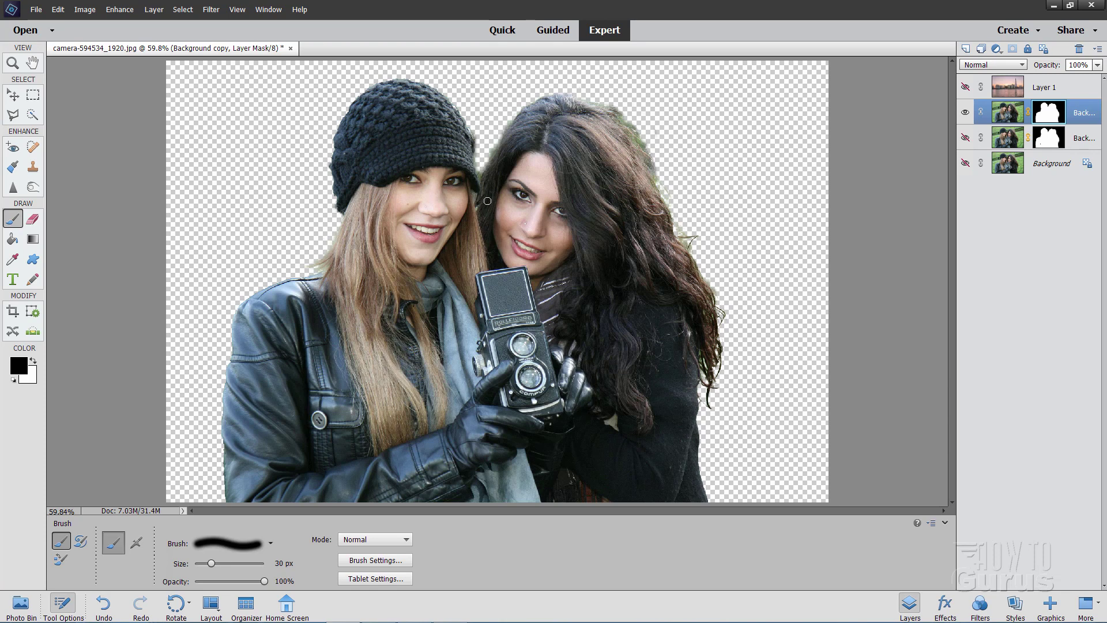
Outline the leftover fringe and gap between the knitted hat and the dark hair with a closed Polygonal Lasso selection.
left_click(12, 63)
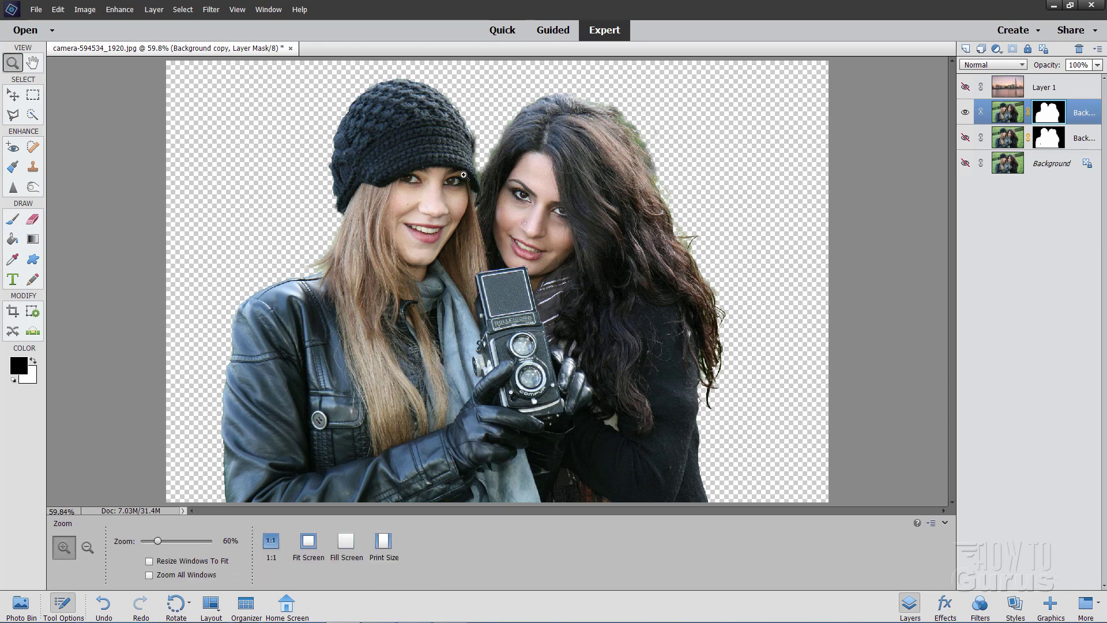
left_click(486, 195)
left_click(486, 195)
left_click(483, 189)
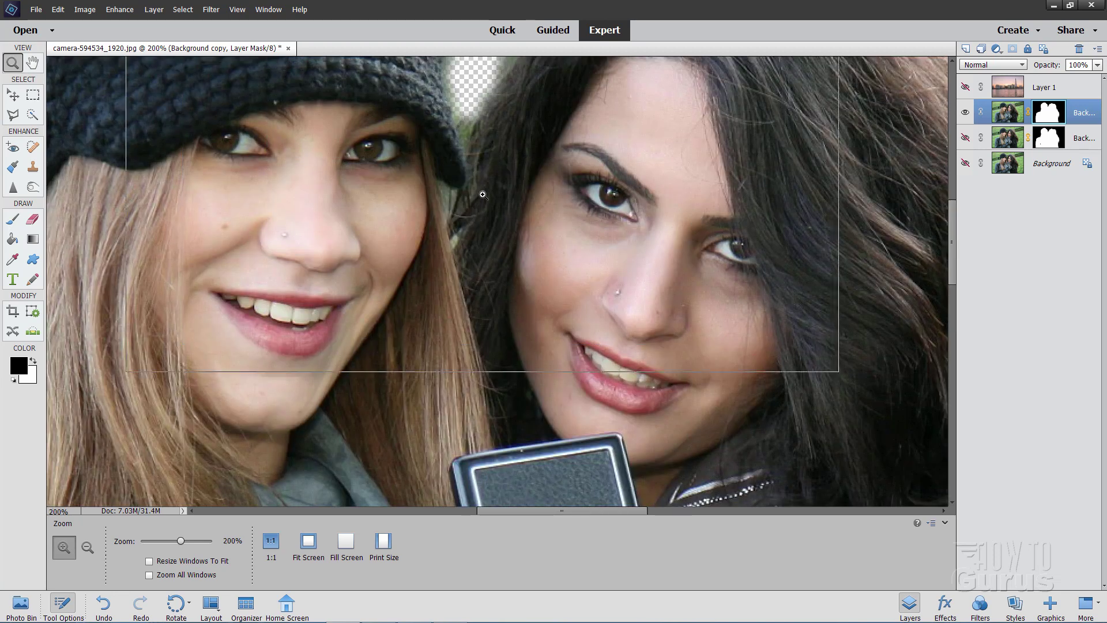
left_click(482, 190)
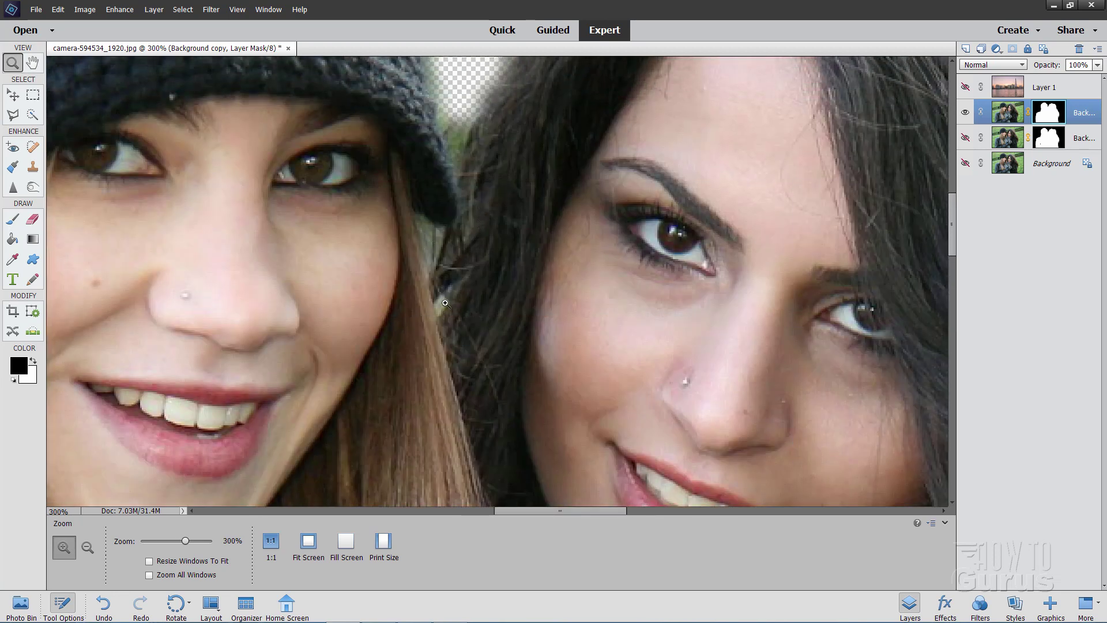
scroll(517, 176, "up", 6)
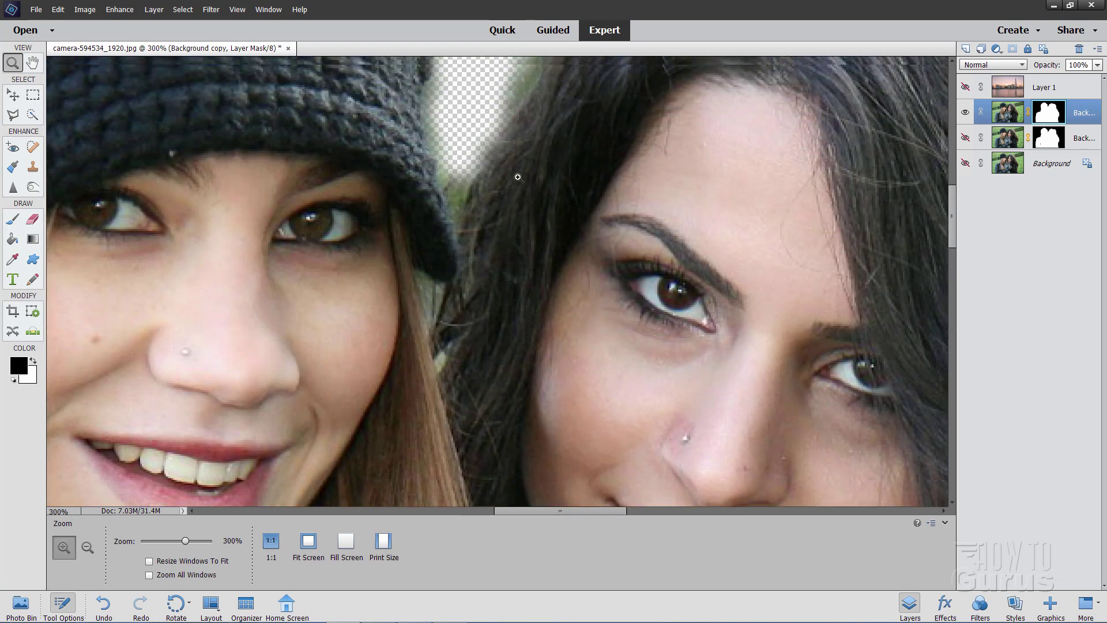
scroll(518, 177, "up", 2)
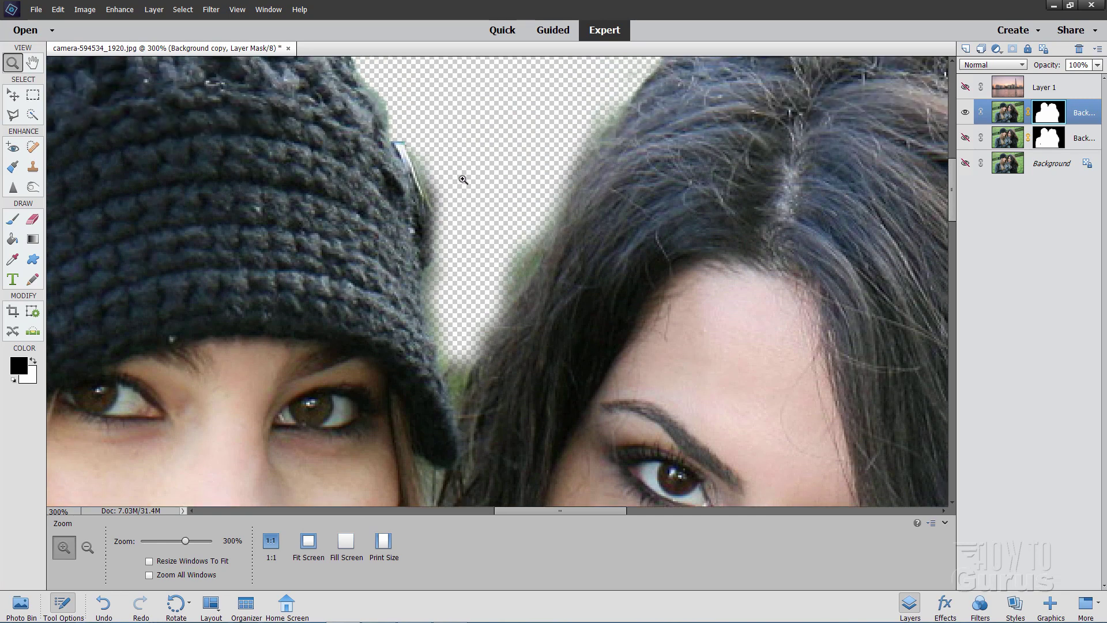
scroll(403, 156, "up", 1)
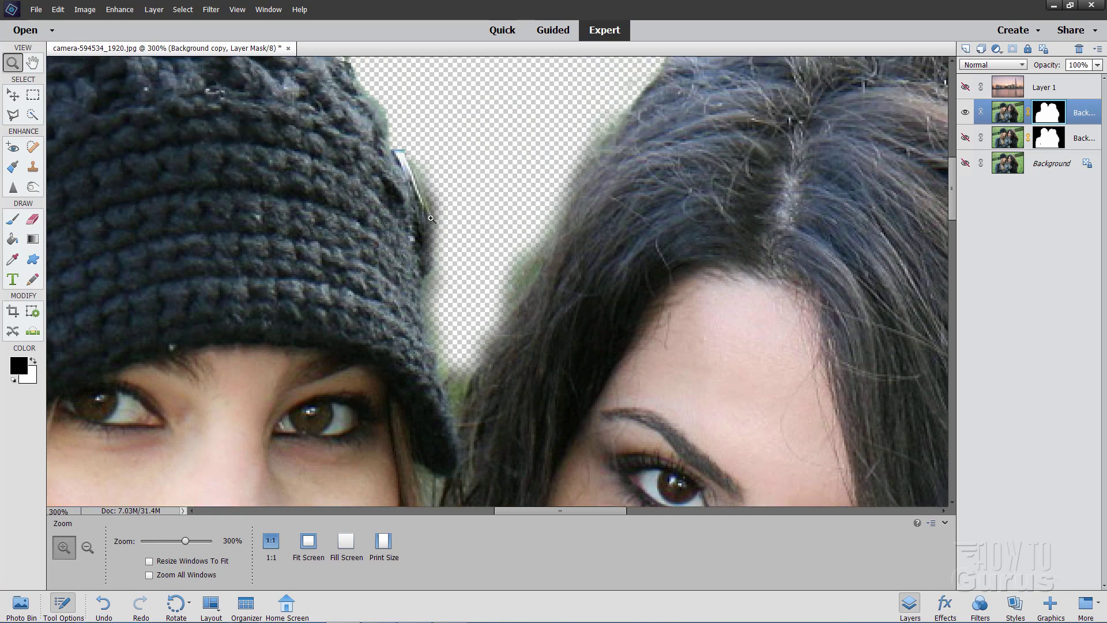
left_click(13, 115)
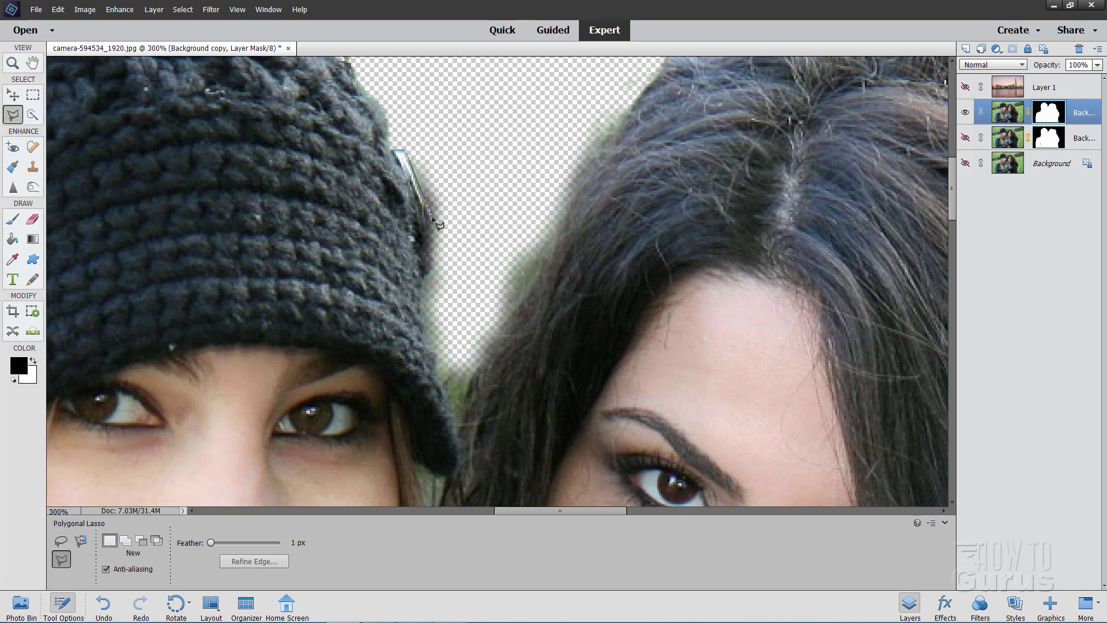
left_click(434, 225)
left_click(431, 250)
left_click(422, 281)
left_click(437, 350)
left_click(448, 410)
left_click(457, 408)
left_click(464, 373)
left_click(483, 355)
left_click(511, 294)
left_click(517, 270)
left_click(547, 237)
left_click(552, 217)
left_click(553, 103)
left_click(423, 111)
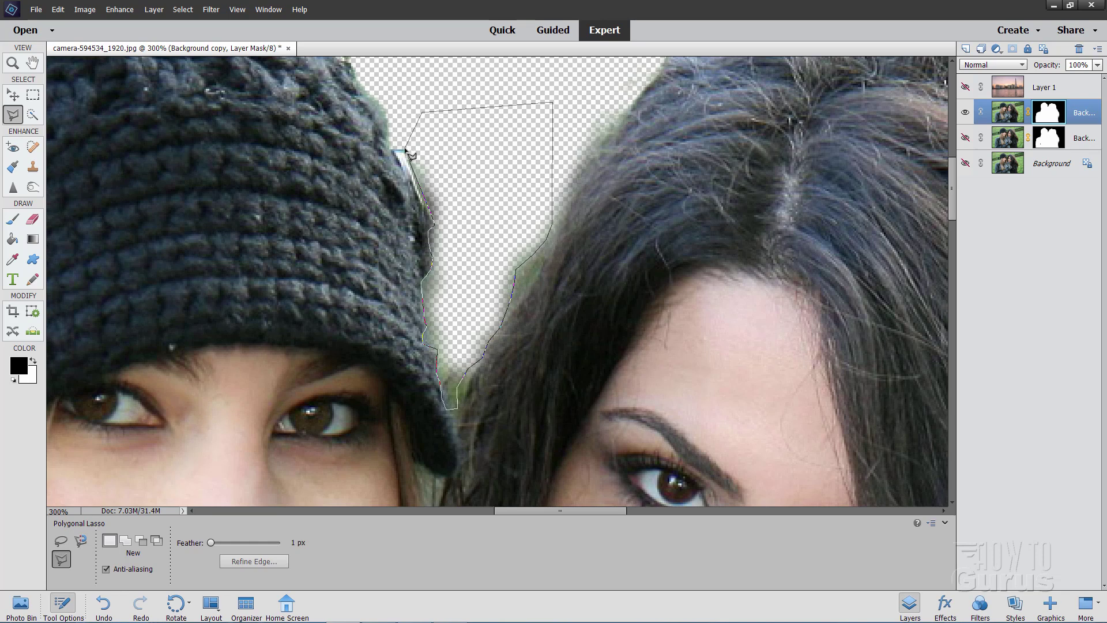
left_click(410, 156)
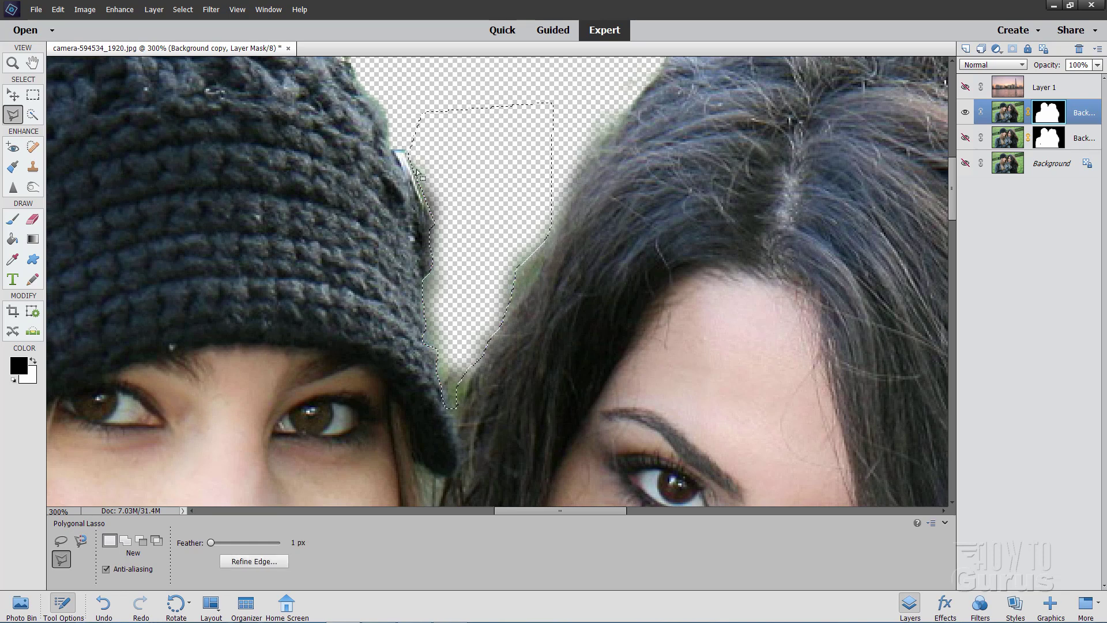
Paint black on the mask inside the selection with the 30 px brush to clear the gap's edges, and deselect.
left_click(13, 219)
mouse_move(414, 242)
left_mouse_down()
mouse_move(434, 217)
mouse_move(419, 320)
mouse_move(426, 173)
mouse_move(439, 197)
mouse_move(428, 290)
mouse_move(455, 332)
mouse_move(448, 384)
mouse_move(574, 130)
left_mouse_up()
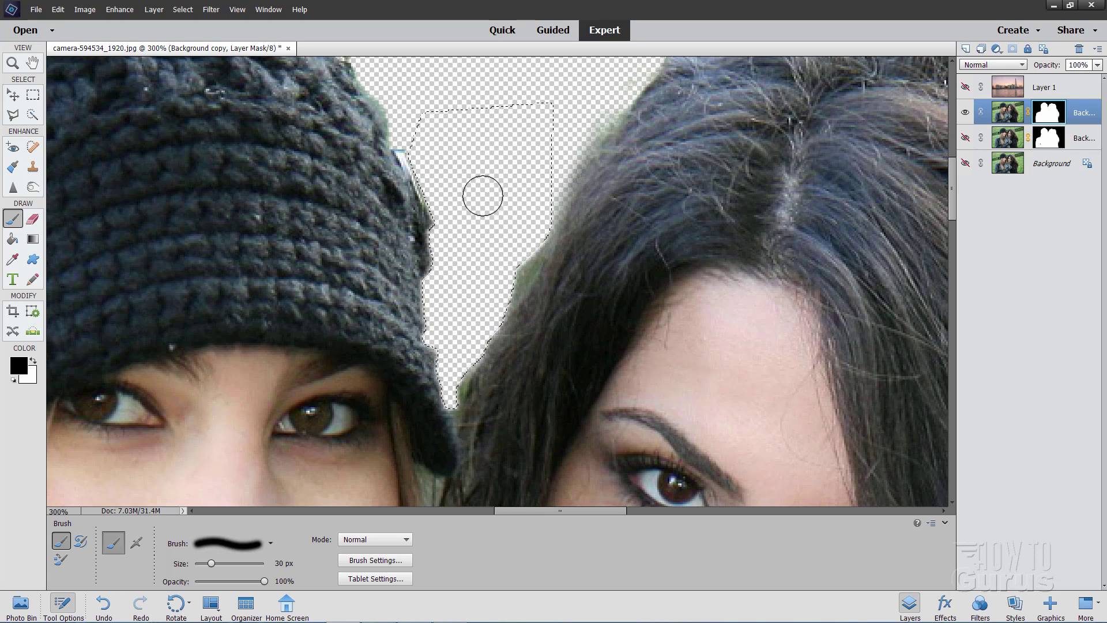
left_click(183, 10)
left_click(191, 33)
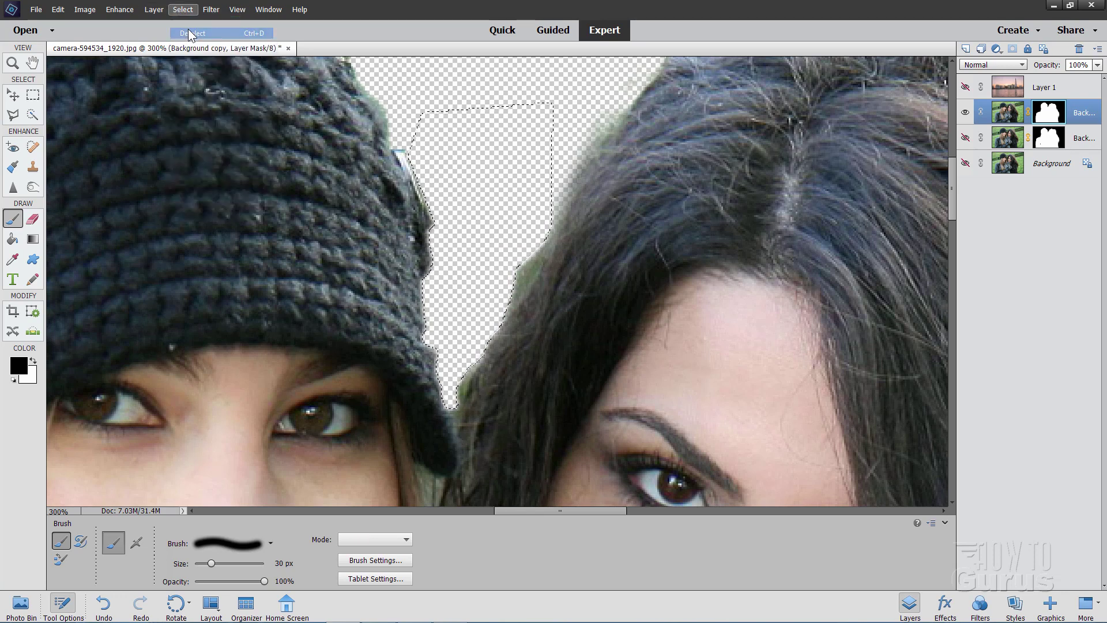
left_click(12, 94)
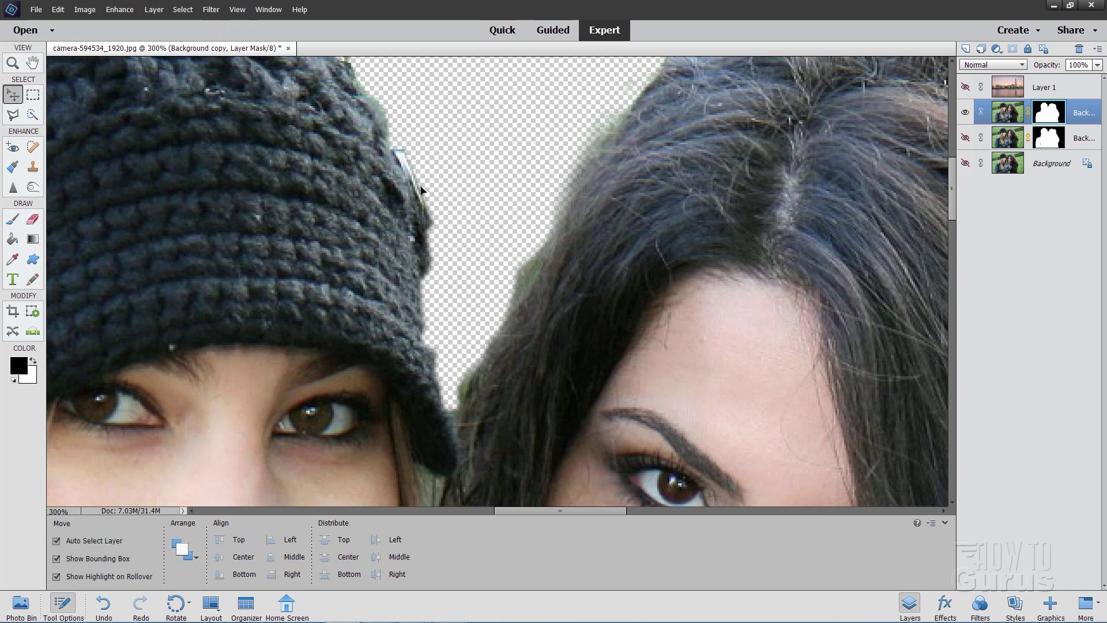
Set the Brush tool's size to 5 px for detailed mask work beneath the hat brim.
scroll(483, 239, "down", 5)
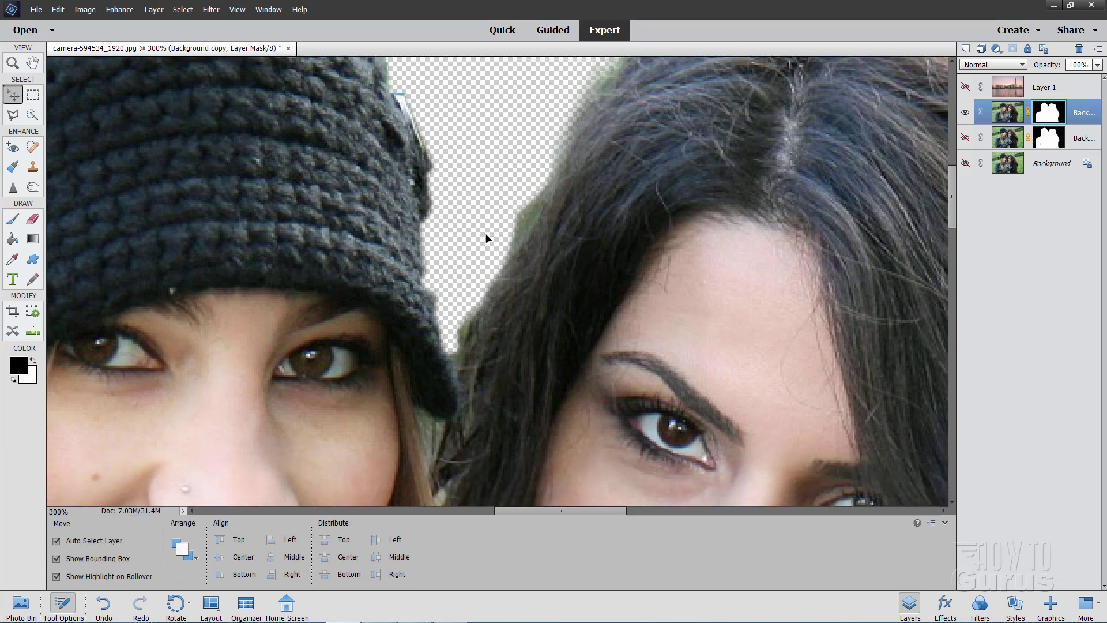
scroll(448, 247, "up", 1)
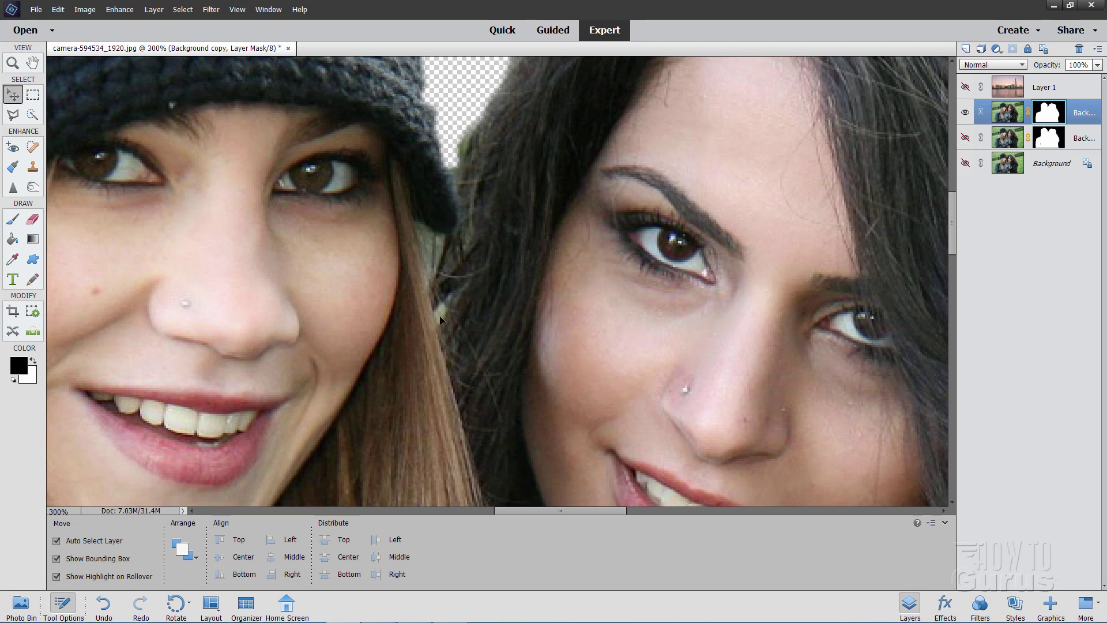
left_click(14, 221)
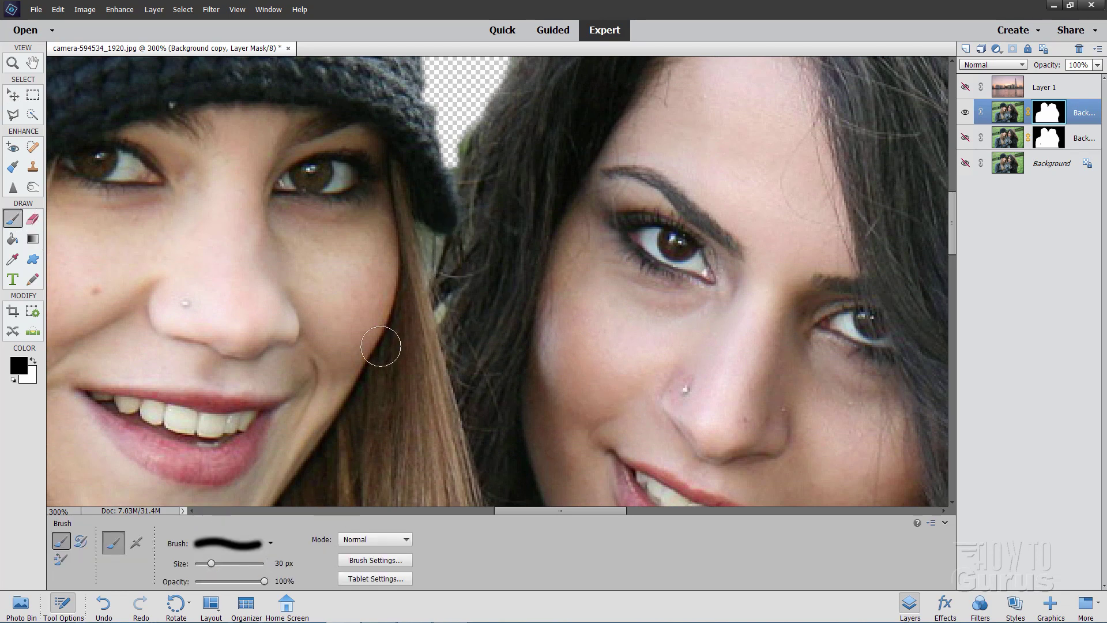
left_click_drag(213, 568, 199, 565)
key("bracketright")
key("bracketright")
key("bracketright")
key("bracketright")
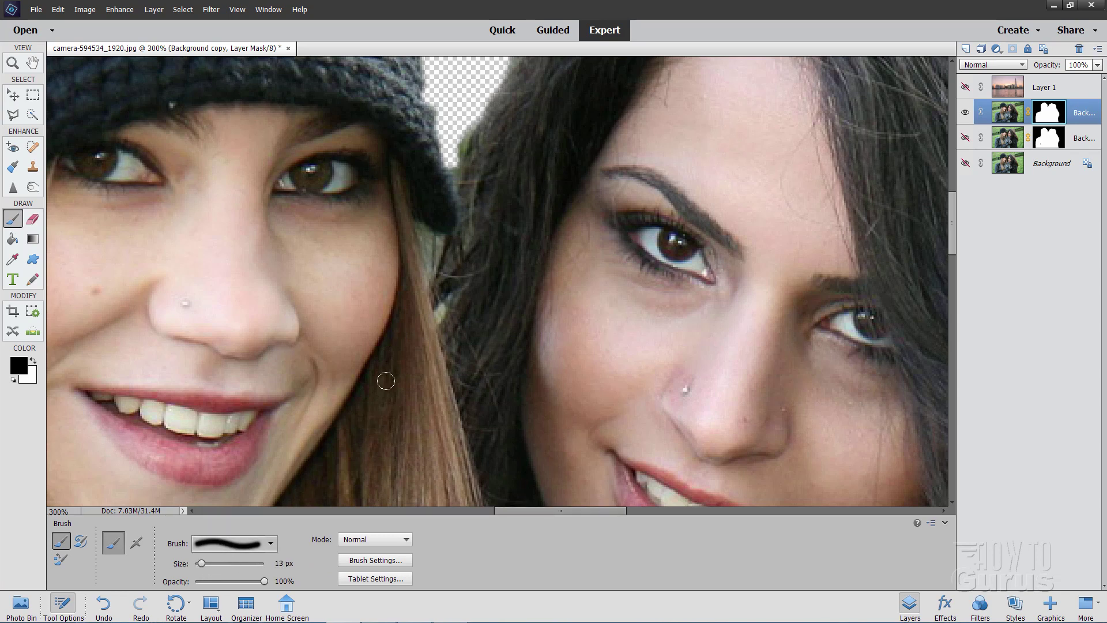
left_click(283, 563)
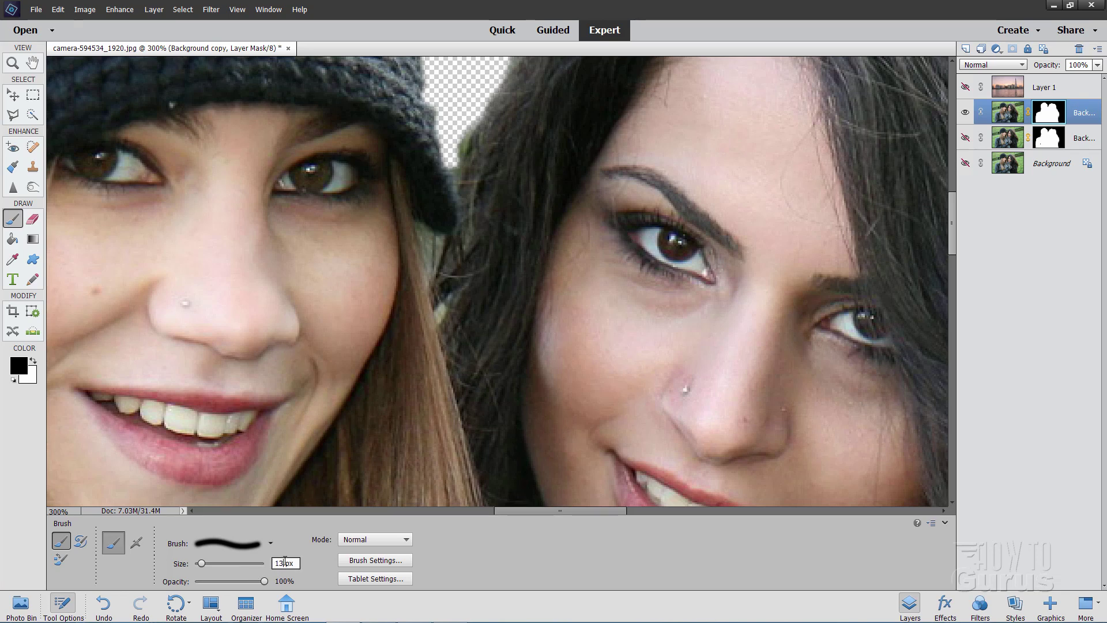
type("5")
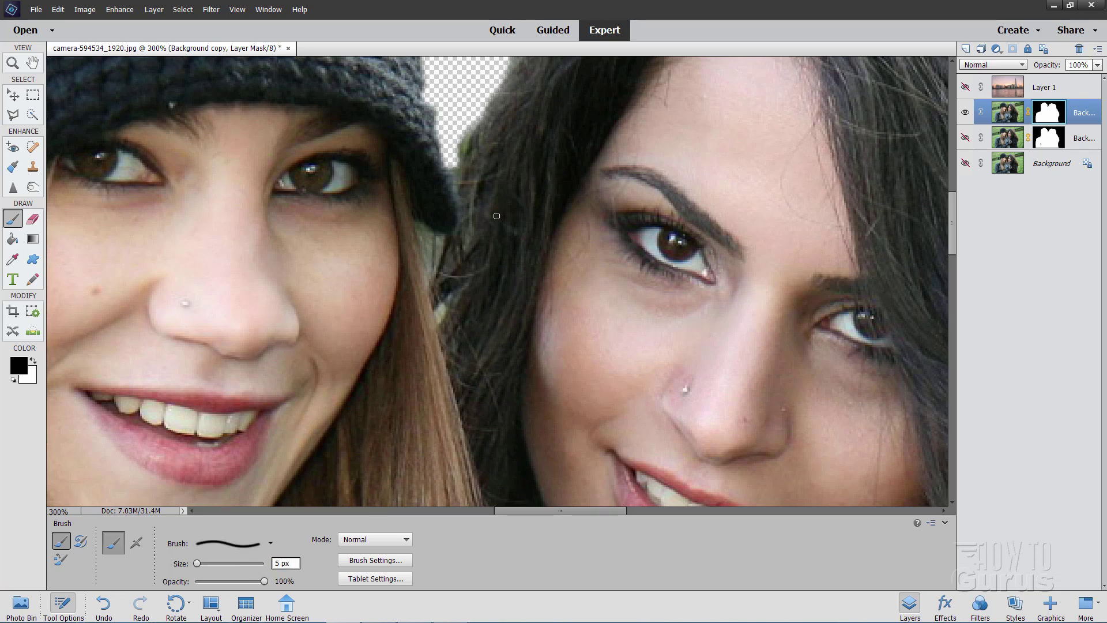
key("Return")
Paint black on the mask over the small background gaps beside and below the hat brim, between the blonde and dark hair.
left_click_drag(457, 169, 455, 186)
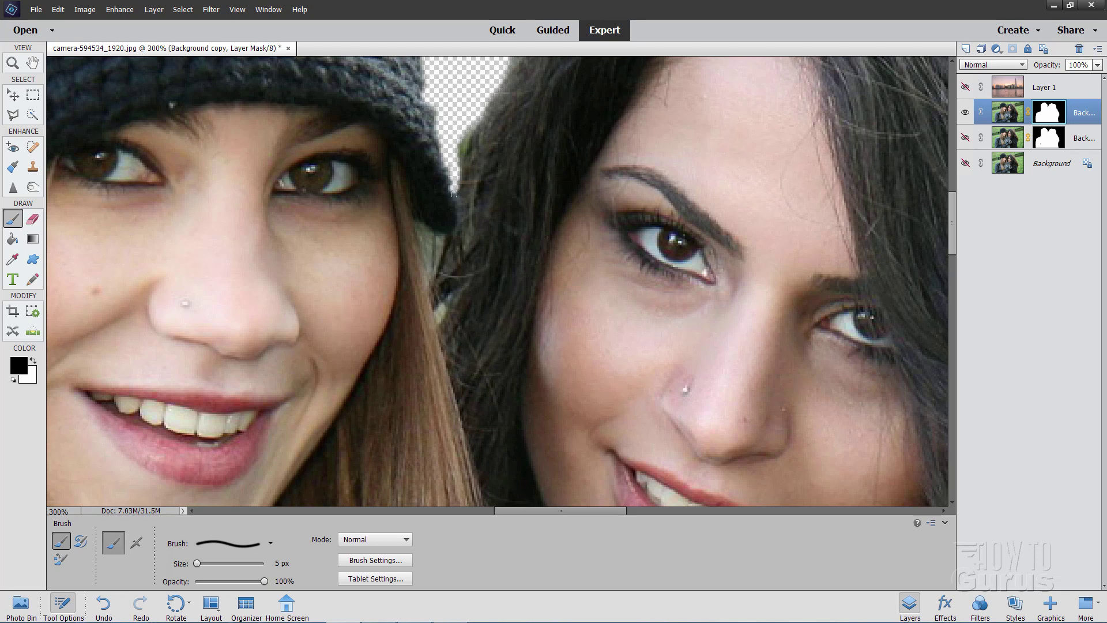
key("ctrl+z")
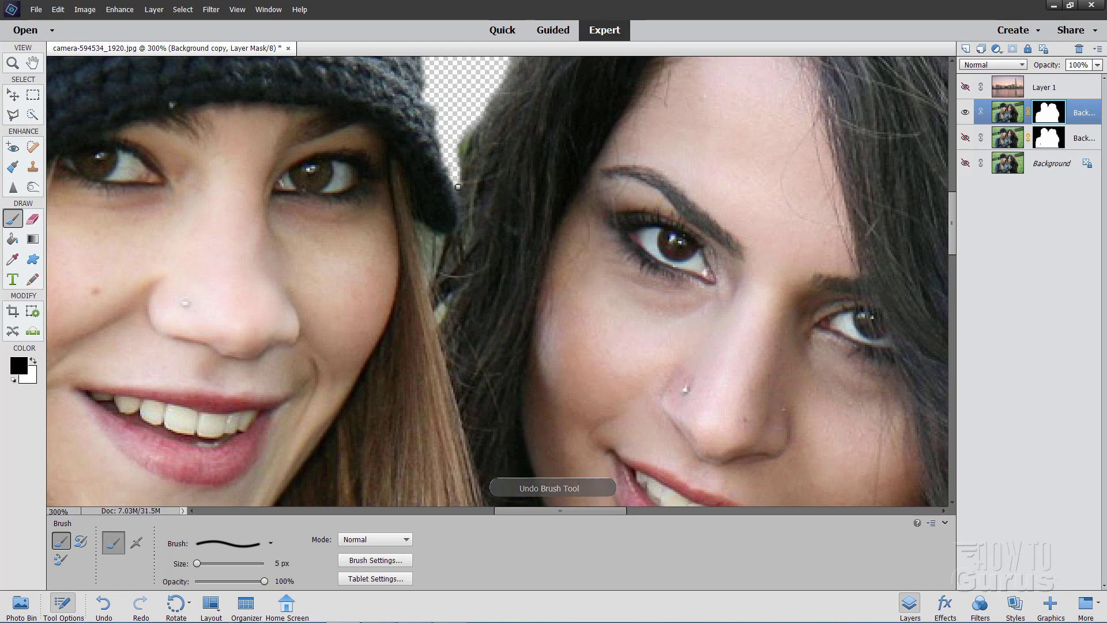
left_click_drag(457, 186, 456, 188)
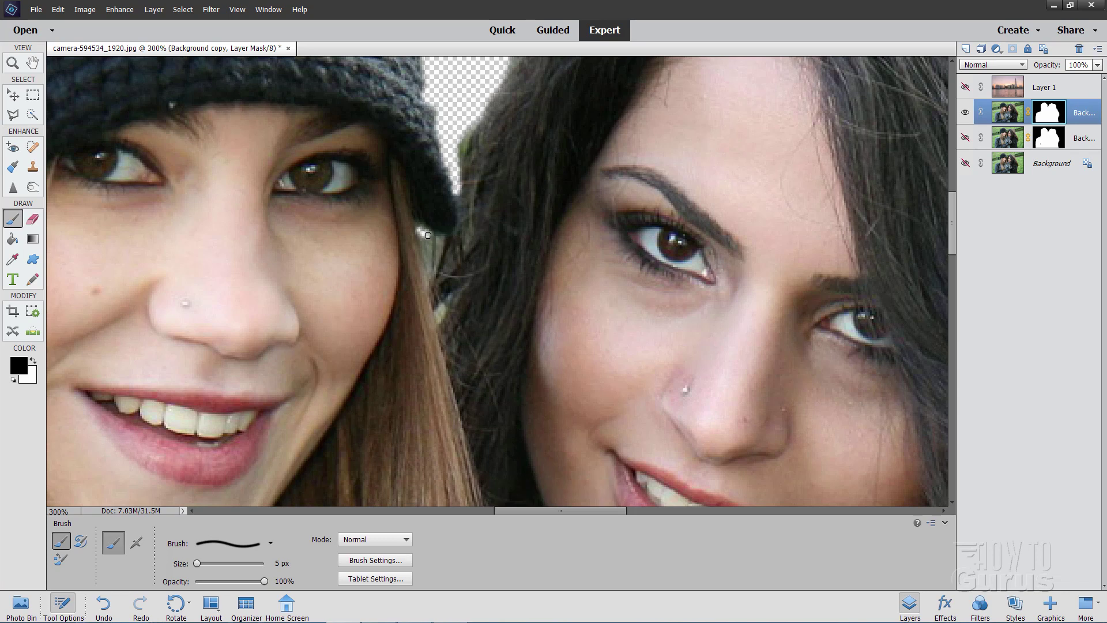
left_click_drag(428, 235, 427, 243)
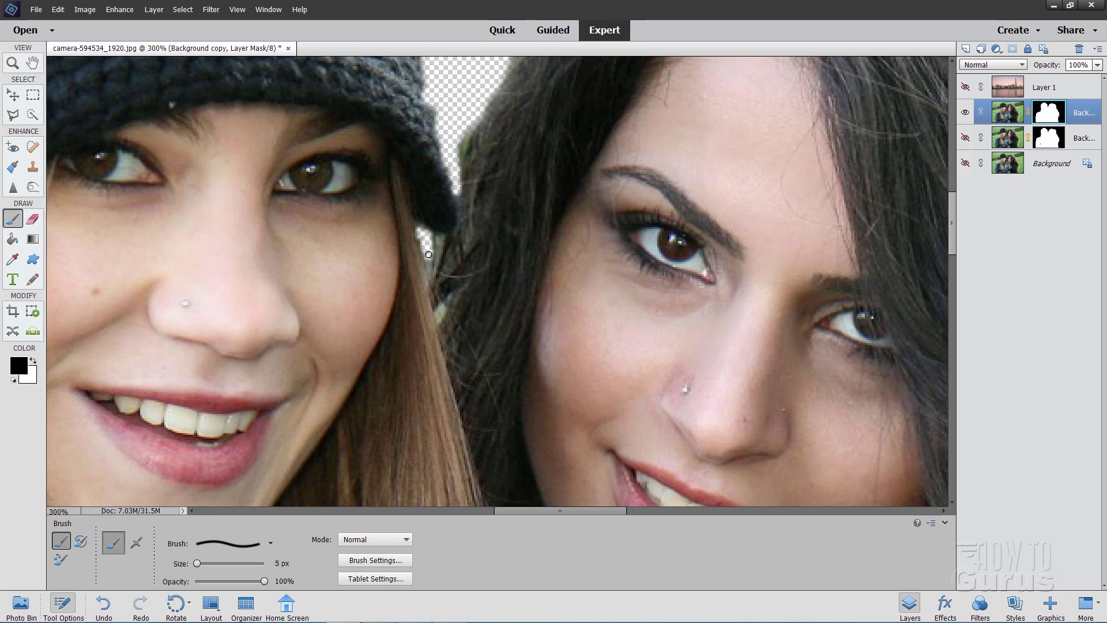
mouse_move(428, 261)
left_mouse_down()
mouse_move(443, 239)
mouse_move(426, 279)
mouse_move(439, 309)
left_mouse_up()
left_click(451, 299)
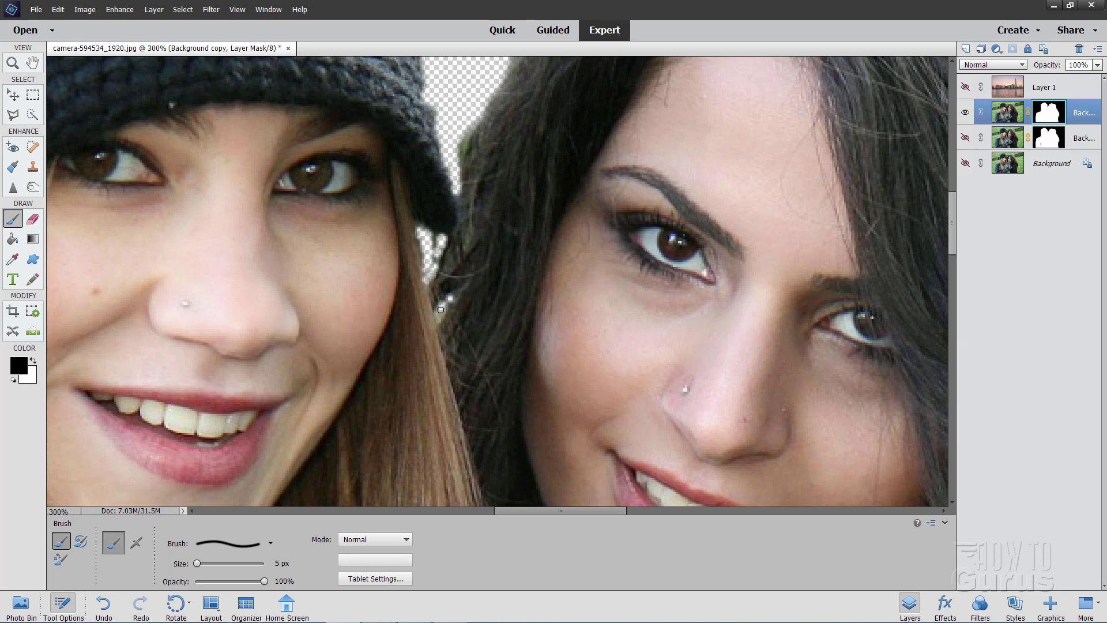
left_click(438, 313)
left_click(438, 313)
left_click_drag(444, 310, 456, 295)
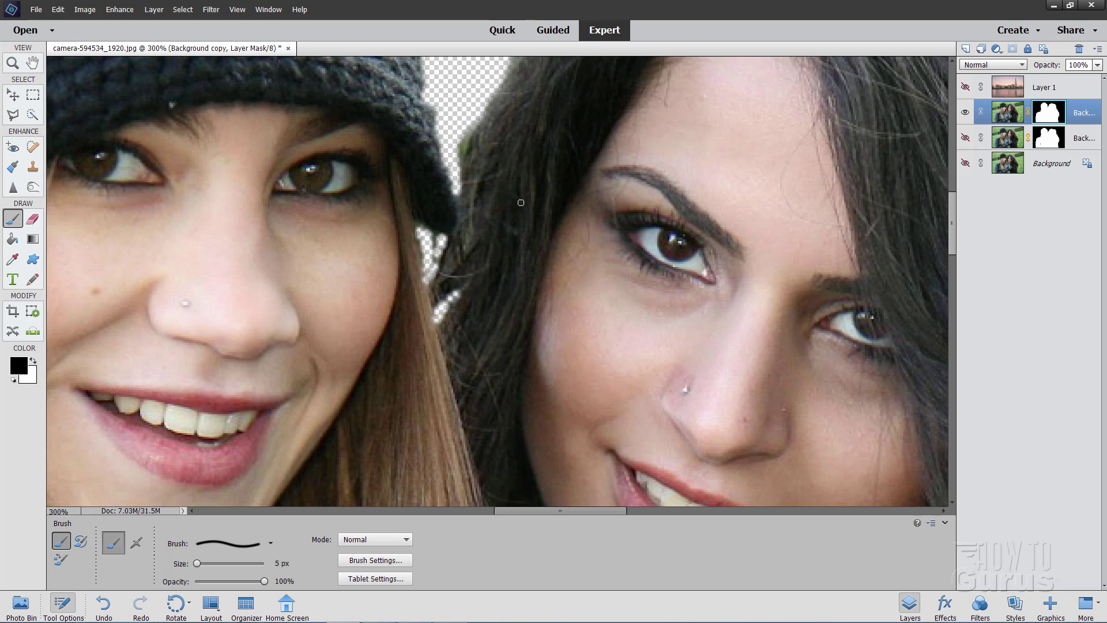
Burn the layer mask along the dark hair's outer edge, using the Midtones range, a 65 px brush and 50% exposure.
scroll(521, 202, "up", 5)
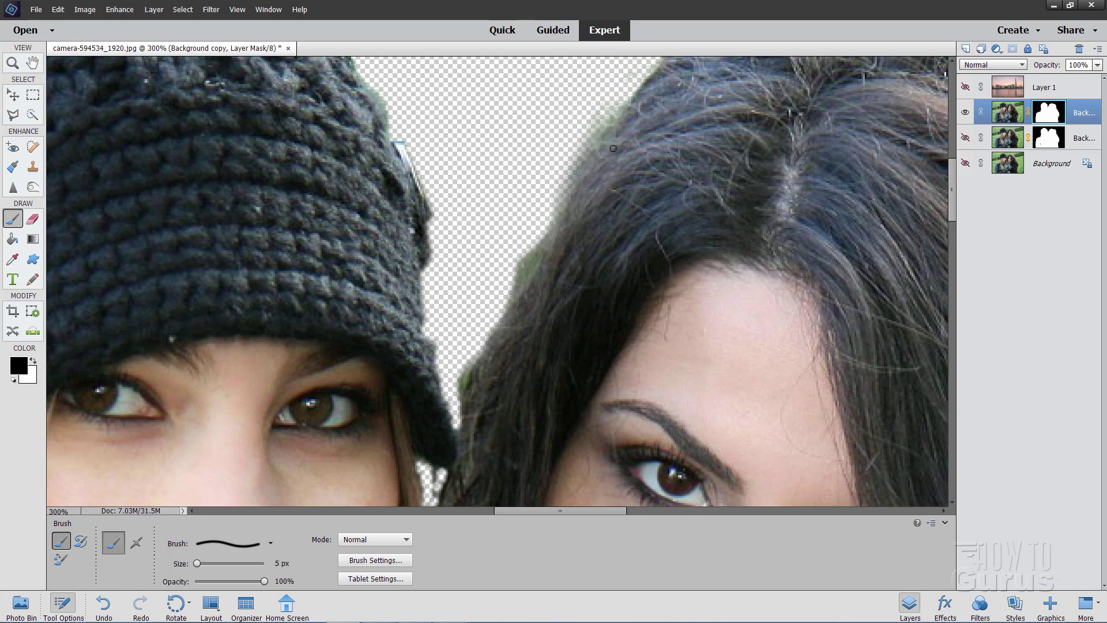
scroll(659, 142, "up", 2)
scroll(738, 170, "up", 1)
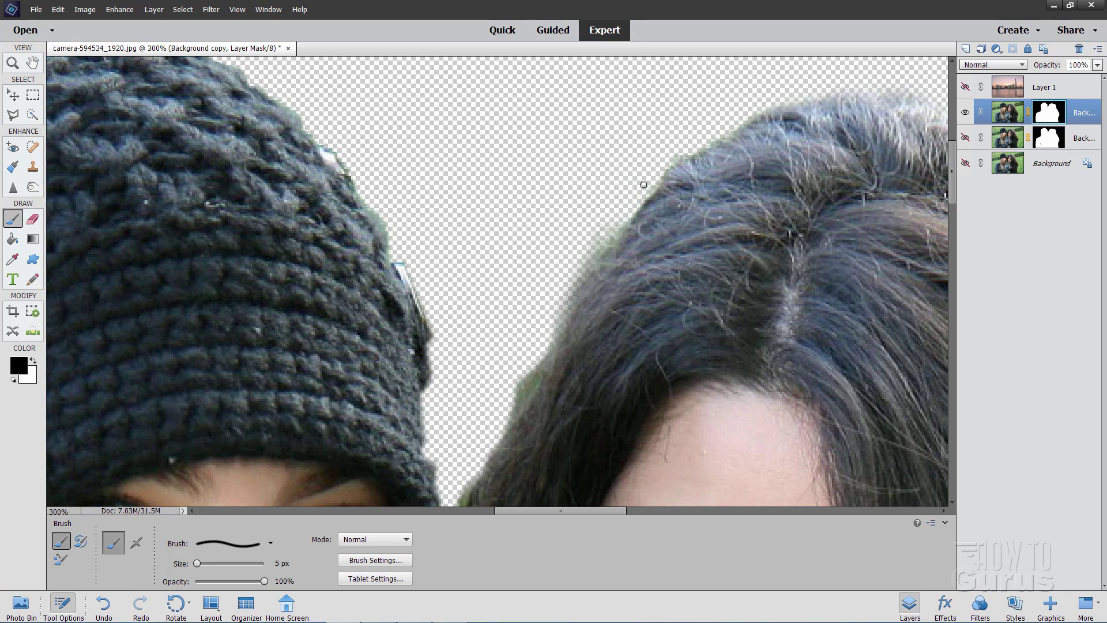
key("z")
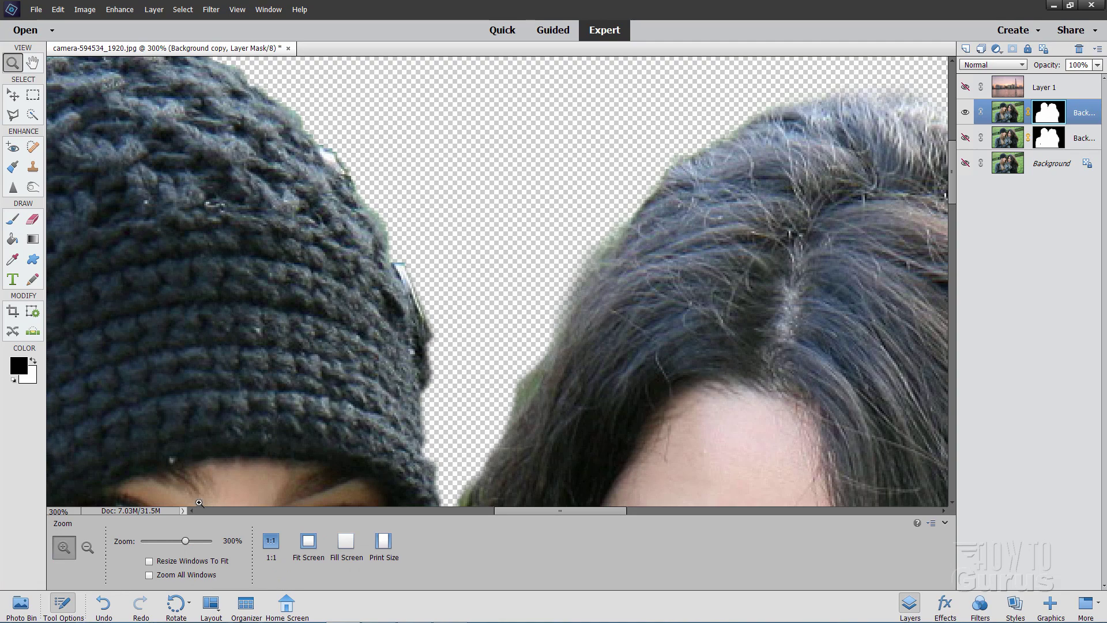
left_click_drag(189, 542, 177, 548)
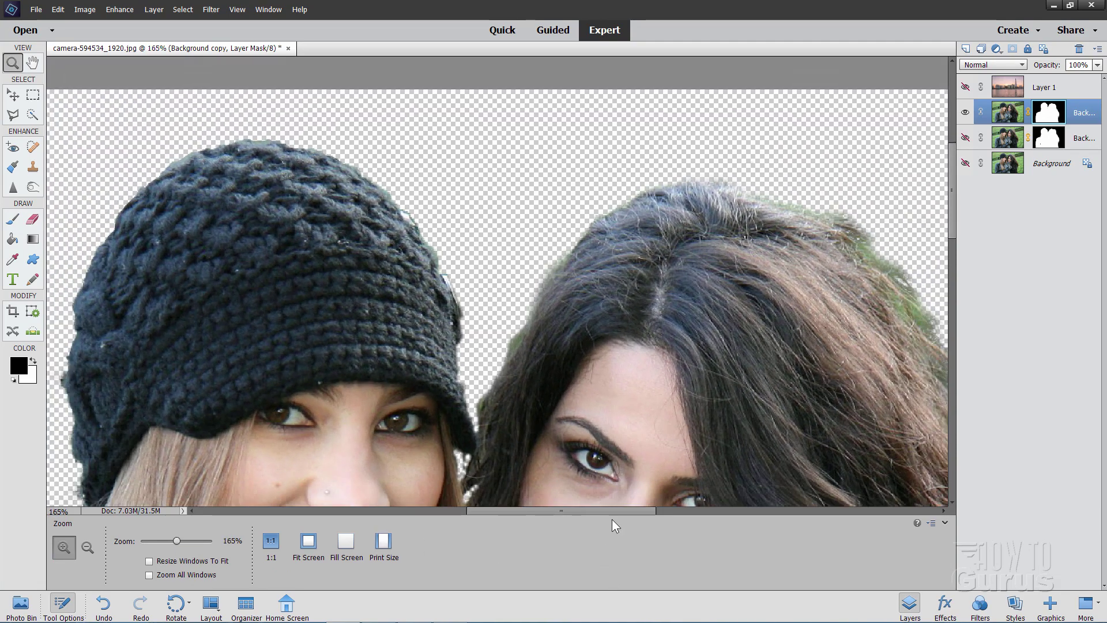
left_click_drag(618, 511, 655, 510)
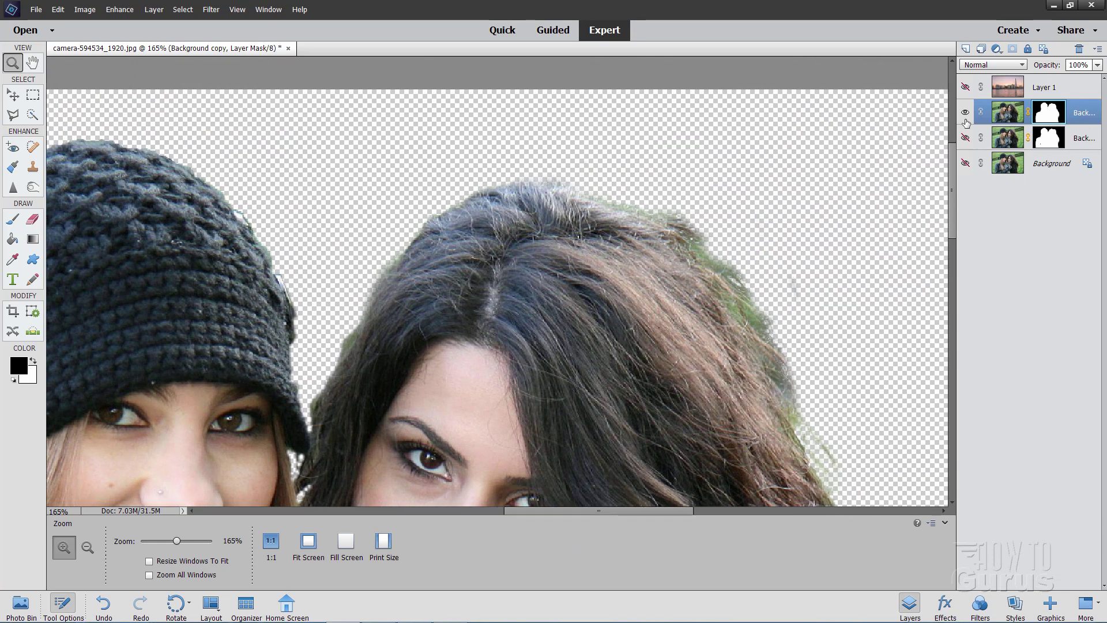
left_click(32, 189)
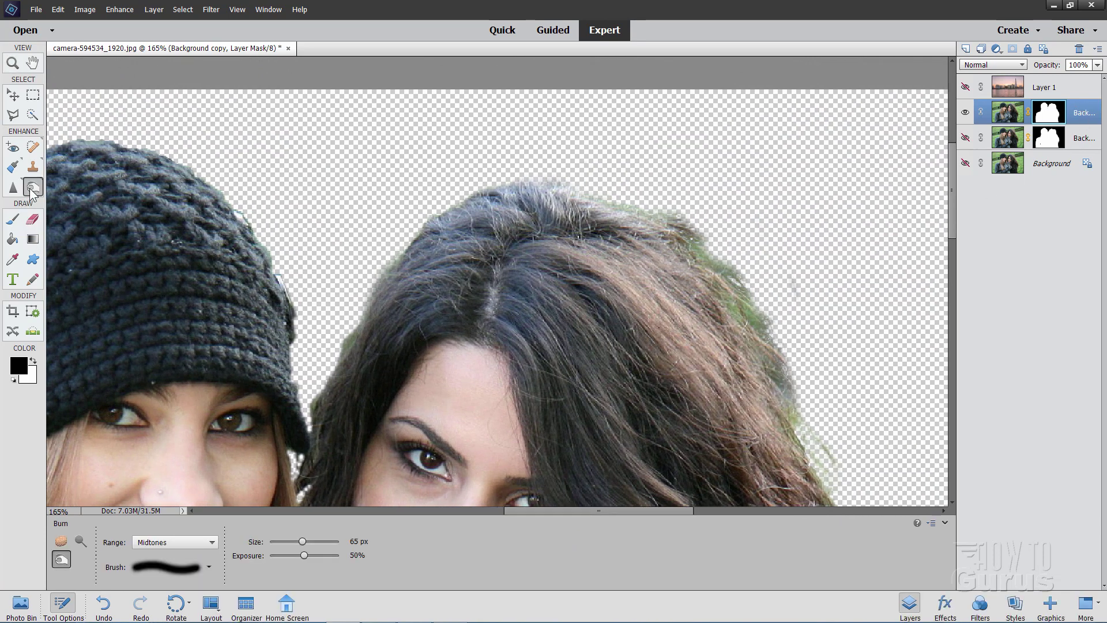
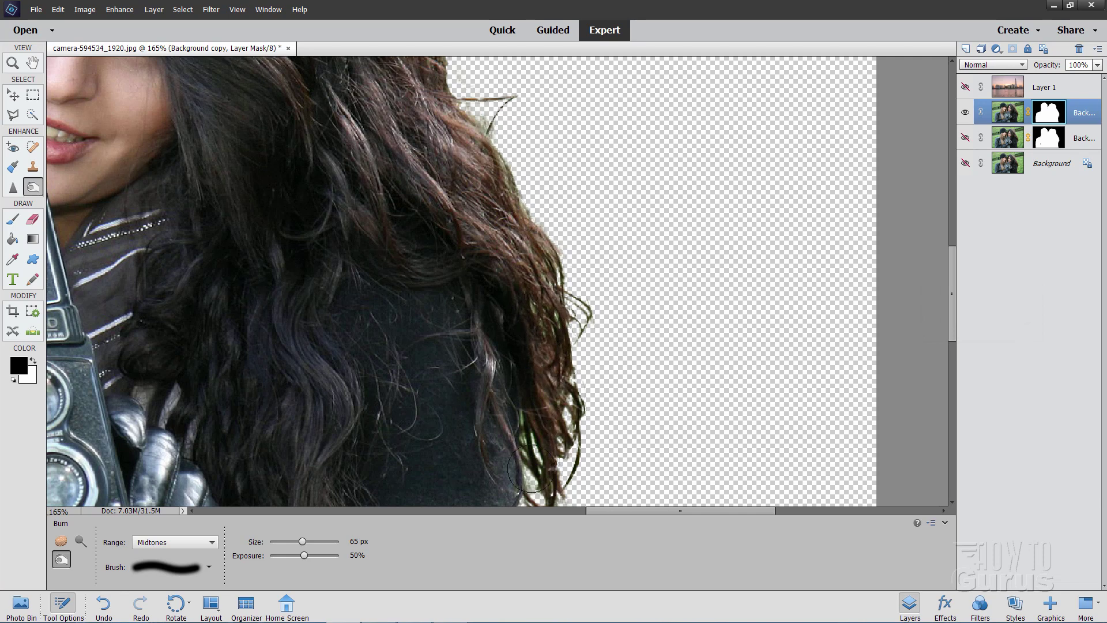
left_click_drag(674, 337, 672, 325)
scroll(672, 325, "down", 5)
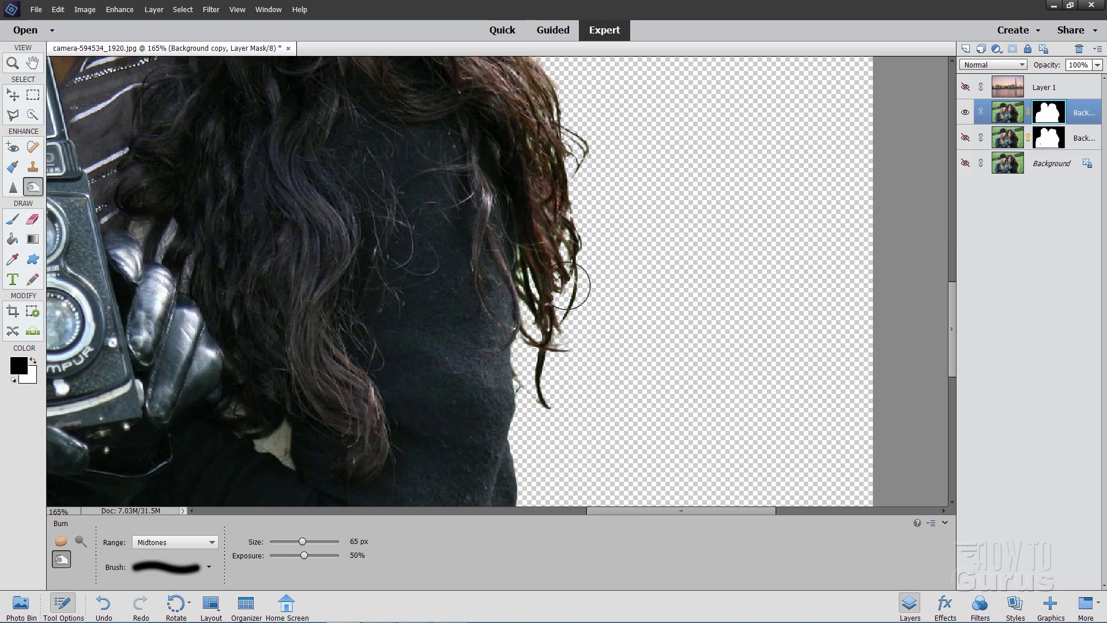
mouse_move(651, 171)
left_mouse_down()
mouse_move(712, 349)
mouse_move(659, 340)
left_mouse_up()
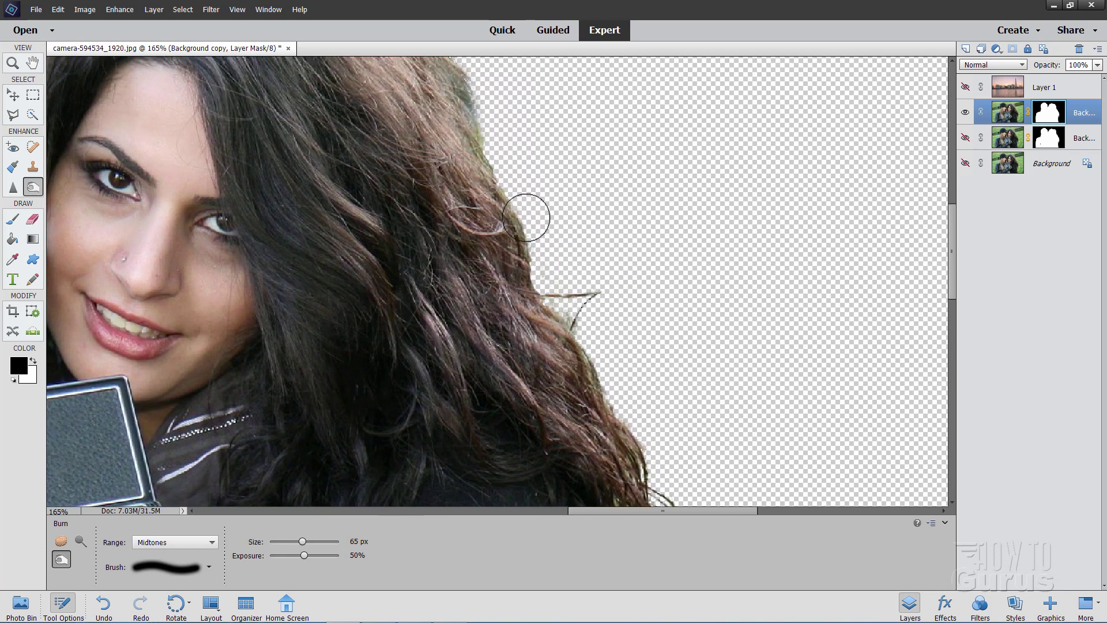
left_click_drag(650, 252, 701, 311)
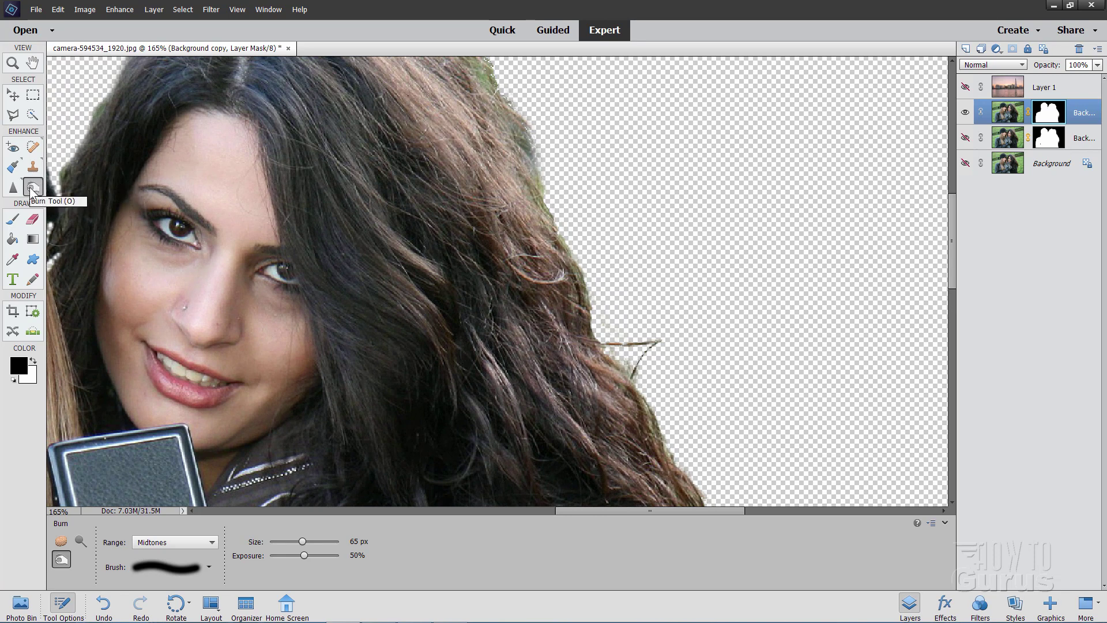
Desaturate the colour fringe along the dark hair's outer side on the cut-out layer's image with the Sponge at 40 px and 100% flow.
left_click(61, 539)
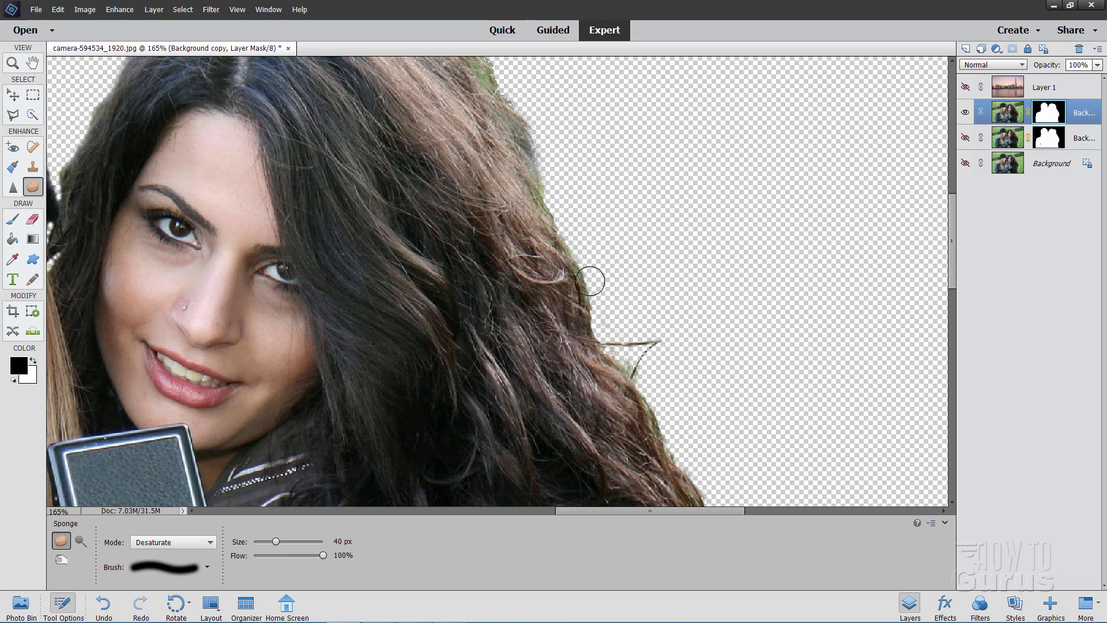
left_click(1005, 113)
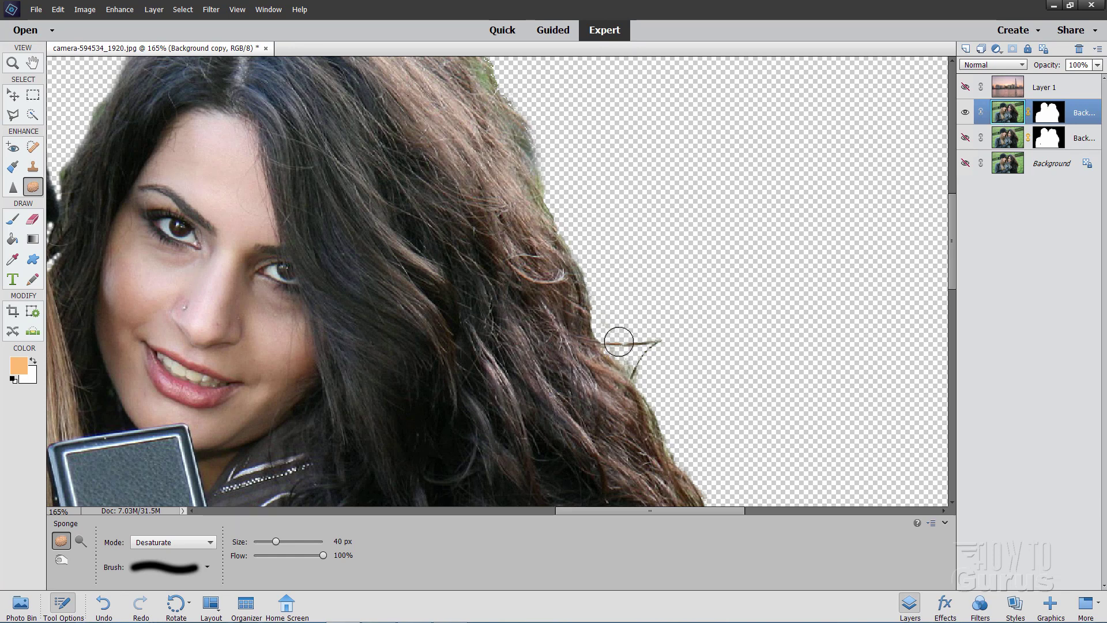
mouse_move(619, 342)
left_mouse_down()
mouse_move(645, 371)
mouse_move(646, 328)
mouse_move(672, 440)
mouse_move(602, 274)
mouse_move(585, 273)
mouse_move(547, 168)
mouse_move(598, 309)
mouse_move(675, 379)
left_mouse_up()
mouse_move(790, 416)
left_mouse_down()
mouse_move(528, 232)
mouse_move(585, 377)
mouse_move(647, 467)
mouse_move(650, 311)
left_mouse_up()
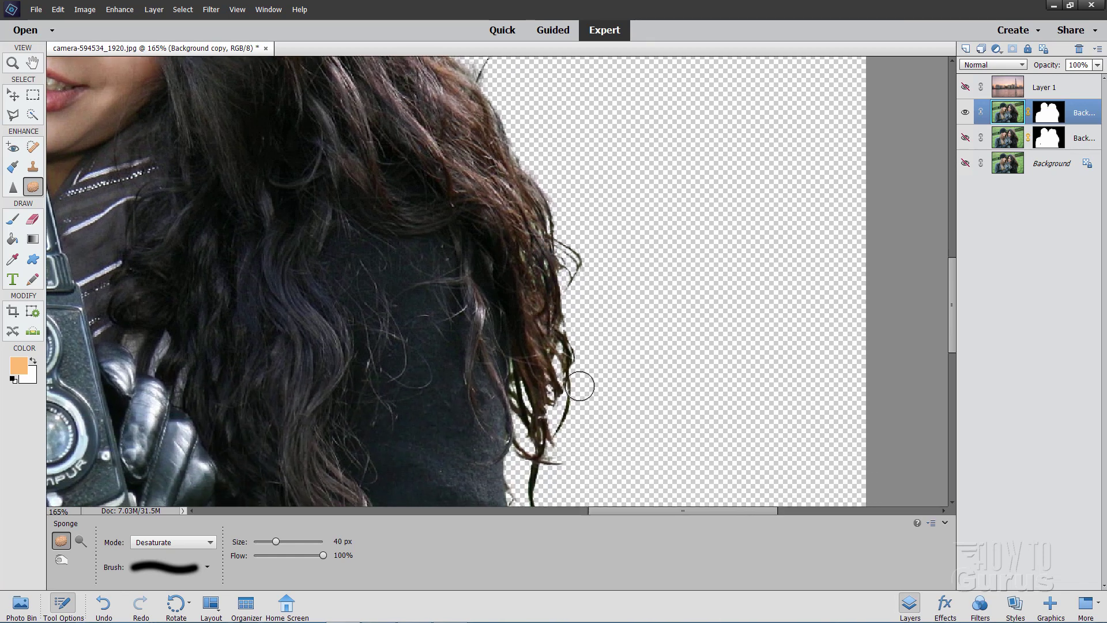
mouse_move(580, 386)
left_mouse_down()
mouse_move(557, 393)
mouse_move(532, 371)
mouse_move(589, 390)
left_mouse_up()
Desaturate the green fringe around the upper, crown and inner edges of the dark hair with the 40 px Sponge.
left_click_drag(604, 218, 647, 336)
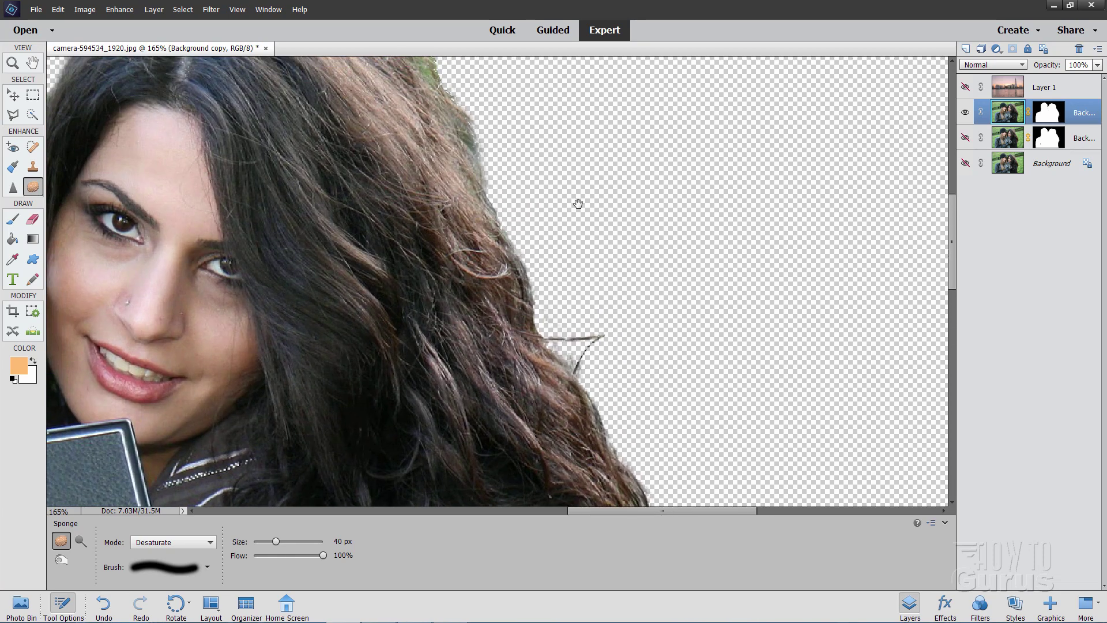
left_click_drag(578, 203, 612, 336)
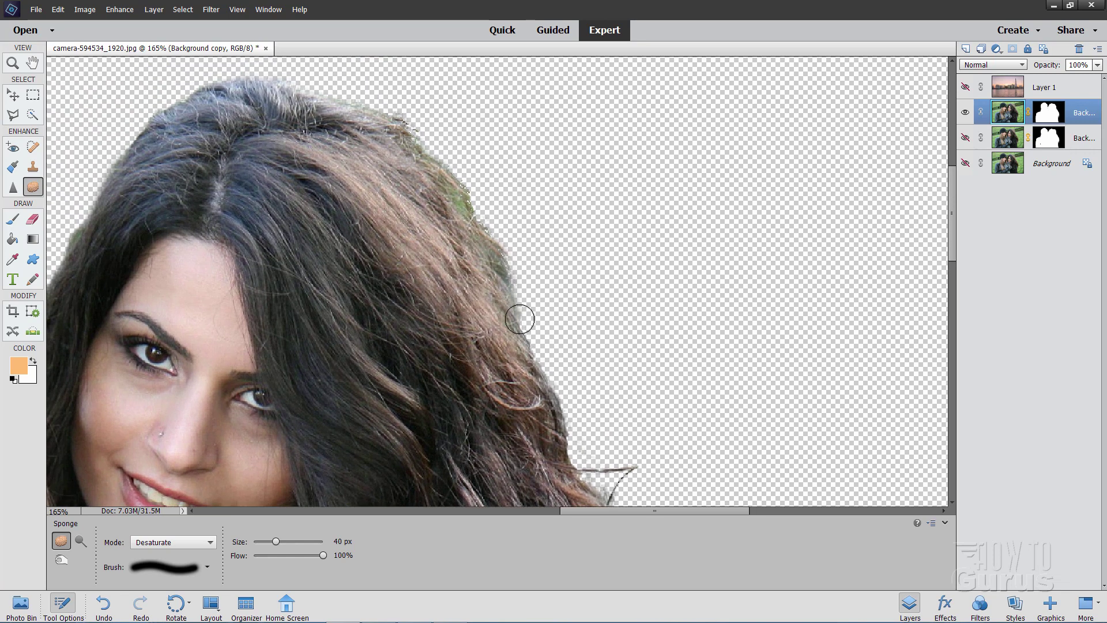
mouse_move(519, 319)
left_mouse_down()
mouse_move(553, 320)
mouse_move(506, 265)
mouse_move(531, 291)
mouse_move(517, 265)
mouse_move(511, 304)
mouse_move(540, 316)
mouse_move(523, 265)
mouse_move(470, 197)
mouse_move(486, 211)
mouse_move(460, 197)
mouse_move(478, 213)
mouse_move(540, 220)
mouse_move(471, 184)
mouse_move(415, 126)
left_mouse_up()
left_click_drag(519, 163, 698, 275)
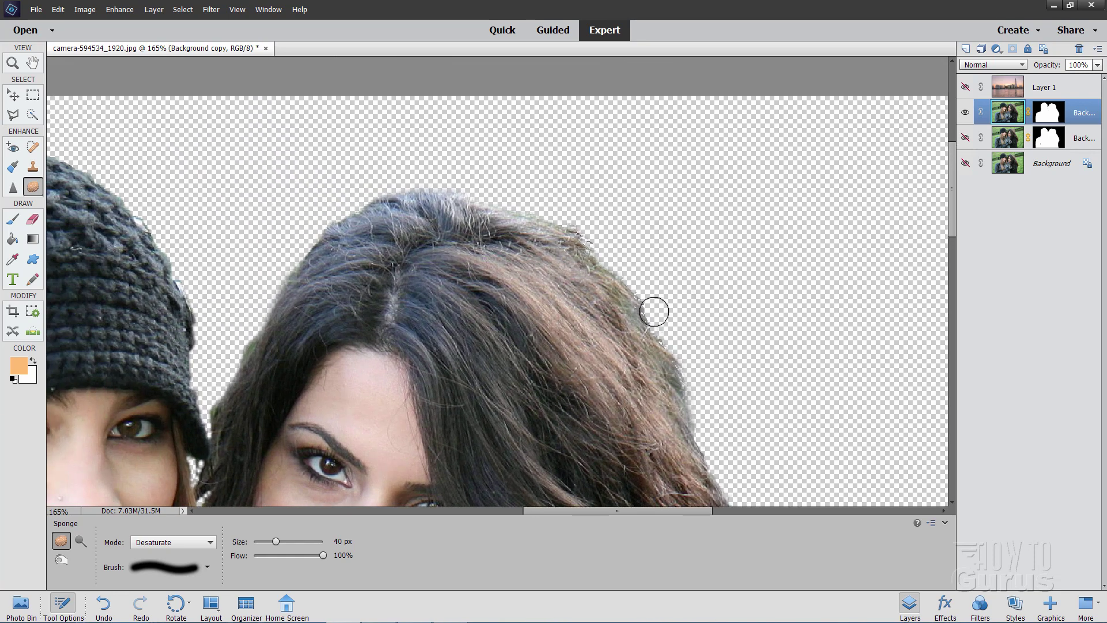
mouse_move(506, 196)
left_mouse_down()
mouse_move(598, 222)
mouse_move(376, 189)
mouse_move(306, 234)
mouse_move(254, 308)
mouse_move(285, 202)
left_mouse_up()
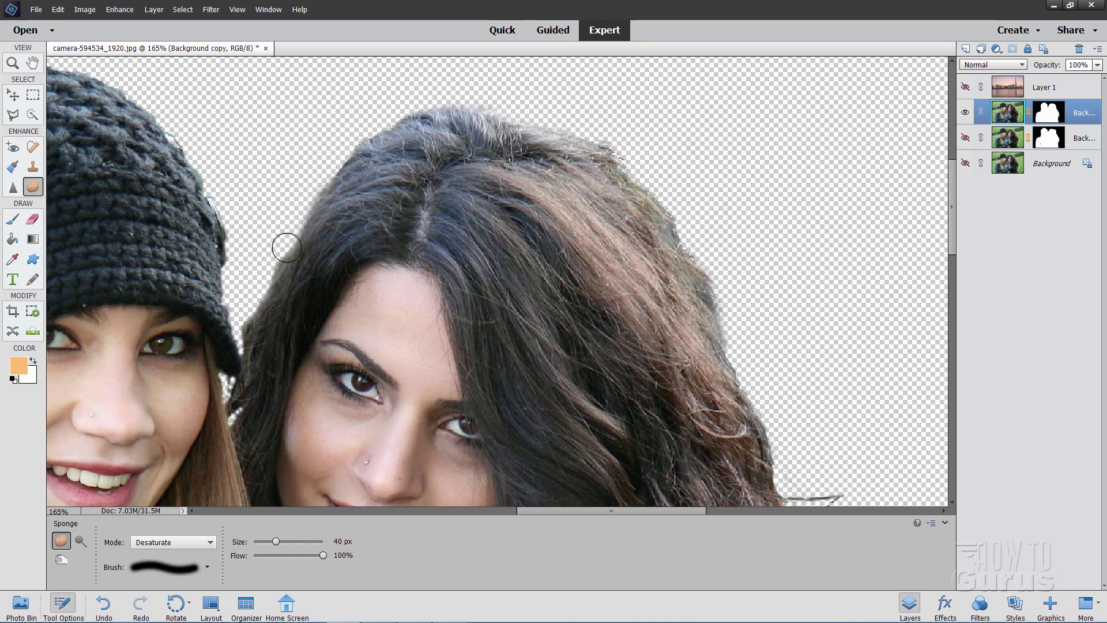
mouse_move(287, 247)
left_mouse_down()
mouse_move(248, 324)
mouse_move(240, 258)
mouse_move(249, 369)
mouse_move(246, 216)
left_mouse_up()
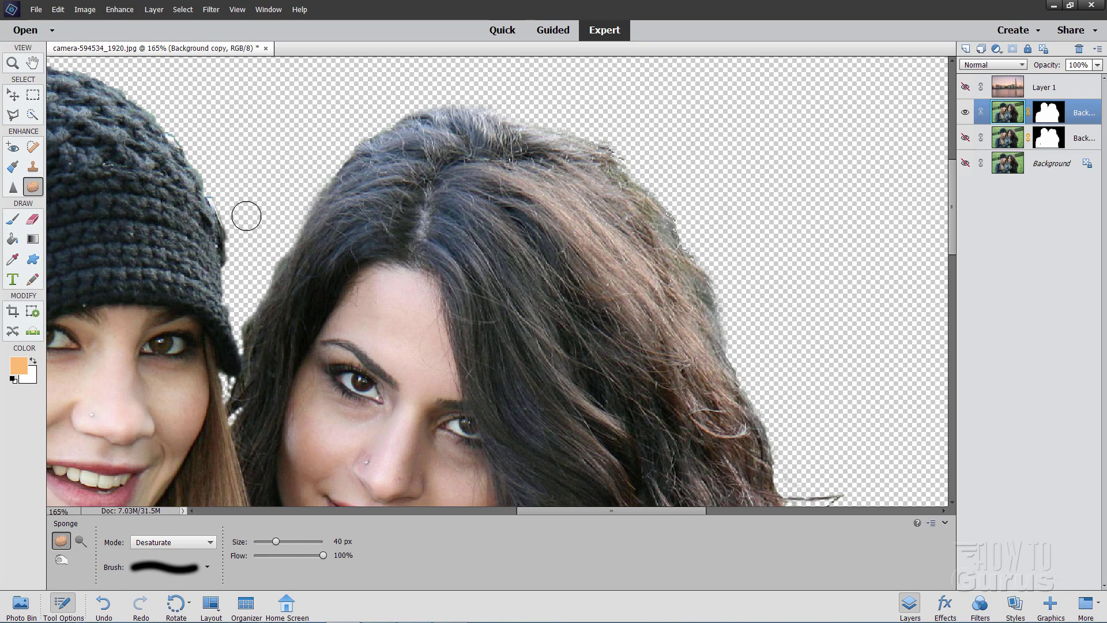
Desaturate the colour fringe around the outer edge of the black knit hat with the Sponge.
left_click_drag(277, 169, 395, 252)
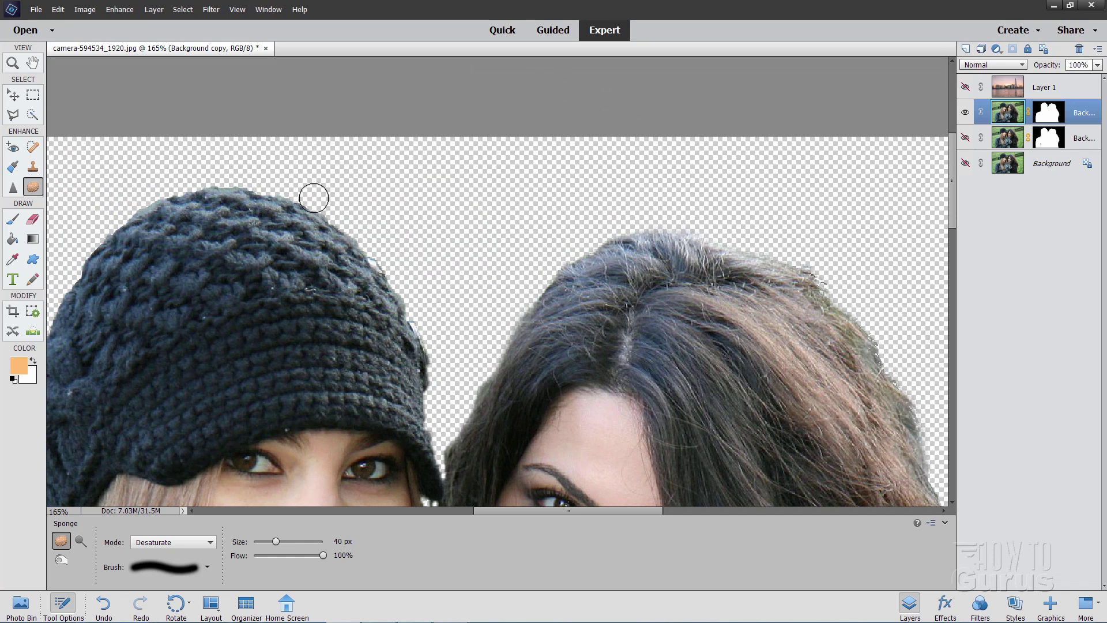
mouse_move(314, 199)
left_mouse_down()
mouse_move(235, 173)
mouse_move(166, 185)
mouse_move(125, 209)
mouse_move(329, 203)
left_mouse_up()
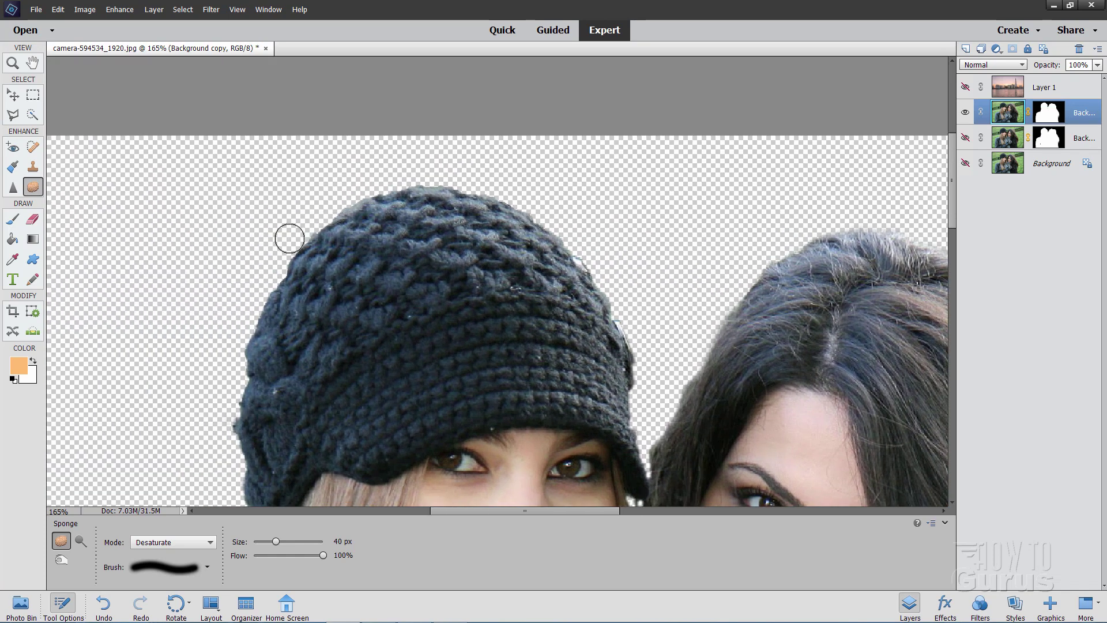
left_click_drag(290, 238, 240, 322)
scroll(239, 289, "down", 4)
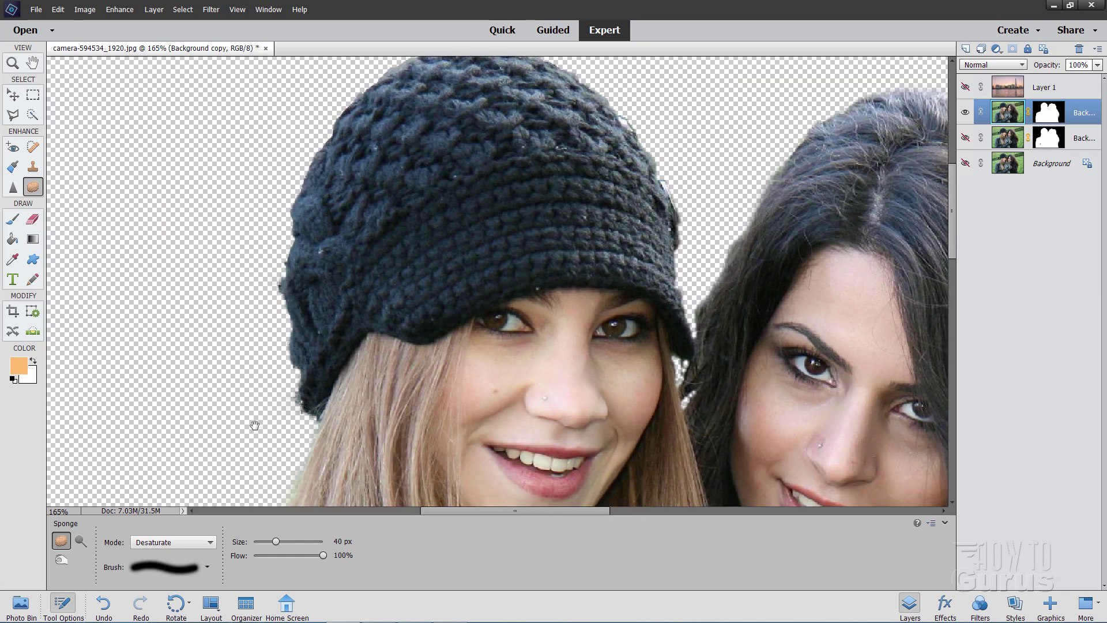
left_click_drag(254, 425, 297, 254)
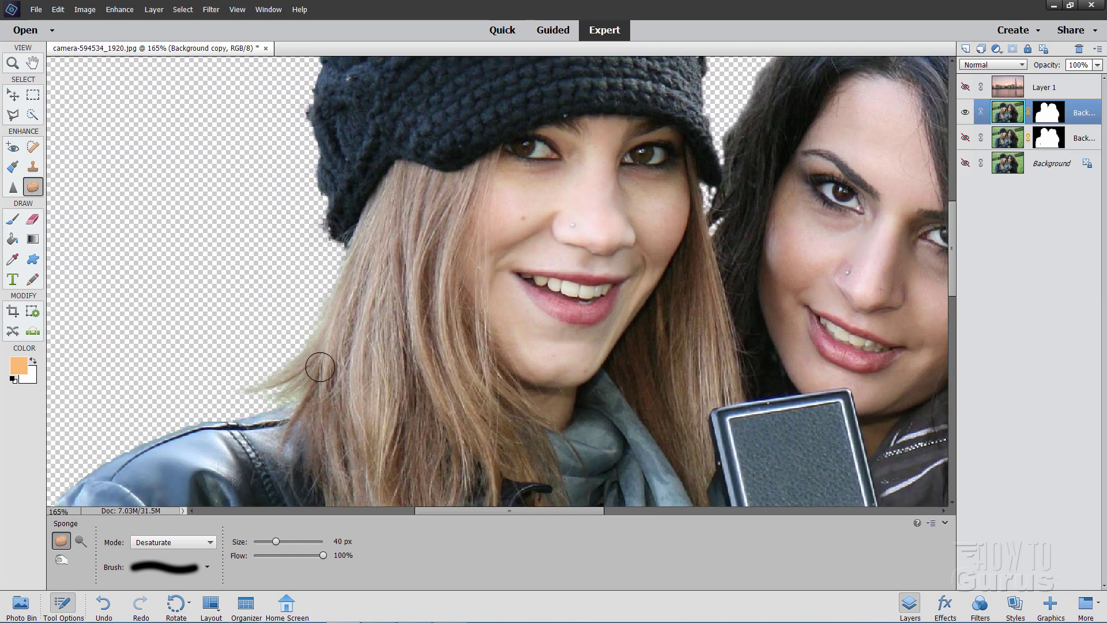
Burn the mask along the blonde hair's outer edge with Midtones, 65 px and 50% exposure, and sponge its fringe on the layer image.
left_click(1048, 112)
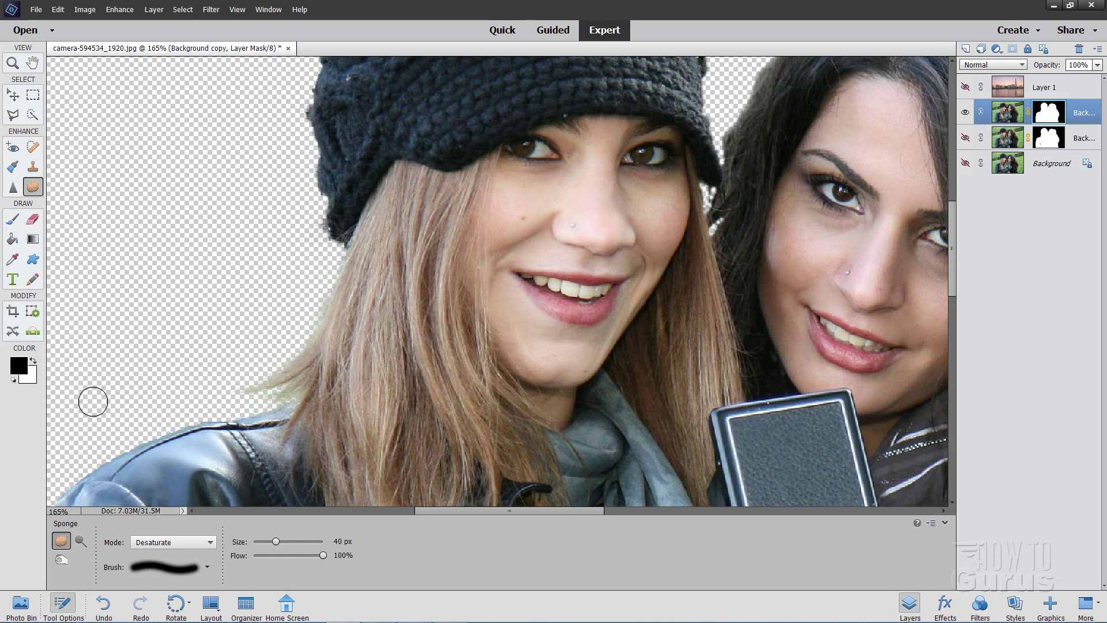
left_click(61, 559)
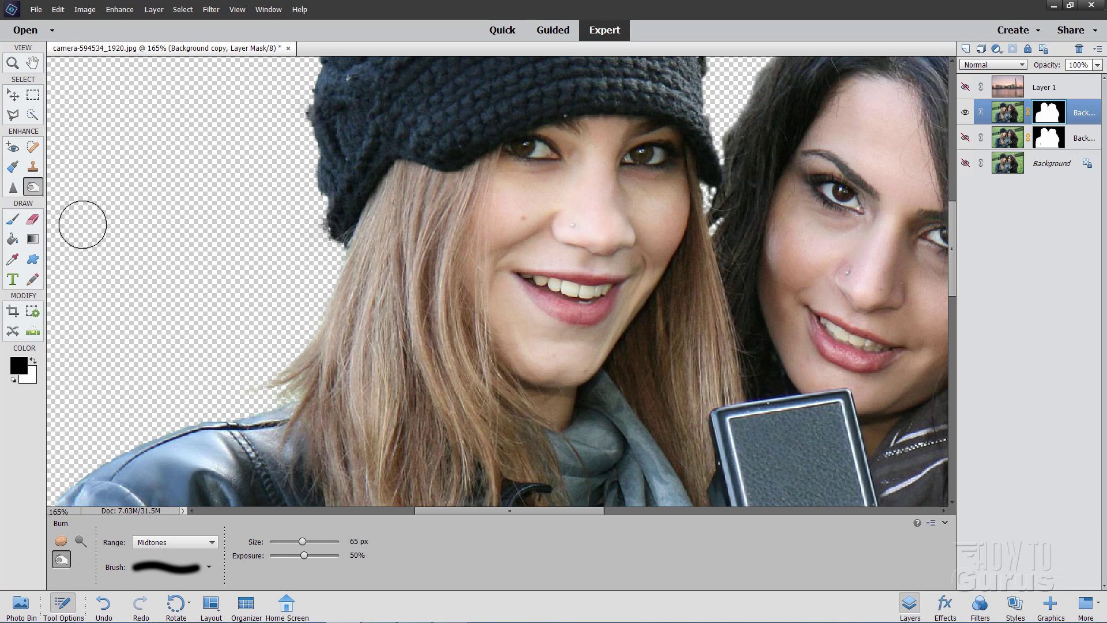
left_click(61, 541)
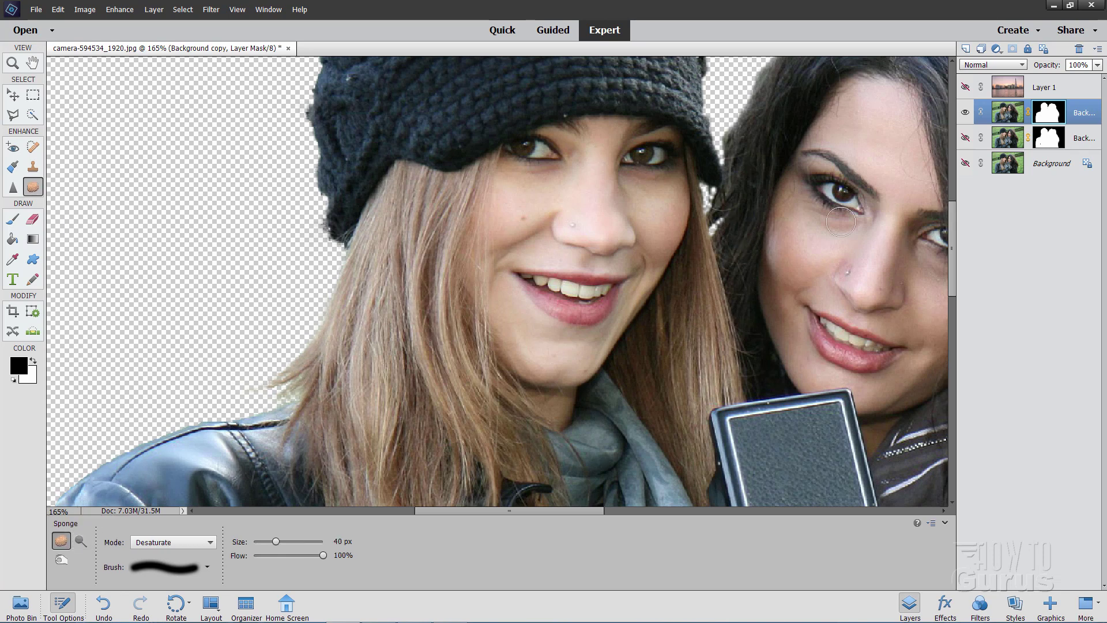
left_click(998, 119)
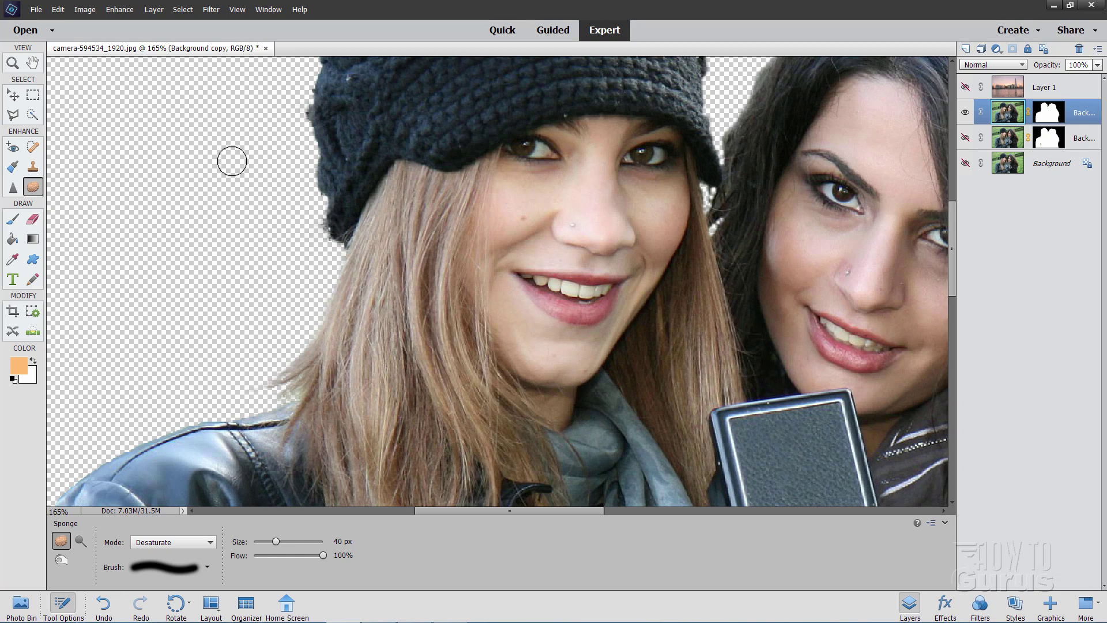
Fit the image to the screen, show the skyline Layer 1 and move it below the cut-out layer of the two women.
left_click(12, 63)
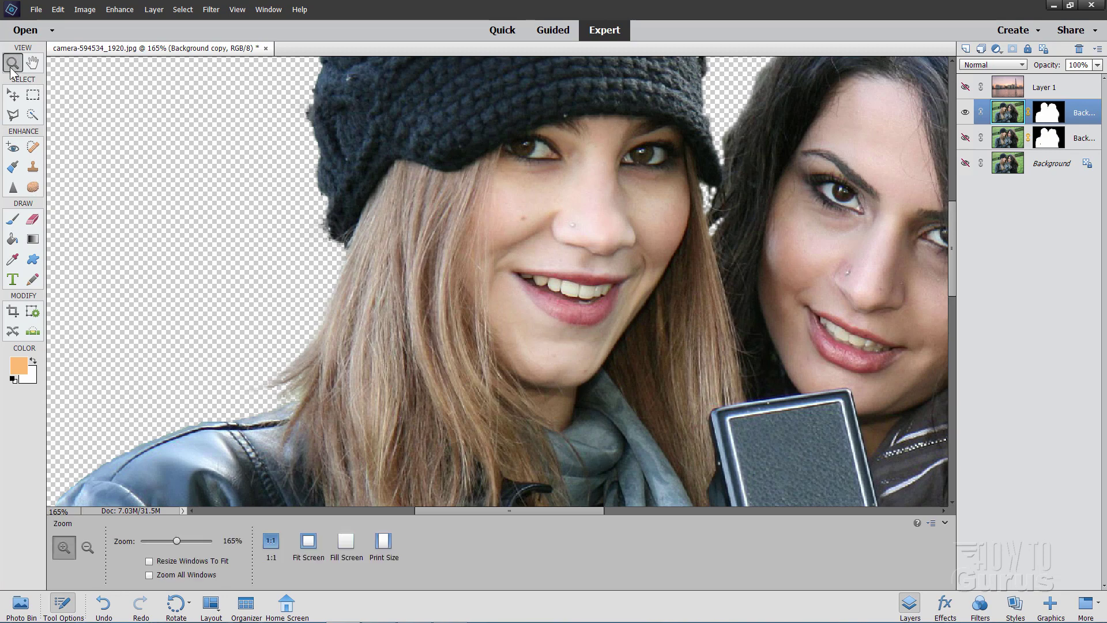
left_click(307, 544)
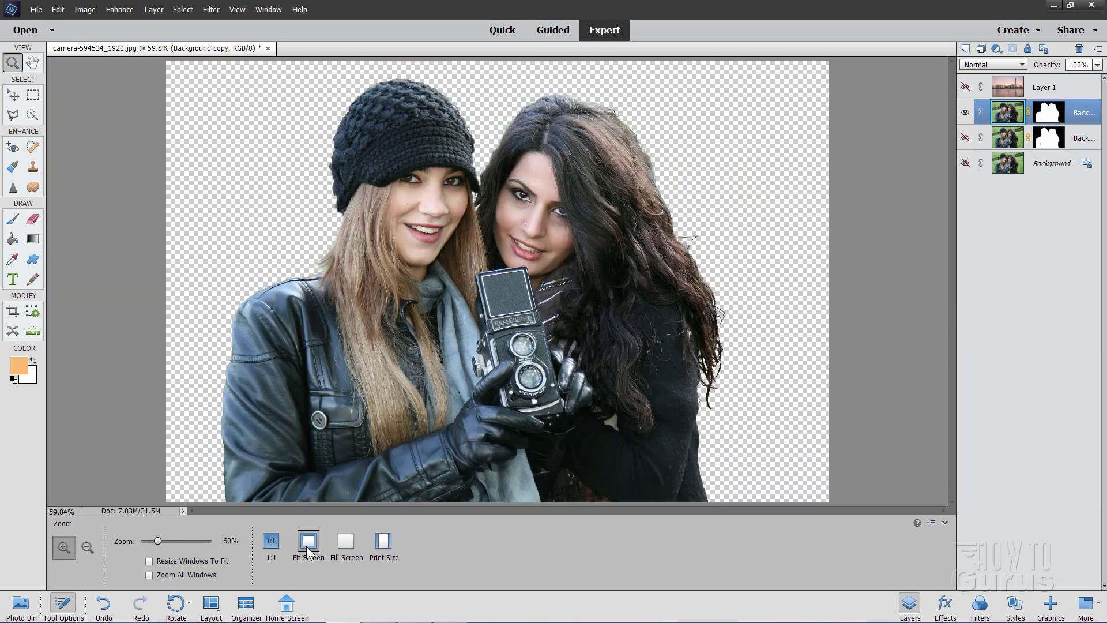
left_click(966, 88)
left_click(1048, 88)
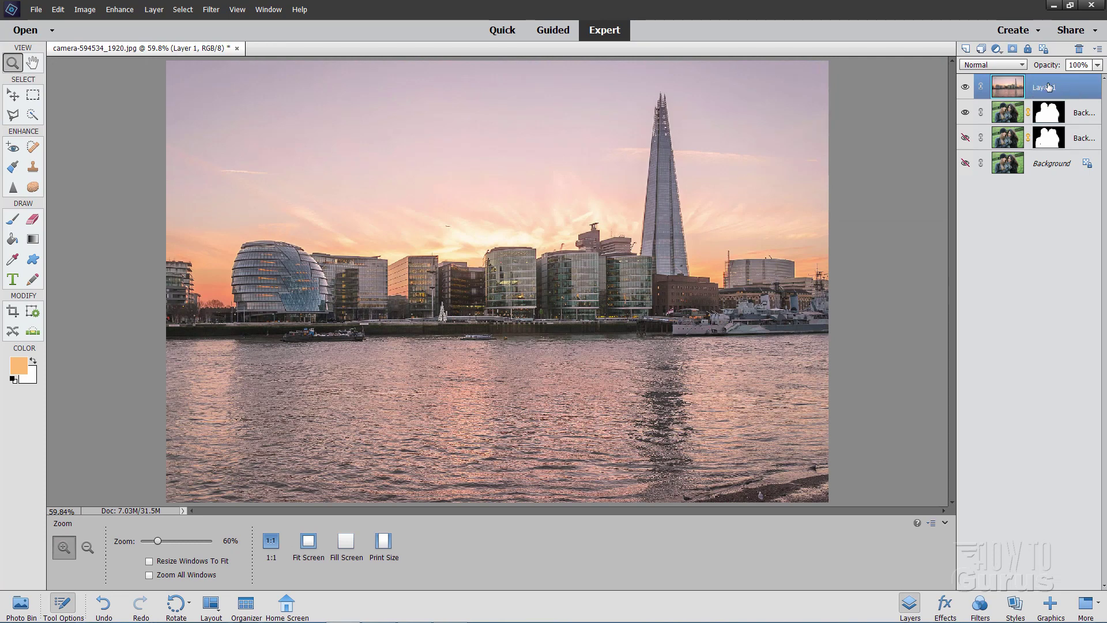
left_click_drag(1041, 87, 1026, 122)
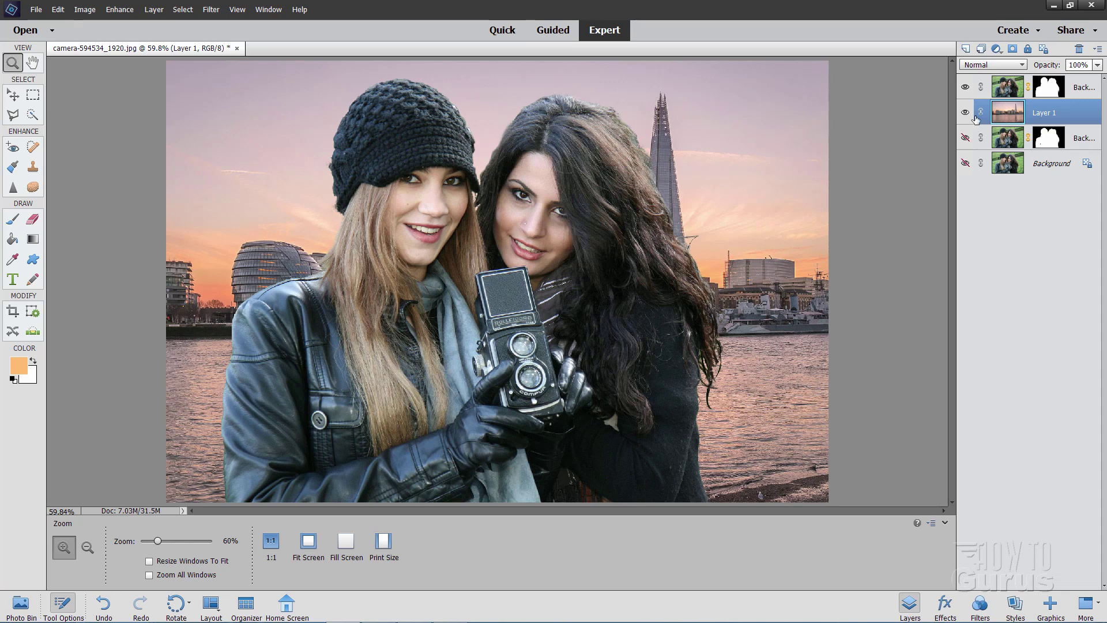
Add a Photo Filter adjustment layer above the cut-out layer, using the previous layer to create a clipping mask.
left_click(1006, 91)
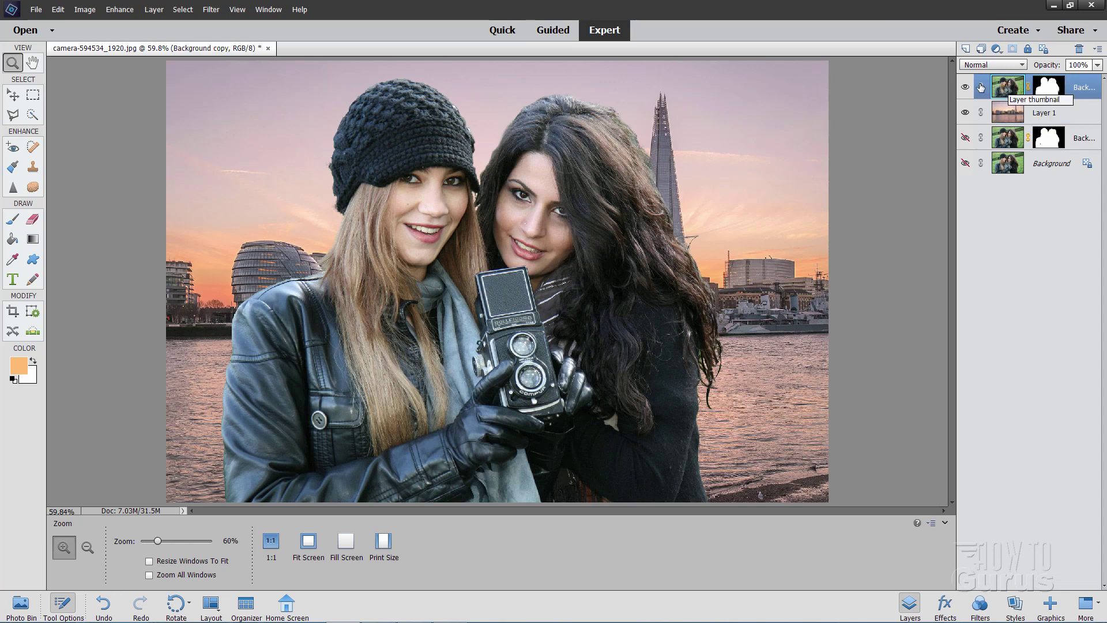
left_click(157, 10)
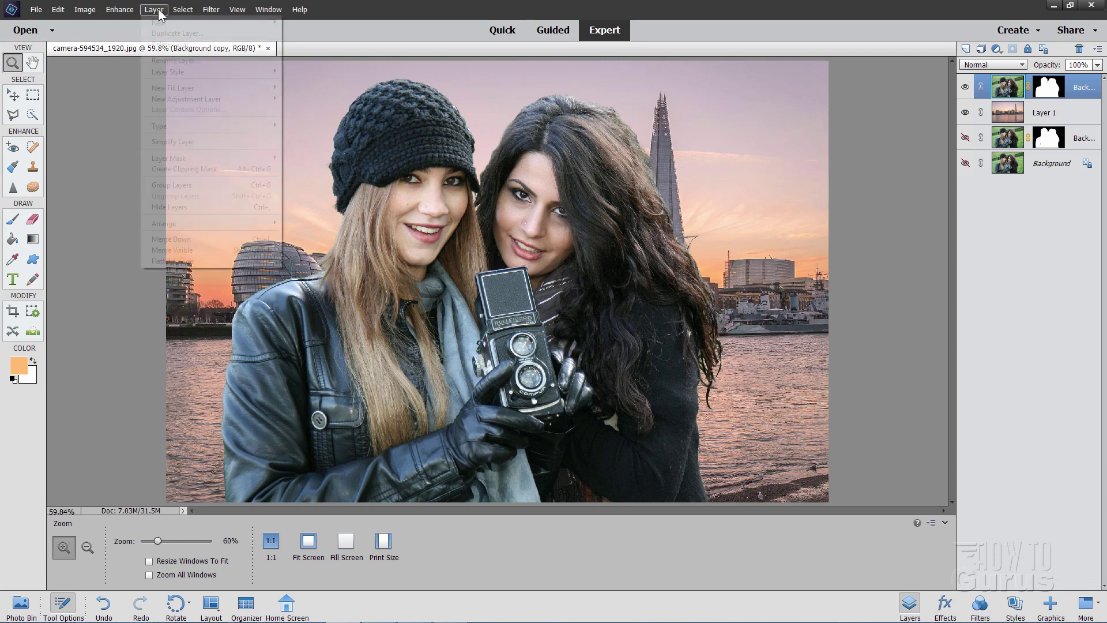
mouse_move(176, 102)
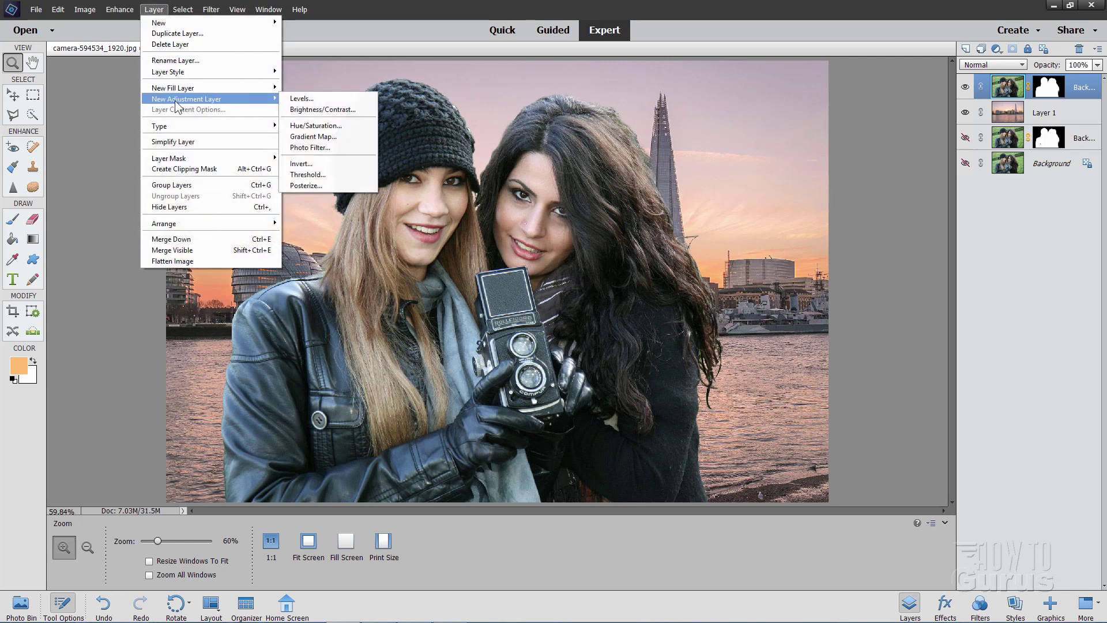
left_click(302, 148)
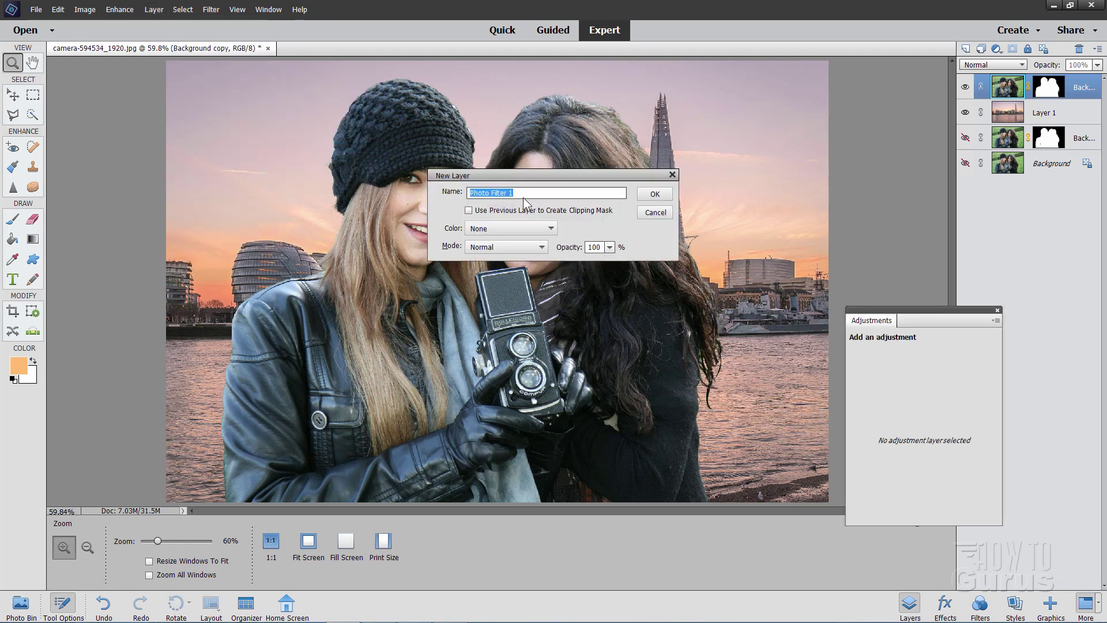
left_click(469, 210)
left_click(647, 195)
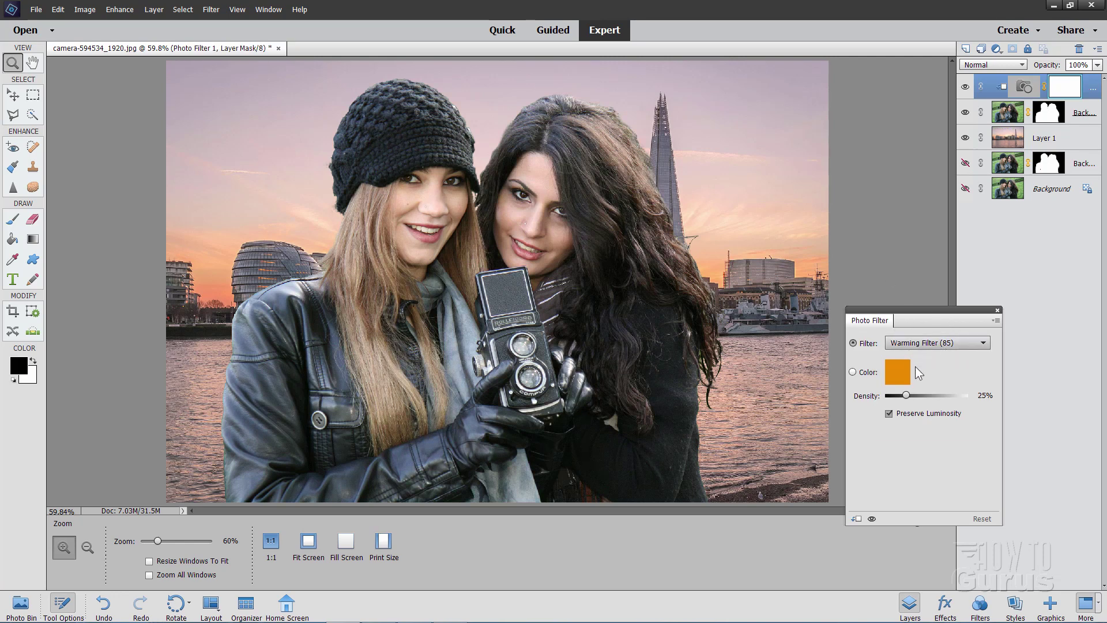
Set the Warming Filter (85) density to 50% and close the adjustment settings.
mouse_move(914, 395)
left_mouse_down()
mouse_move(957, 395)
mouse_move(869, 400)
mouse_move(918, 393)
left_mouse_up()
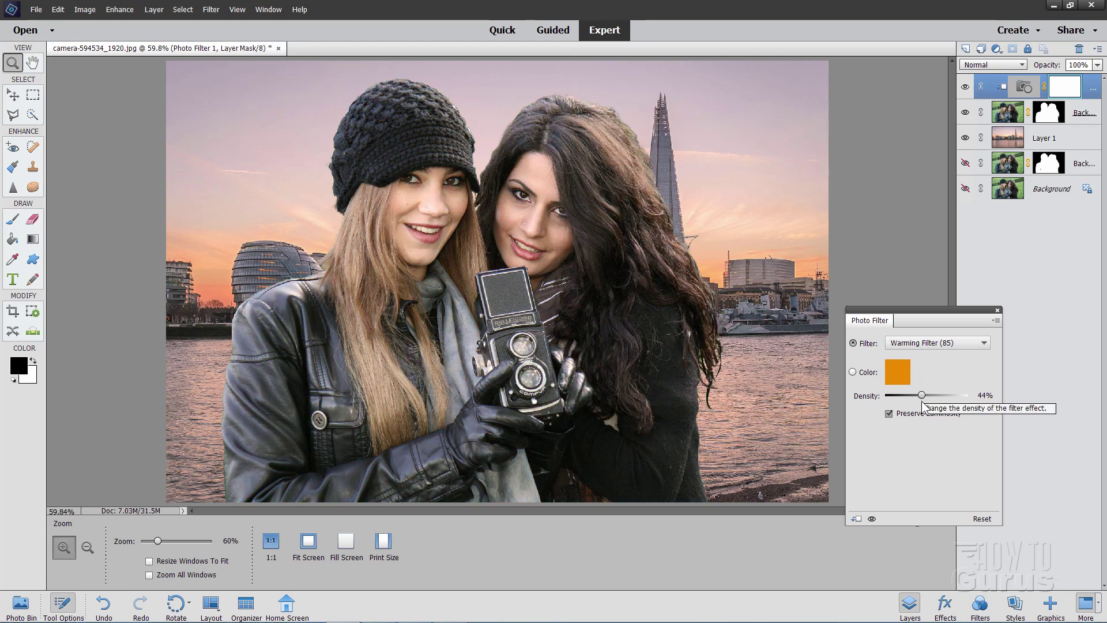
double_click(988, 395)
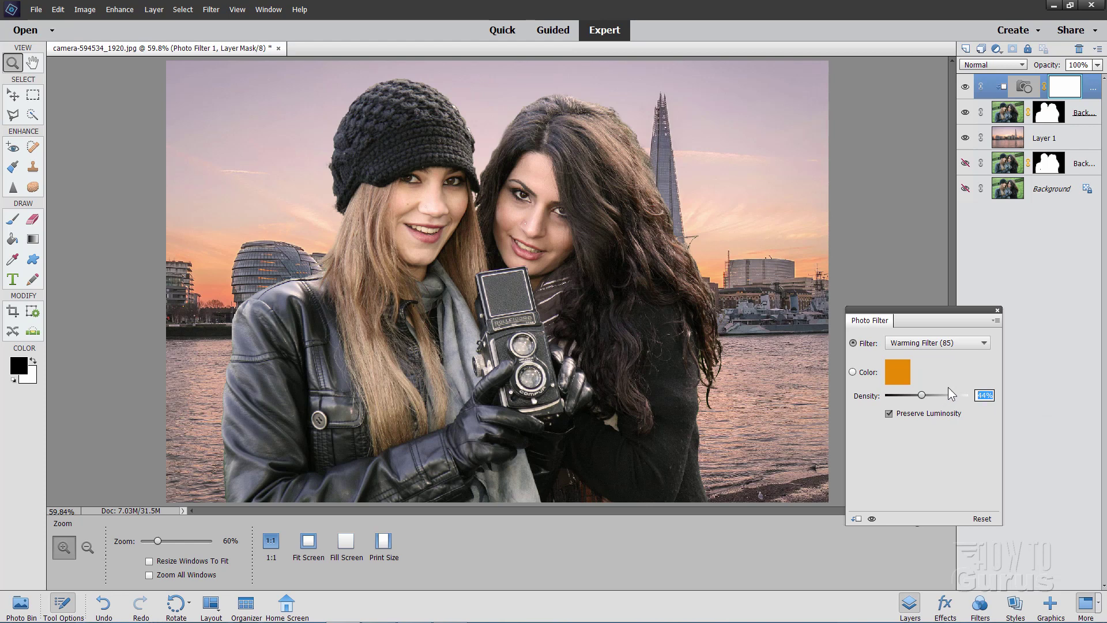
type("50")
key("Return")
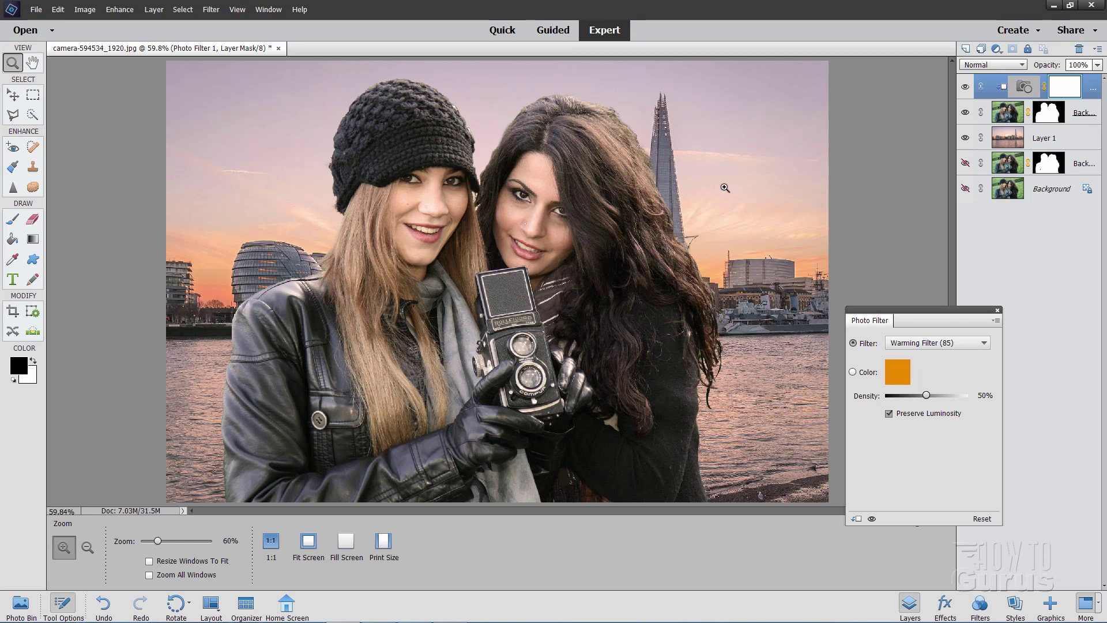
left_click(997, 310)
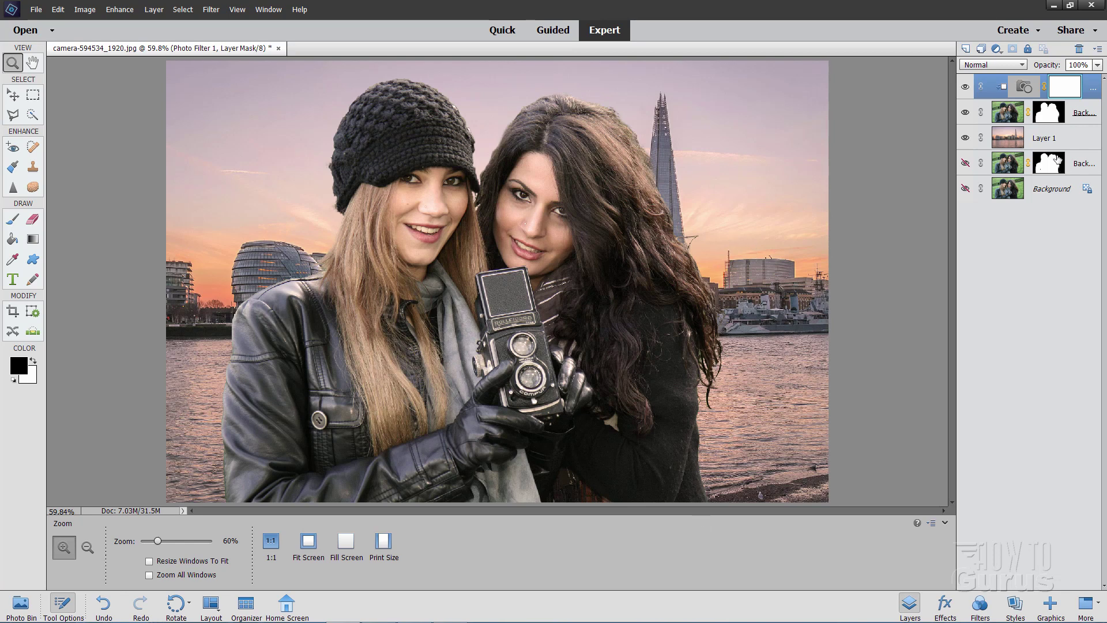
Paint a soft outline around both women on a new top layer, using orange sampled from the sunset and a 100 px brush.
left_click(966, 48)
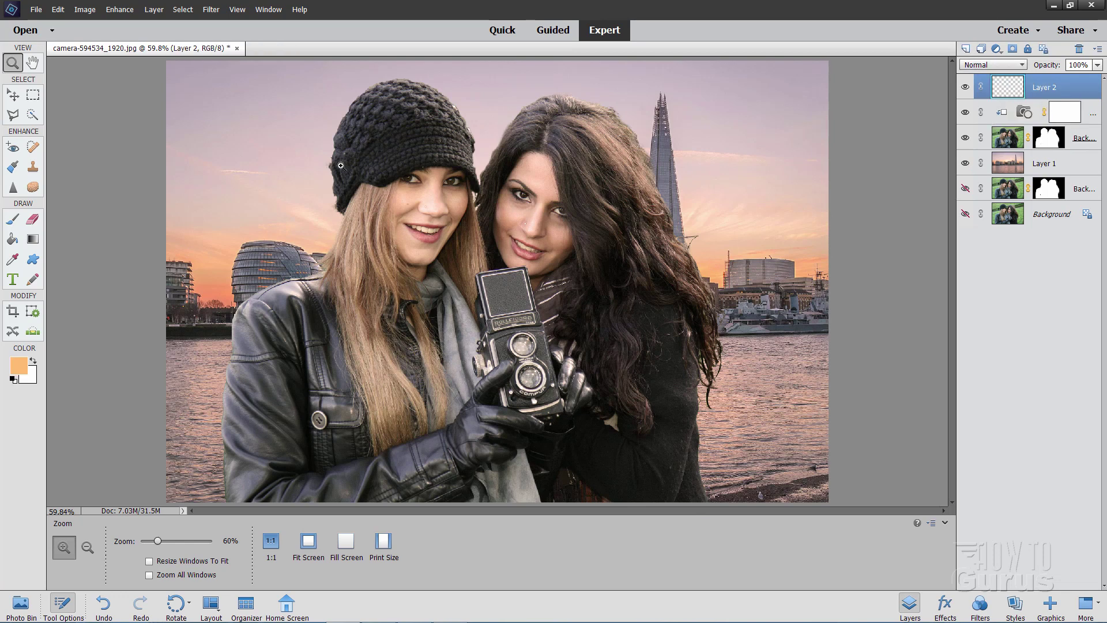
left_click(12, 259)
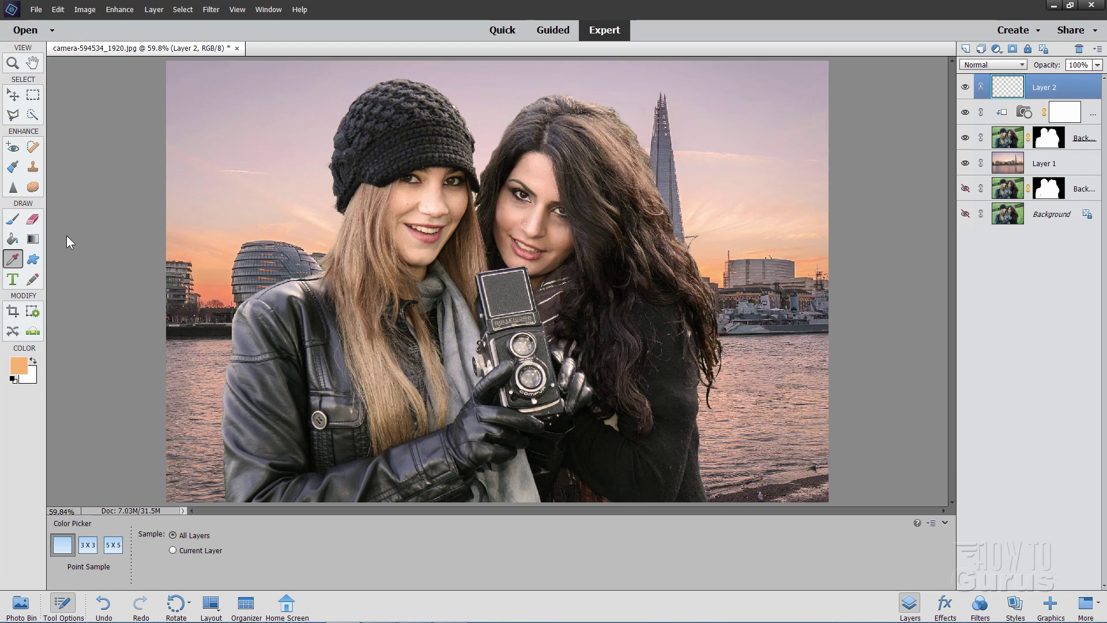
left_click(13, 220)
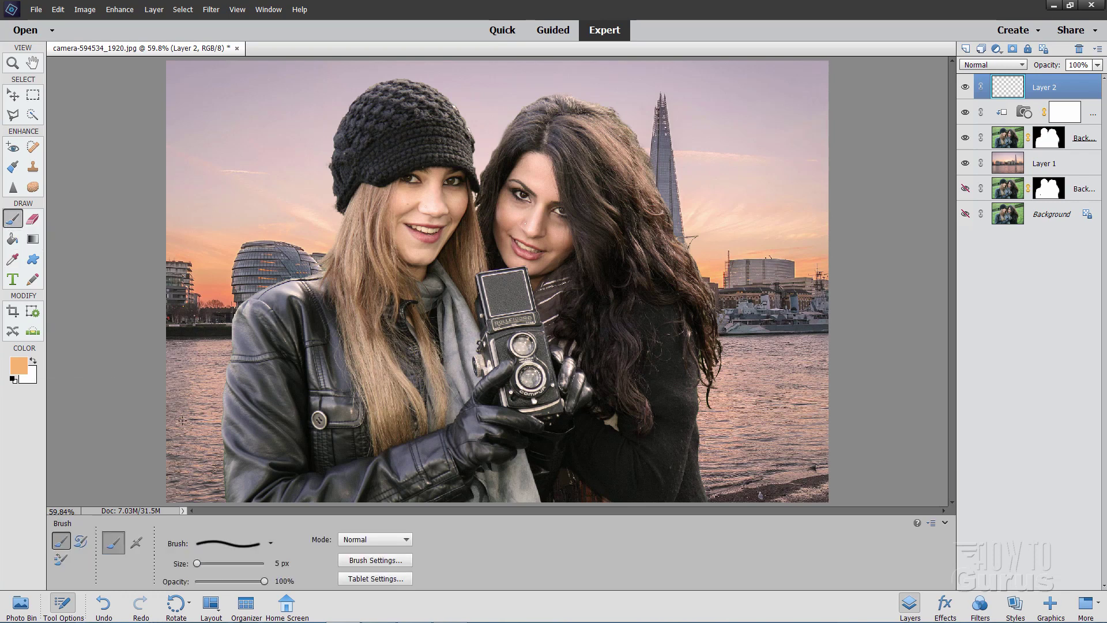
left_click(282, 563)
type("100")
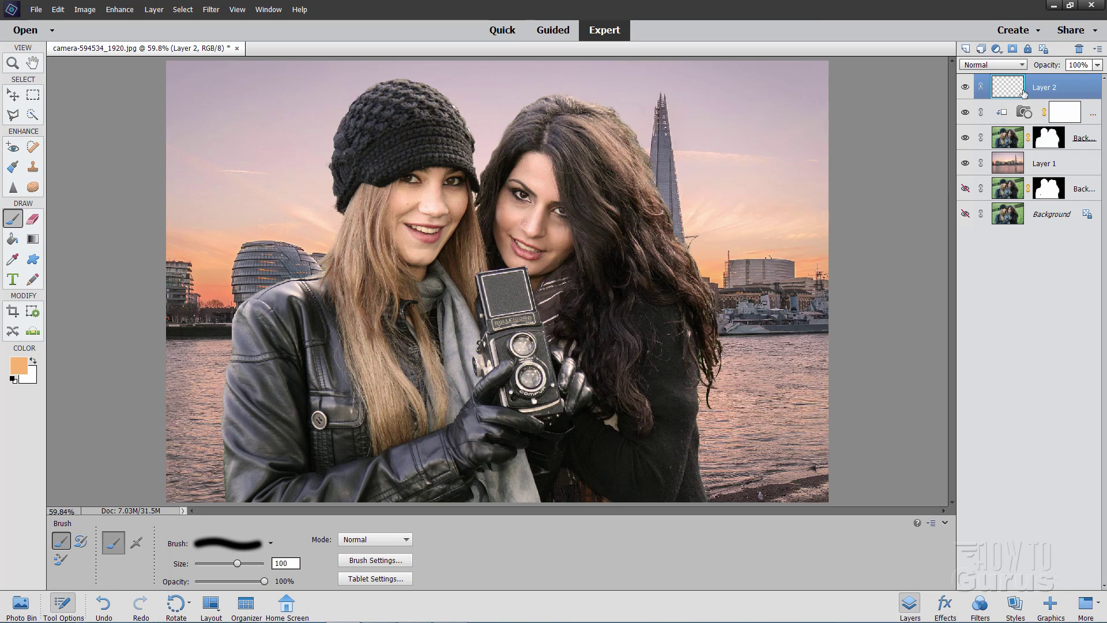
mouse_move(638, 141)
left_mouse_down()
mouse_move(712, 283)
mouse_move(709, 377)
mouse_move(722, 372)
mouse_move(712, 360)
mouse_move(710, 399)
mouse_move(700, 393)
mouse_move(696, 461)
mouse_move(697, 425)
mouse_move(719, 499)
mouse_move(631, 120)
mouse_move(563, 92)
mouse_move(509, 113)
mouse_move(523, 113)
mouse_move(496, 131)
mouse_move(509, 129)
mouse_move(474, 212)
mouse_move(478, 133)
mouse_move(451, 96)
mouse_move(406, 79)
mouse_move(357, 94)
mouse_move(340, 121)
mouse_move(339, 259)
mouse_move(248, 291)
mouse_move(239, 314)
mouse_move(244, 297)
mouse_move(228, 440)
mouse_move(226, 358)
mouse_move(220, 503)
left_mouse_up()
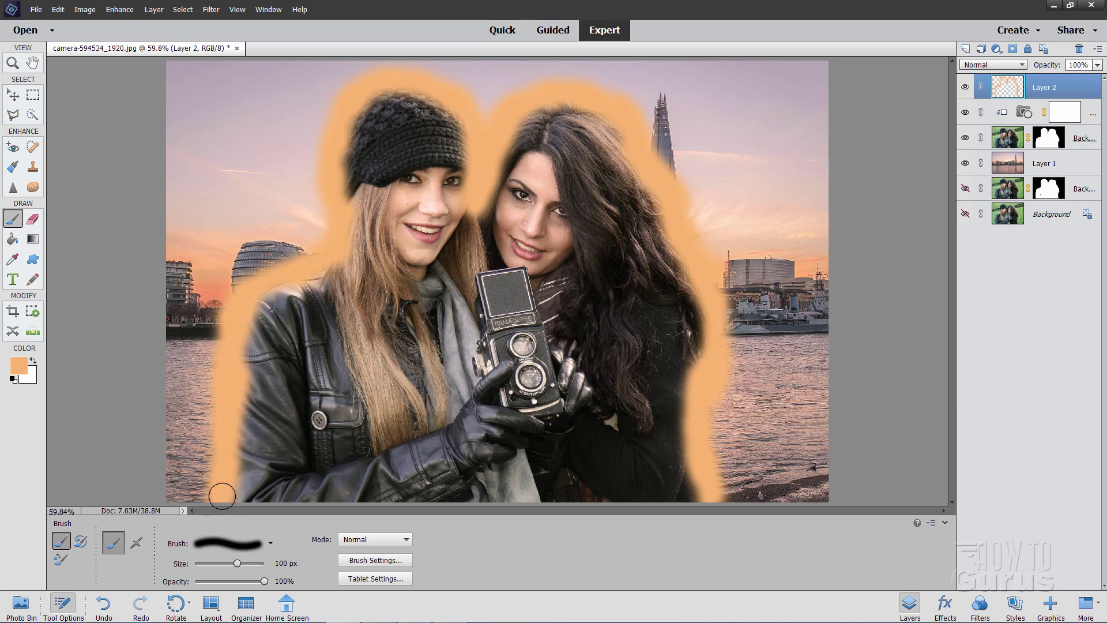
Copy the layer mask from the visible cut-out layer of the two women onto the painted orange outline layer.
left_click(1052, 138)
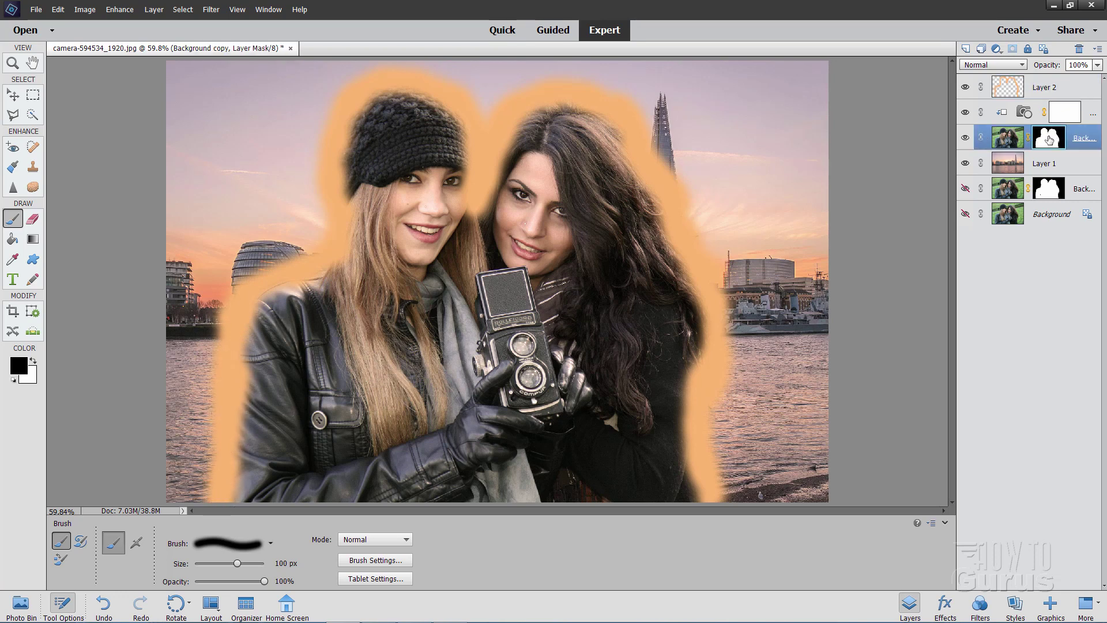
key("alt")
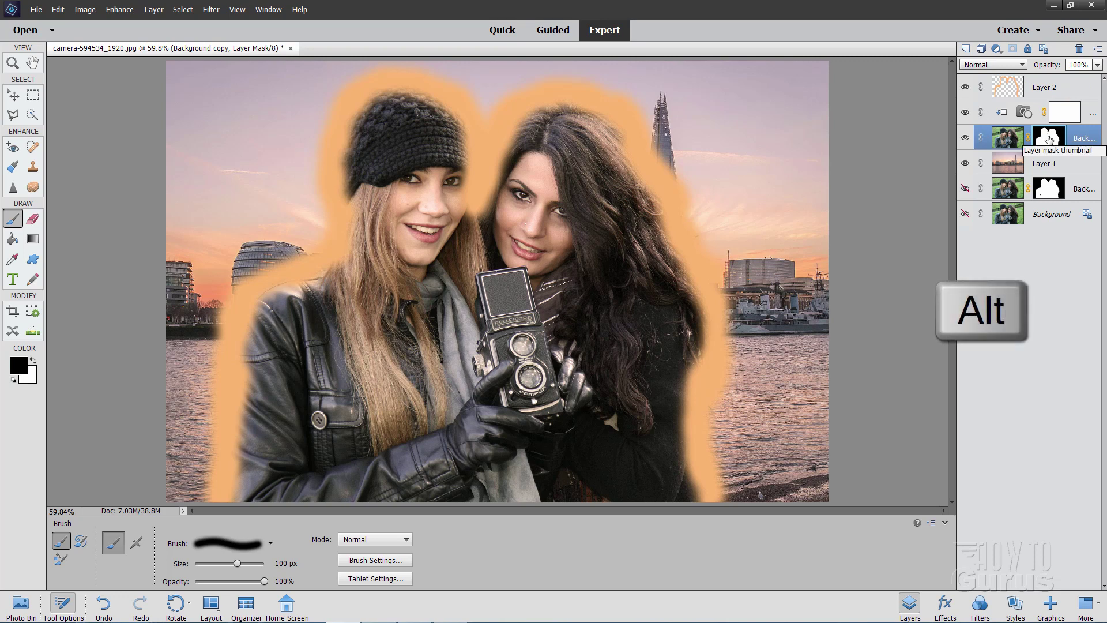
left_click_drag(1048, 139, 1050, 86)
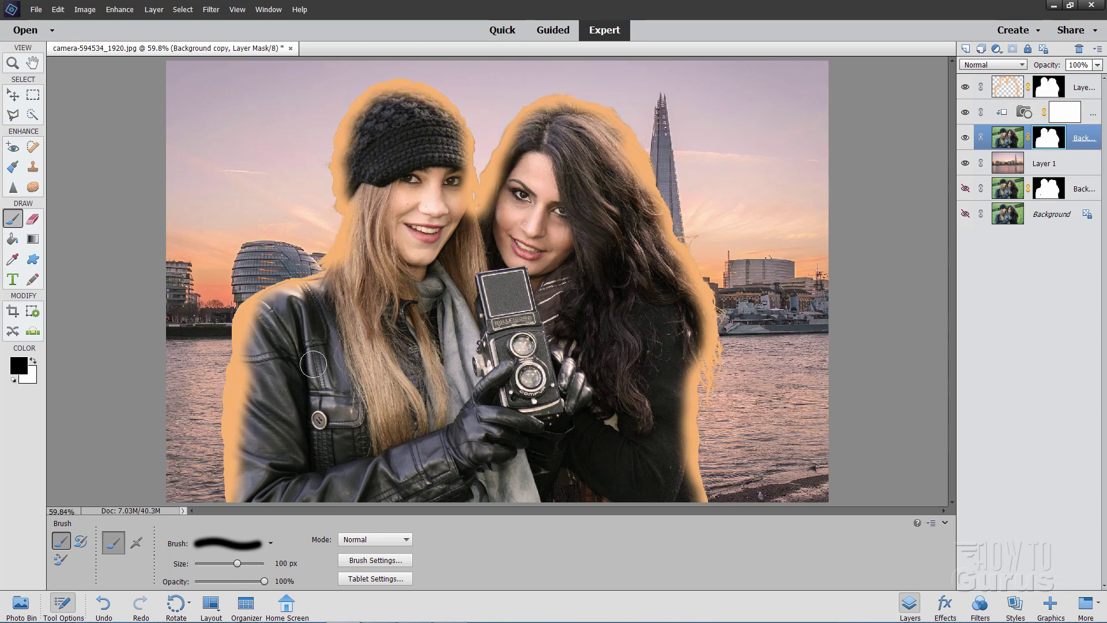
Set the painted orange outline layer to Overlay blending and reduce its opacity to 75%.
left_click(987, 65)
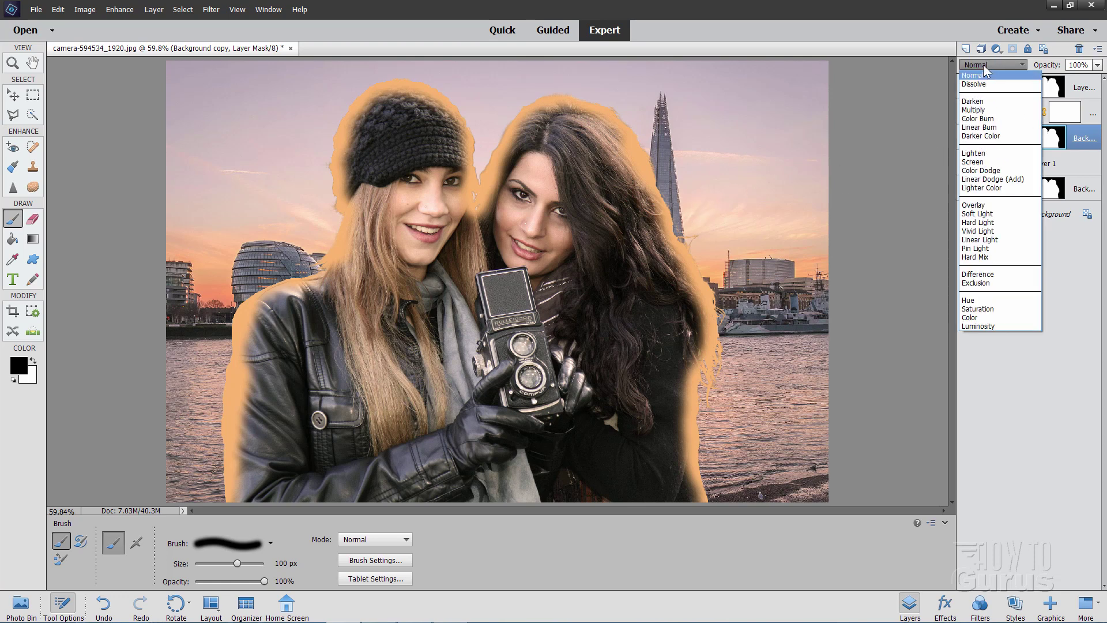
left_click(984, 75)
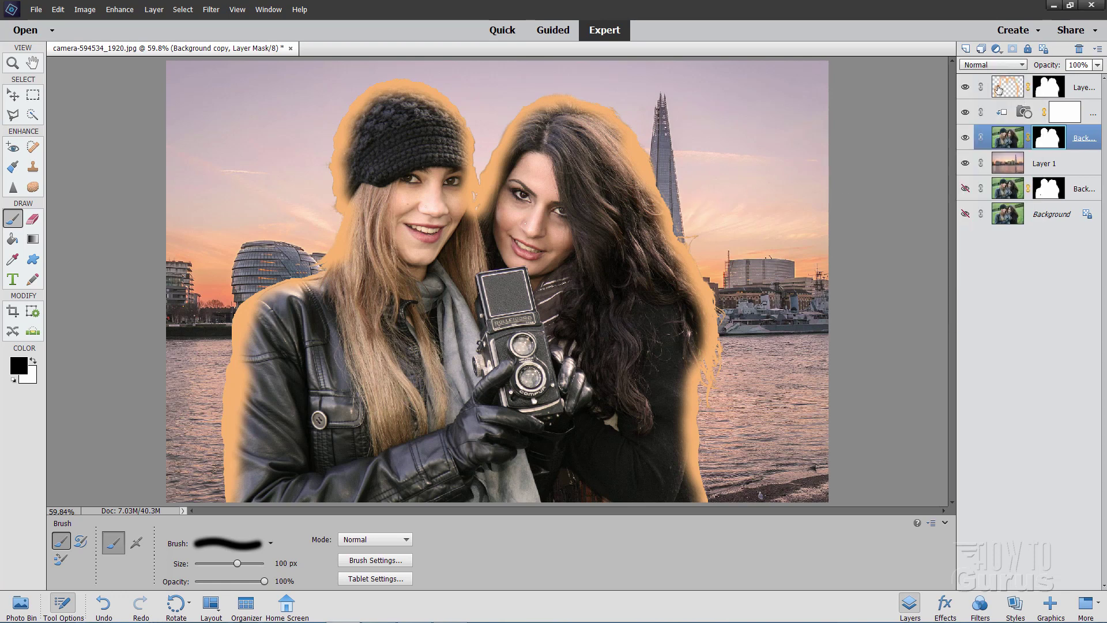
left_click(999, 89)
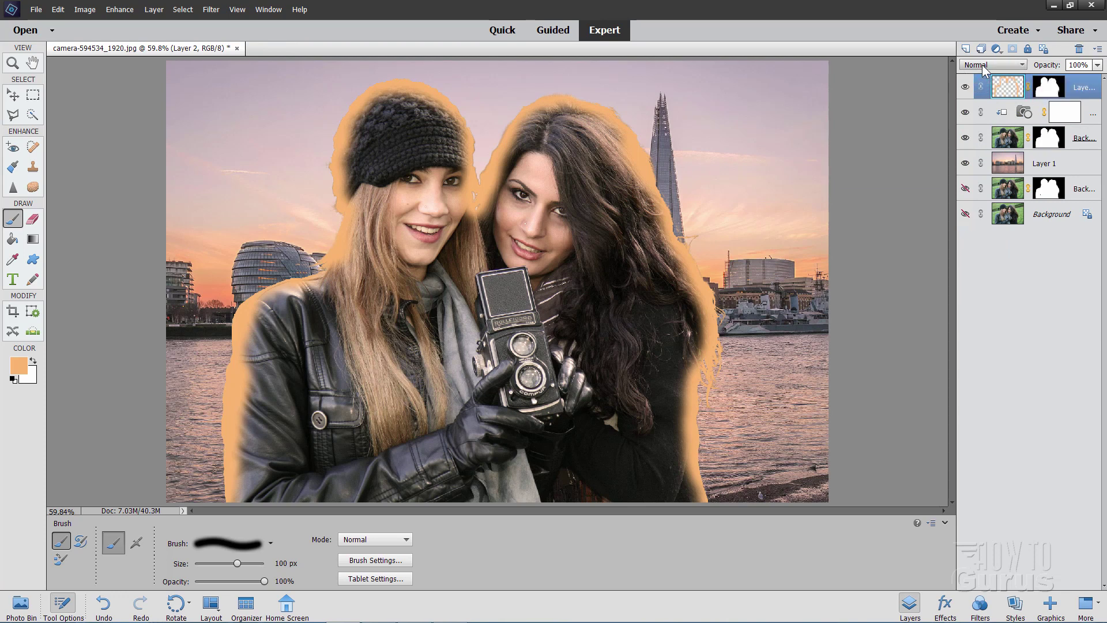
left_click(984, 66)
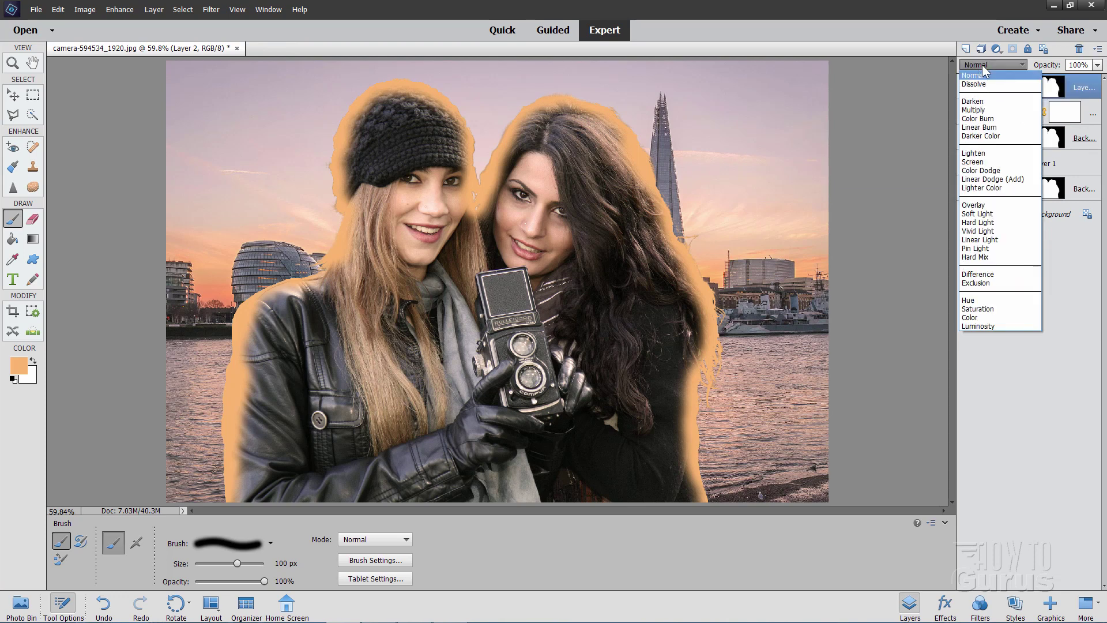
left_click(974, 206)
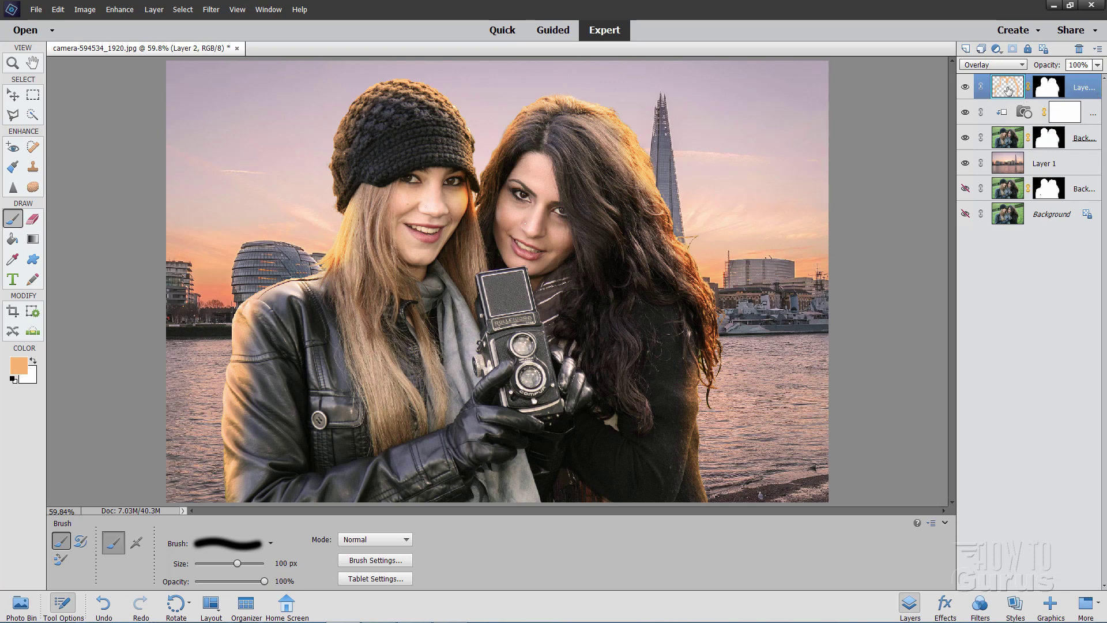
left_click(1097, 64)
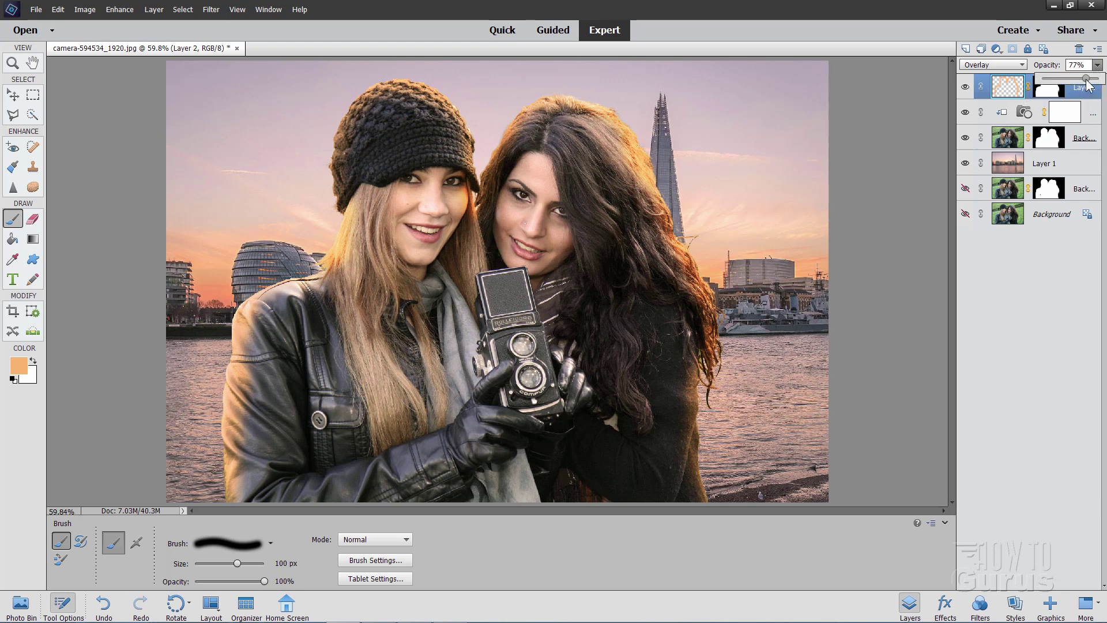
left_click_drag(1087, 79, 1084, 78)
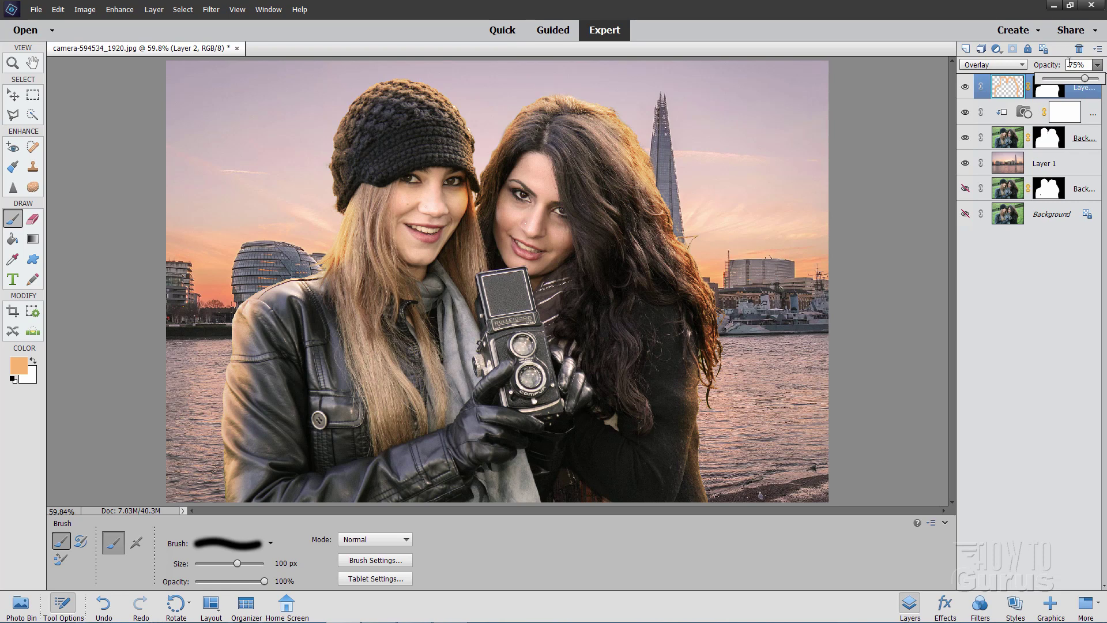
left_click(1039, 250)
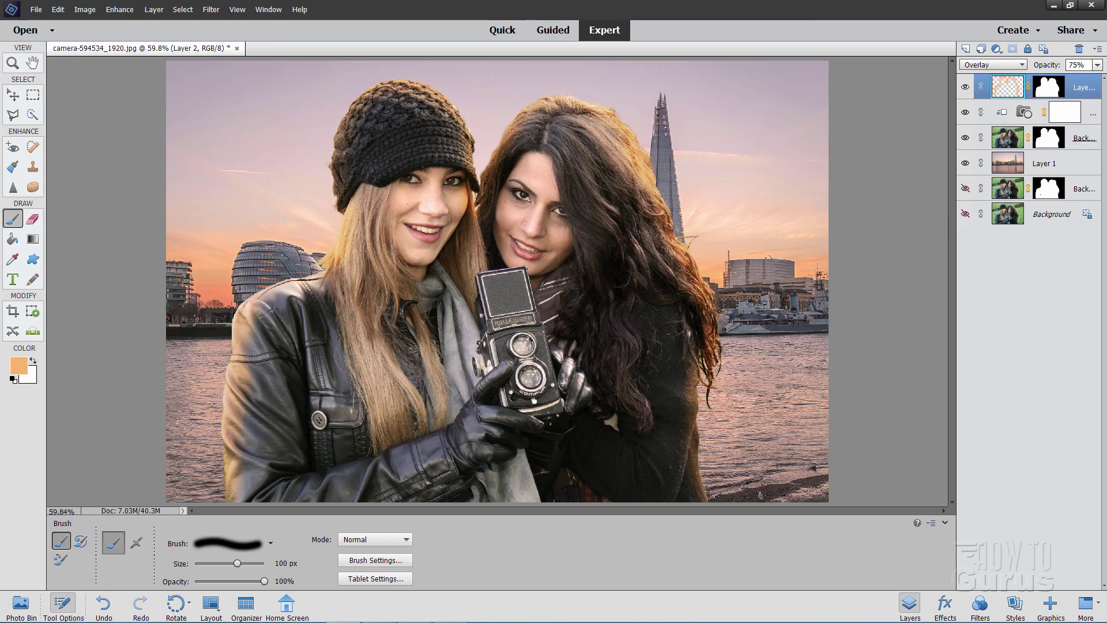
left_click(183, 10)
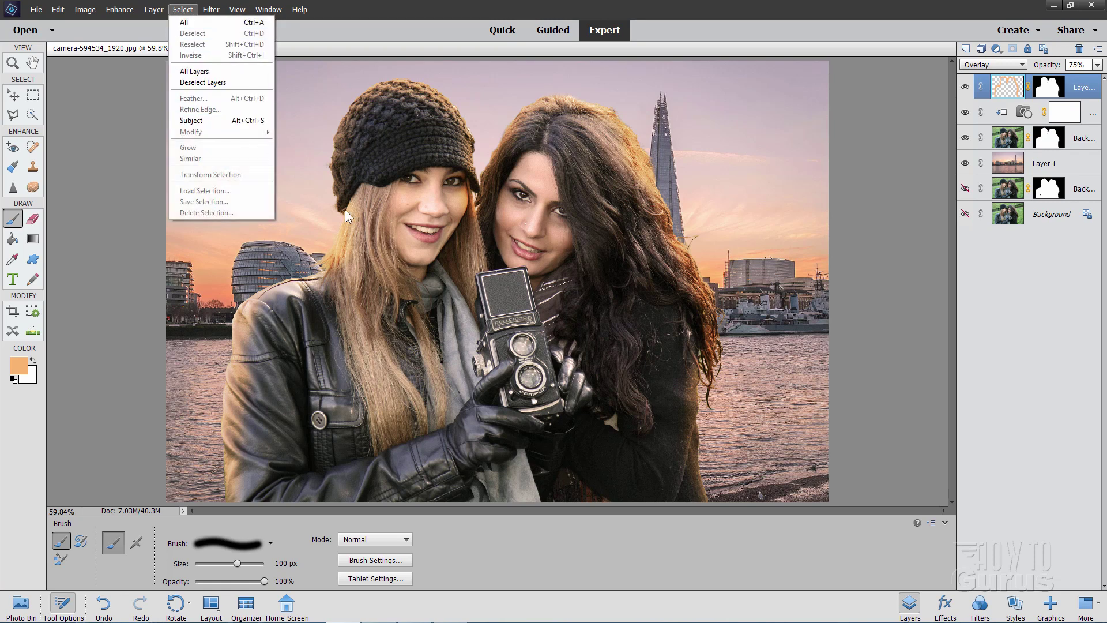
left_click(912, 244)
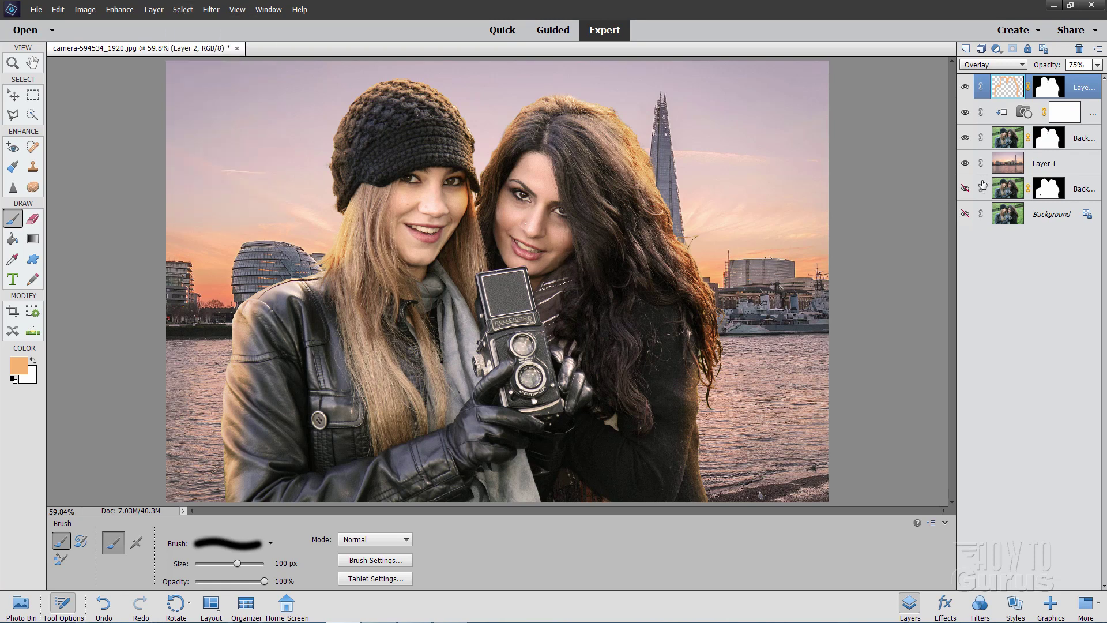